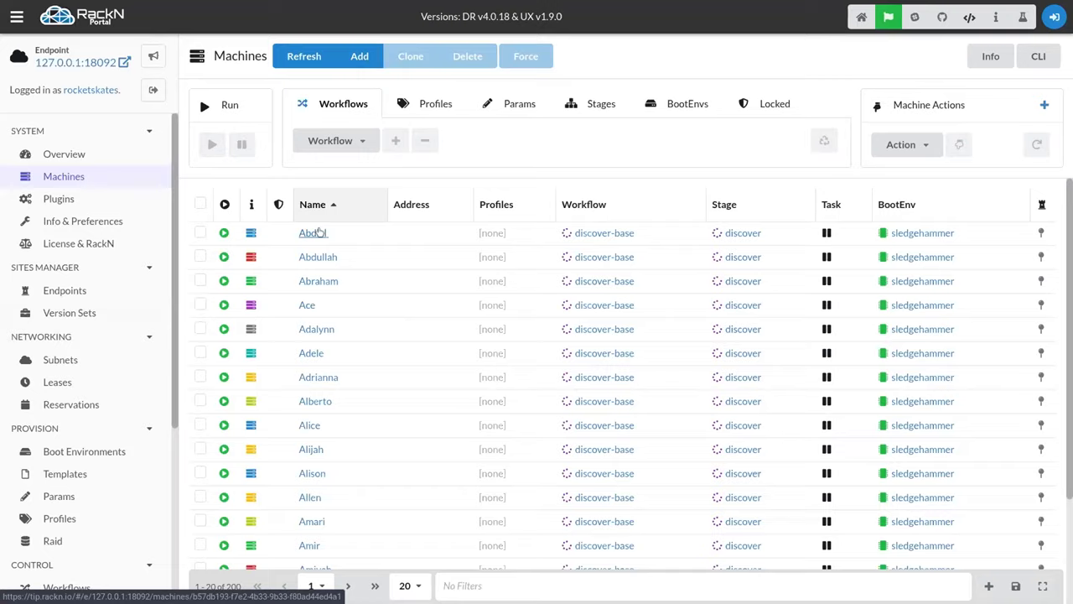
Examine the fakeos and inventory parameters of the first machine in the list, and close its details
{"action": "left_click", "coordinate": [319, 232]}
{"action": "scroll", "coordinate": [528, 394], "scroll_direction": "down", "scroll_amount": 3}
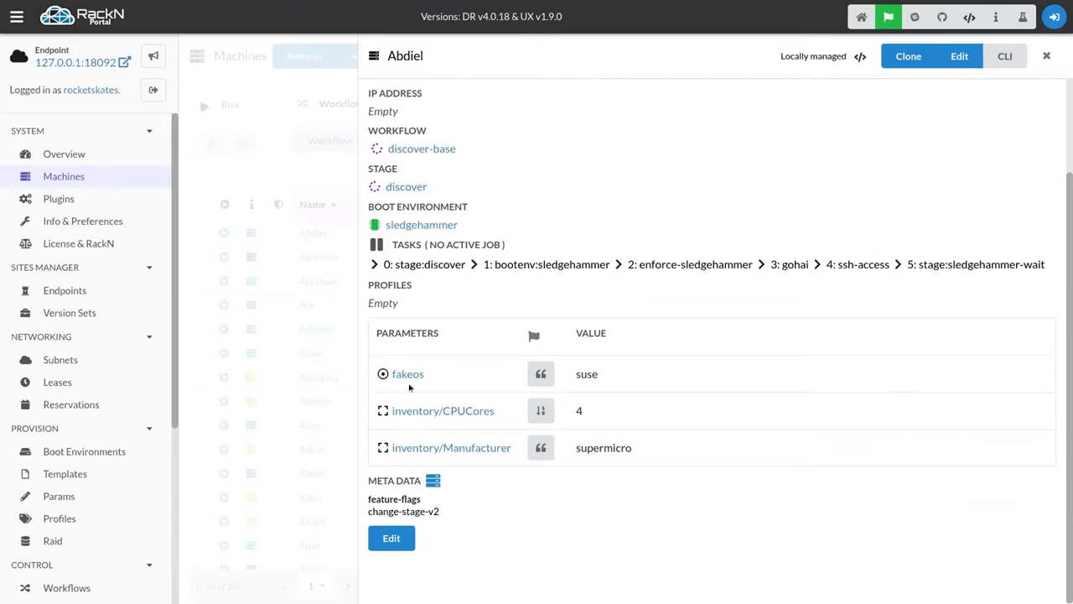
{"action": "left_click_drag", "start_coordinate": [610, 373], "coordinate": [573, 377]}
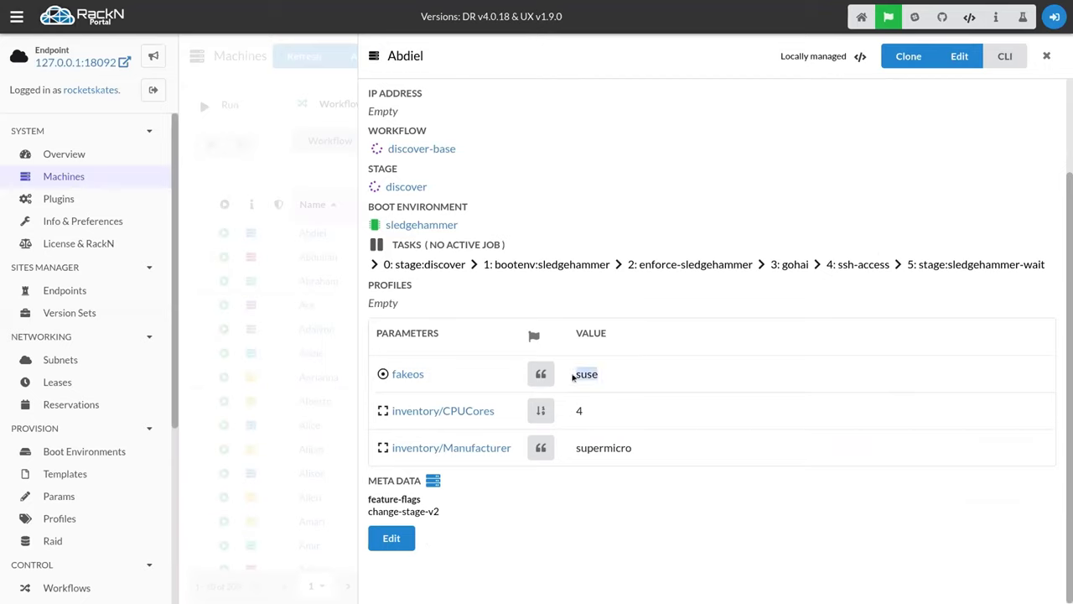
{"action": "left_click", "coordinate": [609, 458]}
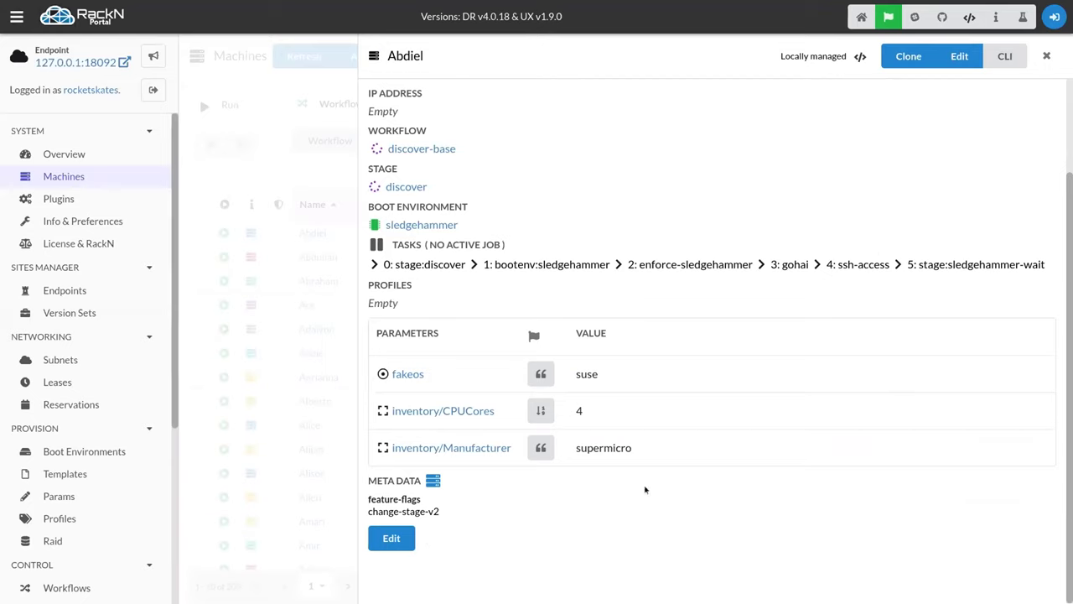
{"action": "left_click", "coordinate": [286, 406]}
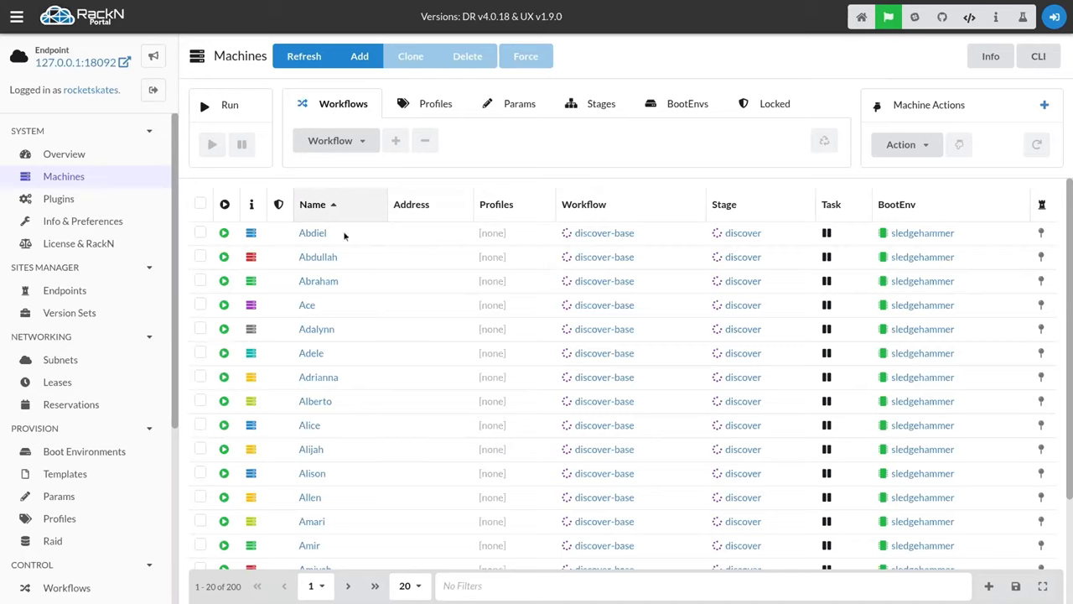
Open the catalog, include the Enterprise items and search for "ux"
{"action": "scroll", "coordinate": [137, 305], "scroll_direction": "down", "scroll_amount": 3}
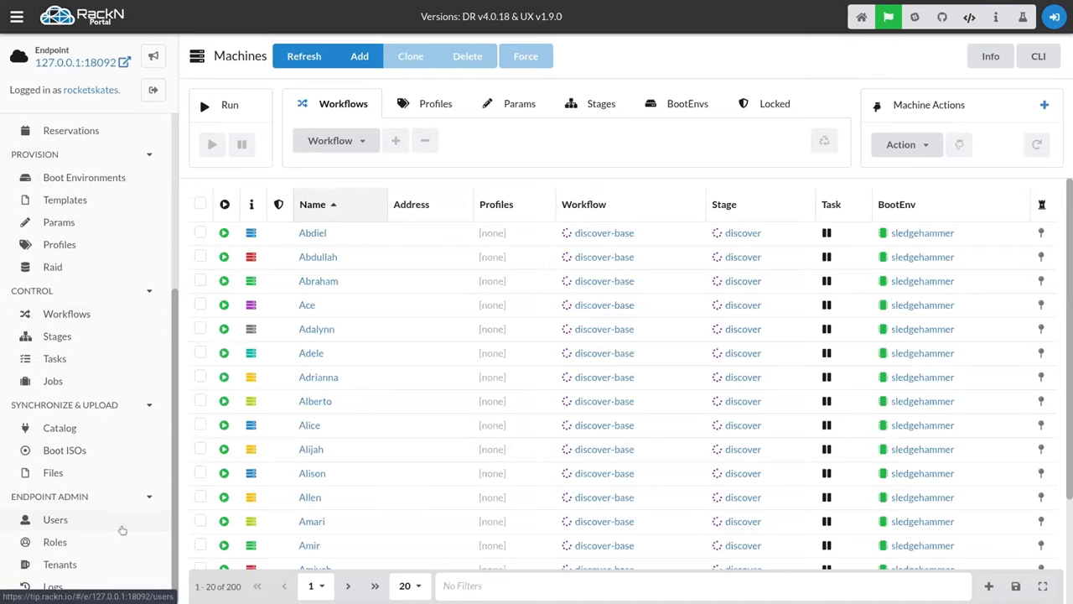
{"action": "left_click", "coordinate": [102, 426]}
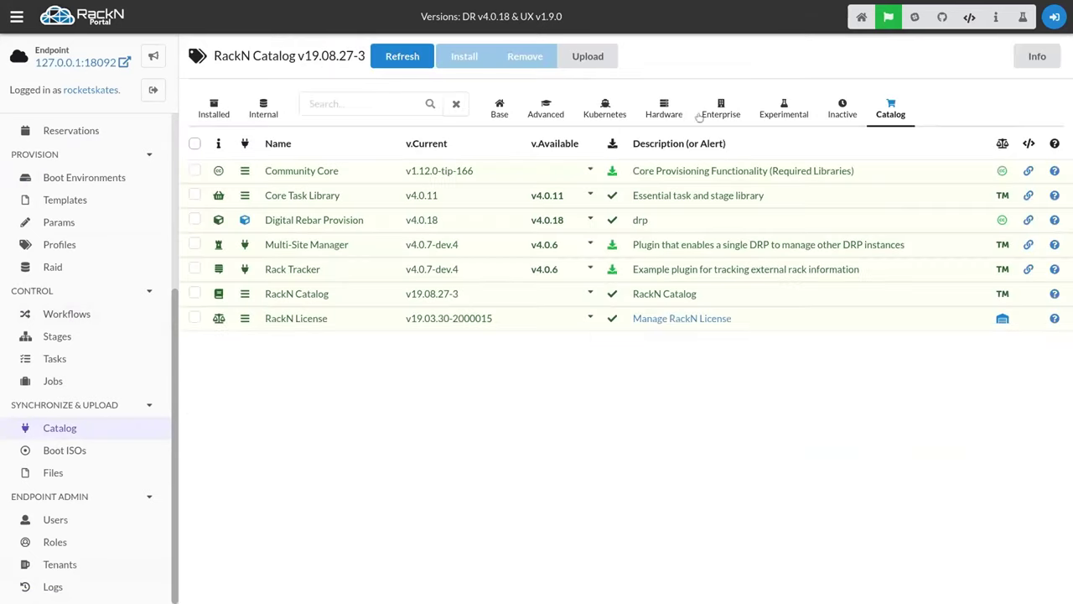
{"action": "left_click", "coordinate": [718, 106]}
{"action": "left_click", "coordinate": [363, 97]}
{"action": "type", "text": "ux"}
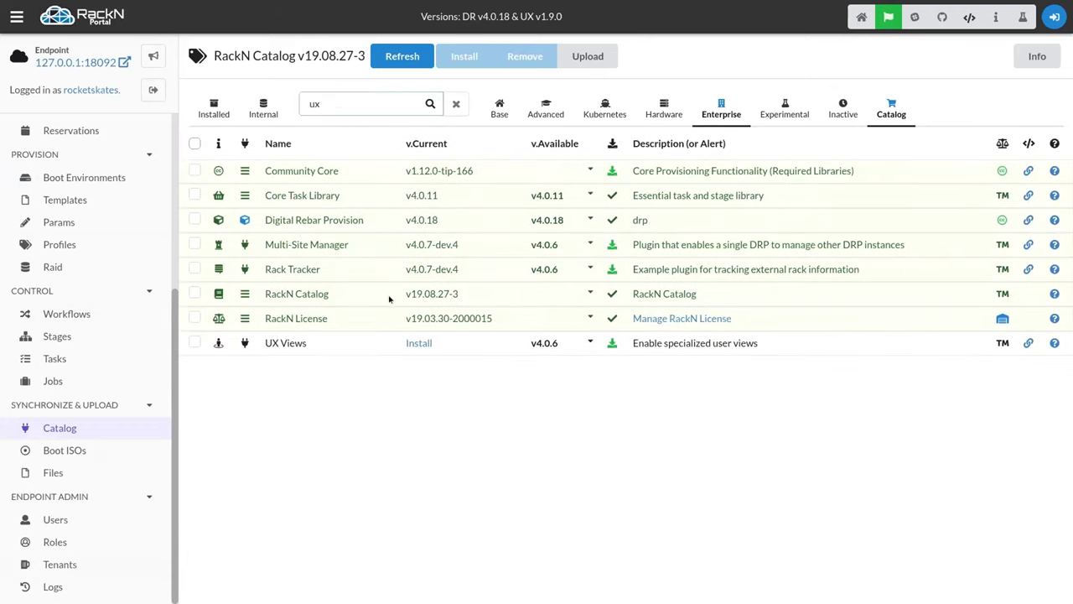
Install version v4.0.7-dev.4 of UX Views and reload the portal
{"action": "left_click", "coordinate": [555, 348]}
{"action": "left_click", "coordinate": [581, 390]}
{"action": "left_click", "coordinate": [626, 343]}
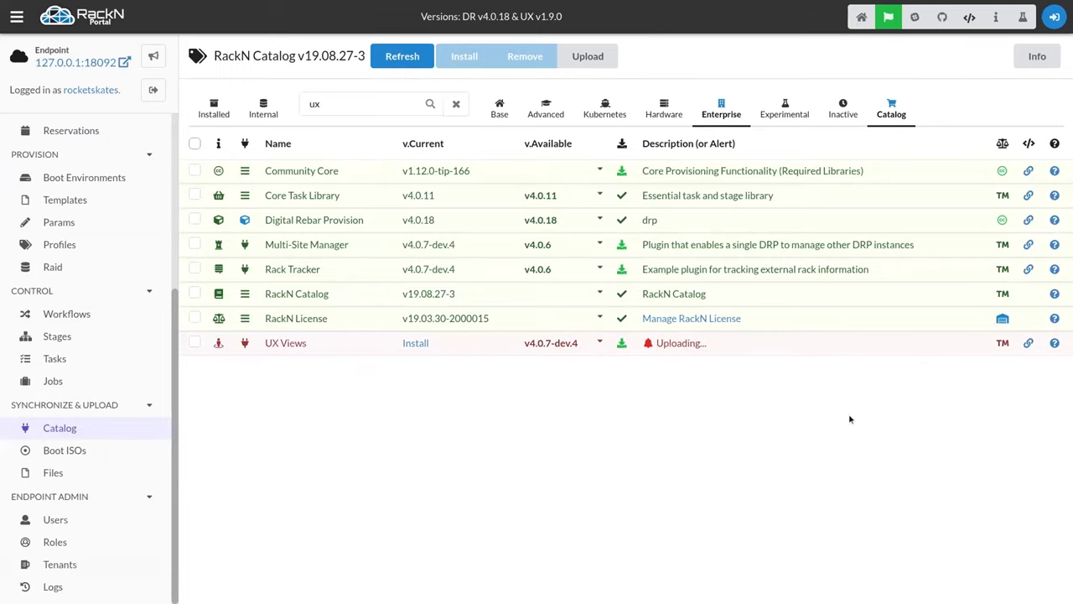
{"action": "key", "text": "F5"}
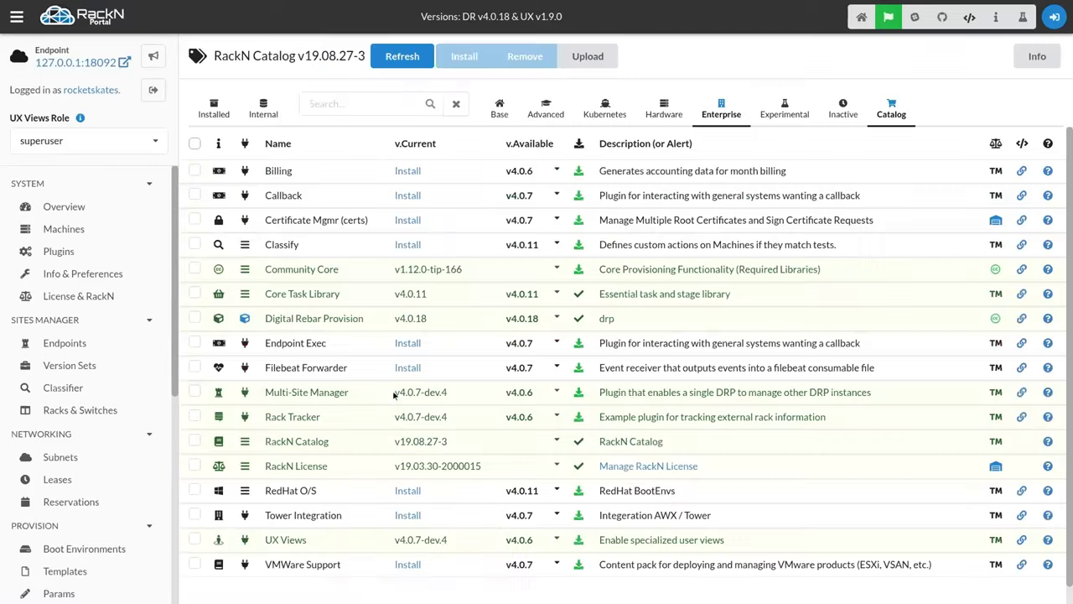
Check which UX Views roles are selectable and open the endpoint's list of UX Views
{"action": "left_click", "coordinate": [66, 142]}
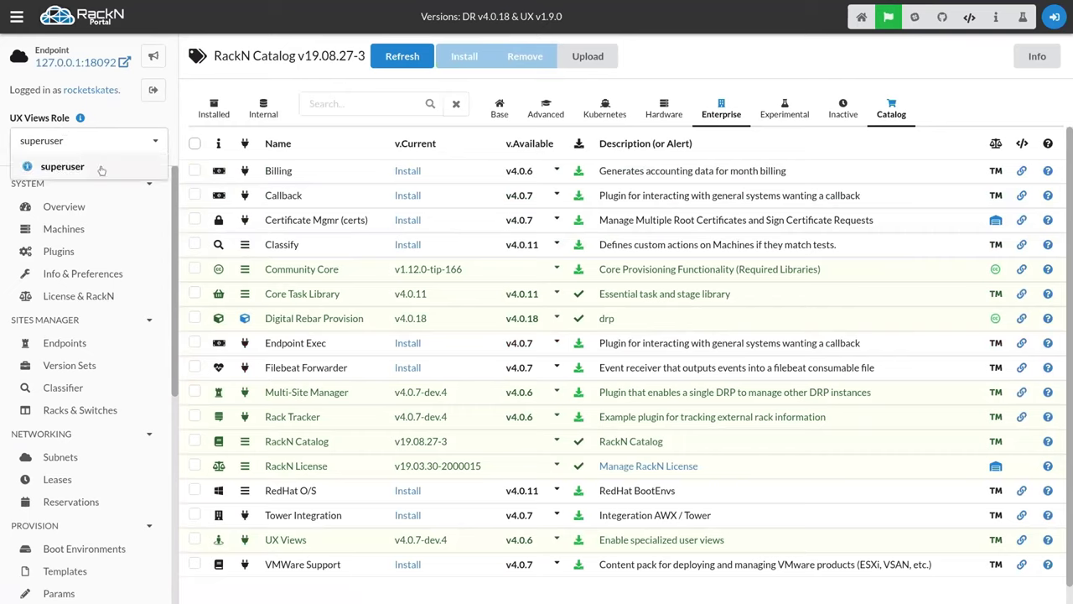
{"action": "left_click", "coordinate": [67, 144]}
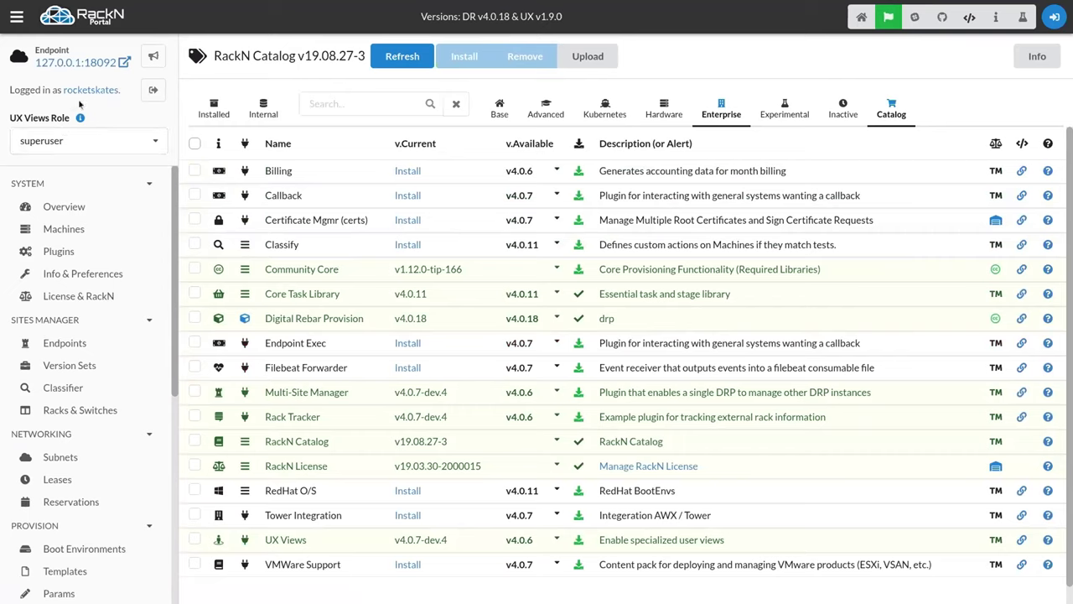
{"action": "scroll", "coordinate": [99, 428], "scroll_direction": "down", "scroll_amount": 2}
{"action": "scroll", "coordinate": [93, 578], "scroll_direction": "down", "scroll_amount": 3}
{"action": "left_click", "coordinate": [59, 541]}
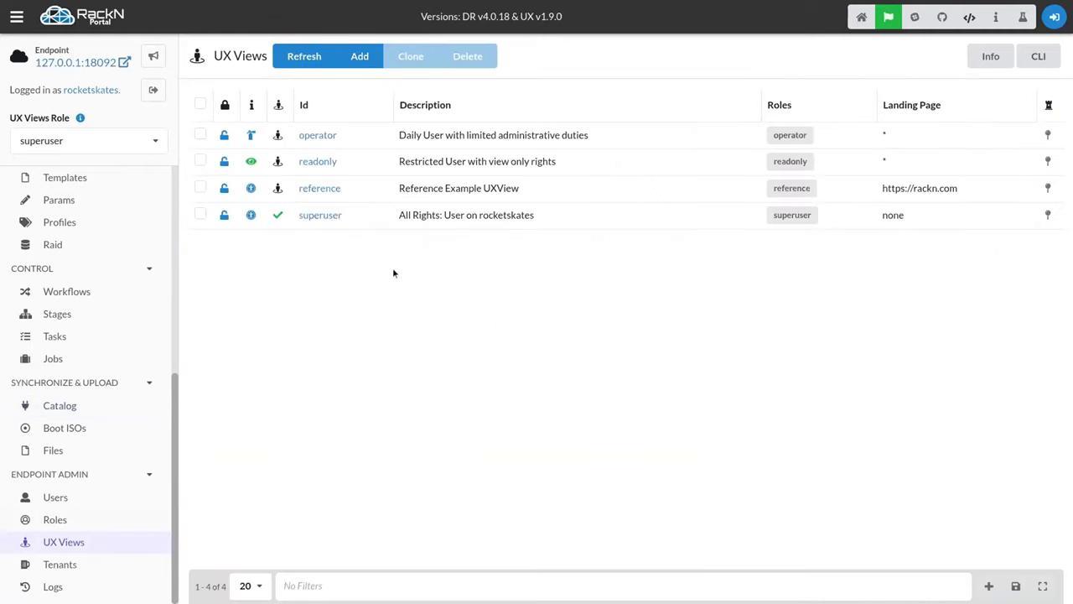
Look over the endpoint's Users and Roles pages and return to the UX Views list
{"action": "left_click", "coordinate": [91, 498]}
{"action": "left_click", "coordinate": [75, 519]}
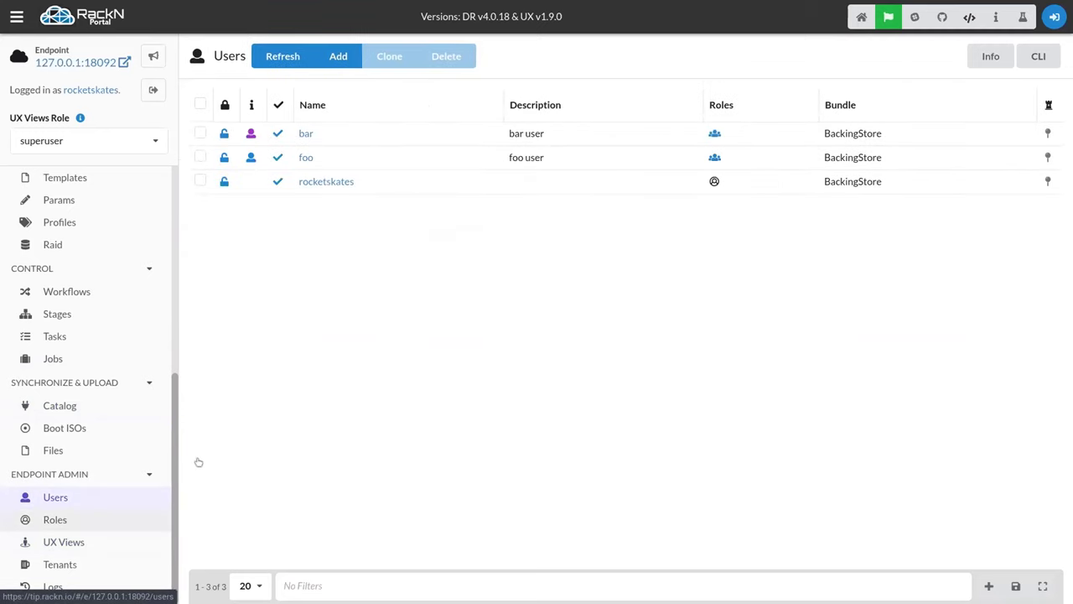
{"action": "left_click", "coordinate": [76, 542]}
Examine the superuser view's landing page, menu and column settings, and close its details
{"action": "left_click", "coordinate": [319, 215]}
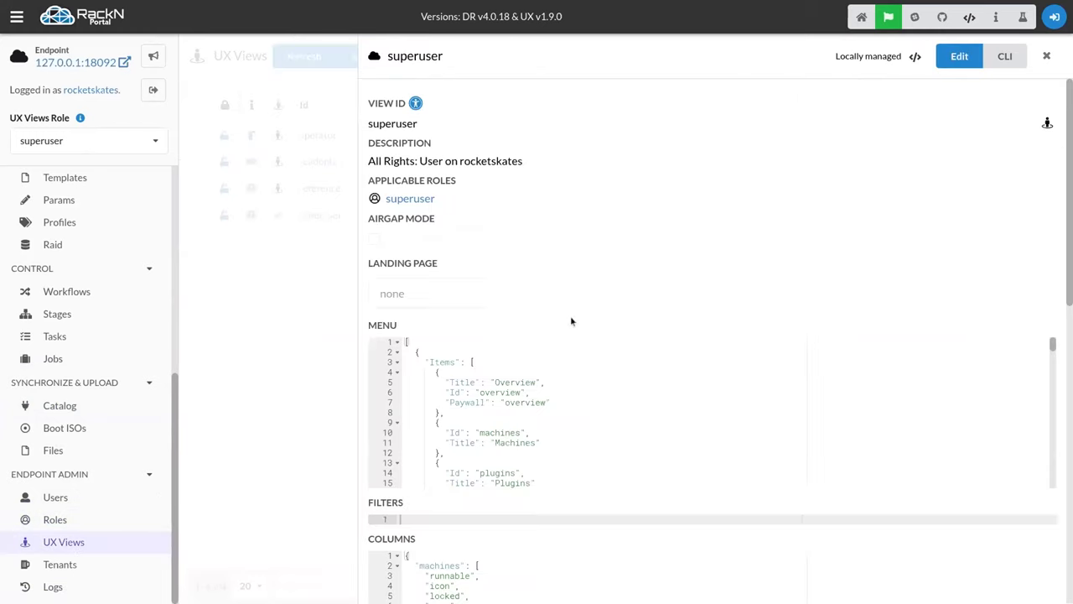
{"action": "scroll", "coordinate": [496, 313], "scroll_direction": "down", "scroll_amount": 1}
{"action": "scroll", "coordinate": [498, 305], "scroll_direction": "up", "scroll_amount": 1}
{"action": "left_click", "coordinate": [329, 306]}
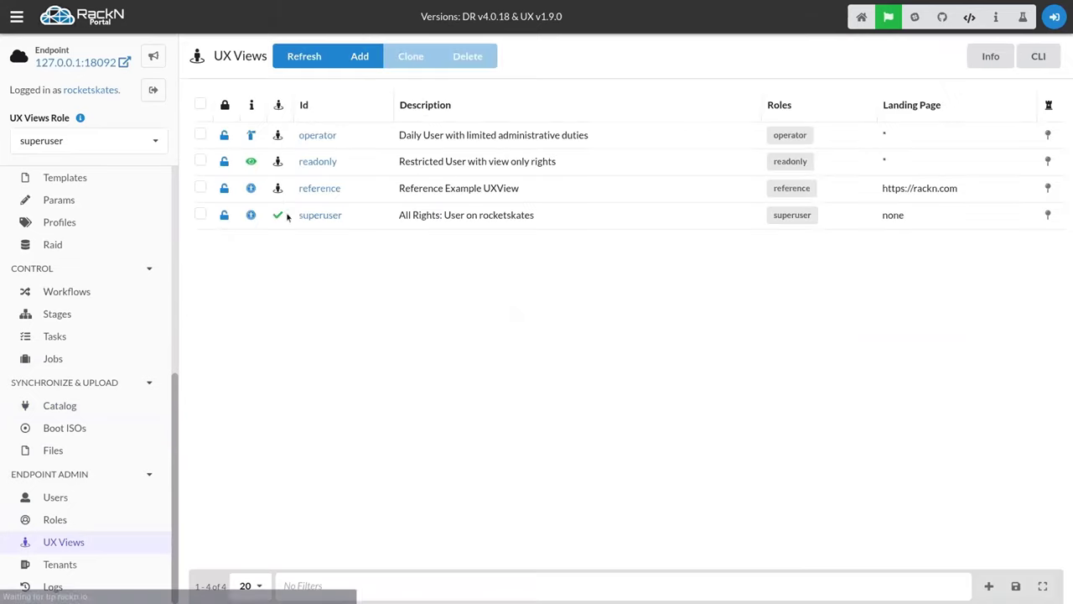
Clone the superuser view, set the copy's view ID to superuser-demo and add it to the UX Views
{"action": "left_click", "coordinate": [201, 215]}
{"action": "left_click", "coordinate": [414, 57]}
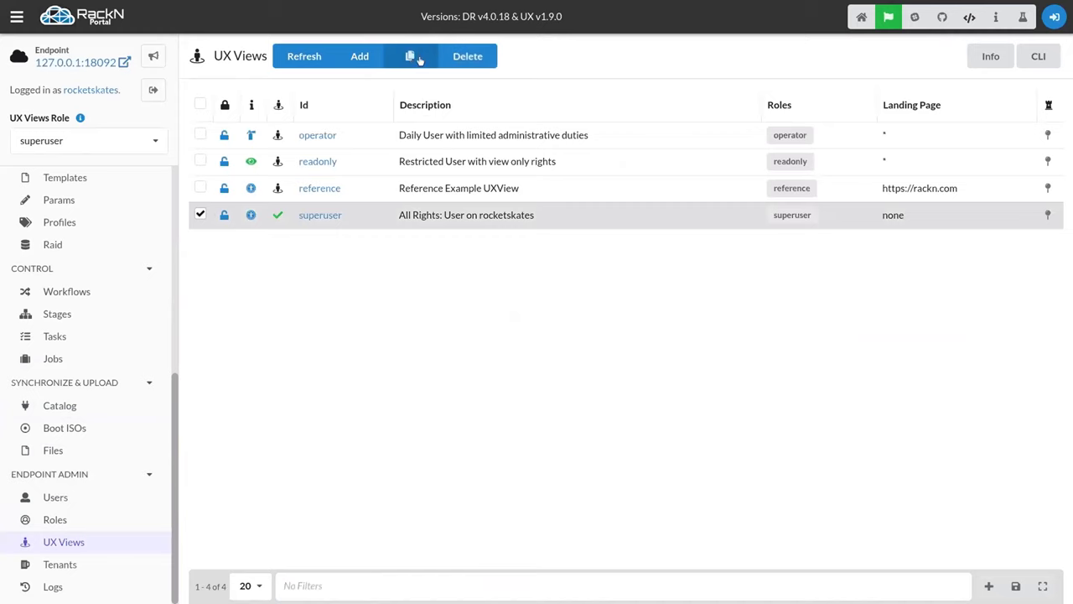
{"action": "left_click", "coordinate": [460, 131]}
{"action": "key", "text": "BackSpace"}
{"action": "key", "text": "BackSpace"}
{"action": "key", "text": "BackSpace"}
{"action": "key", "text": "BackSpace"}
{"action": "key", "text": "BackSpace"}
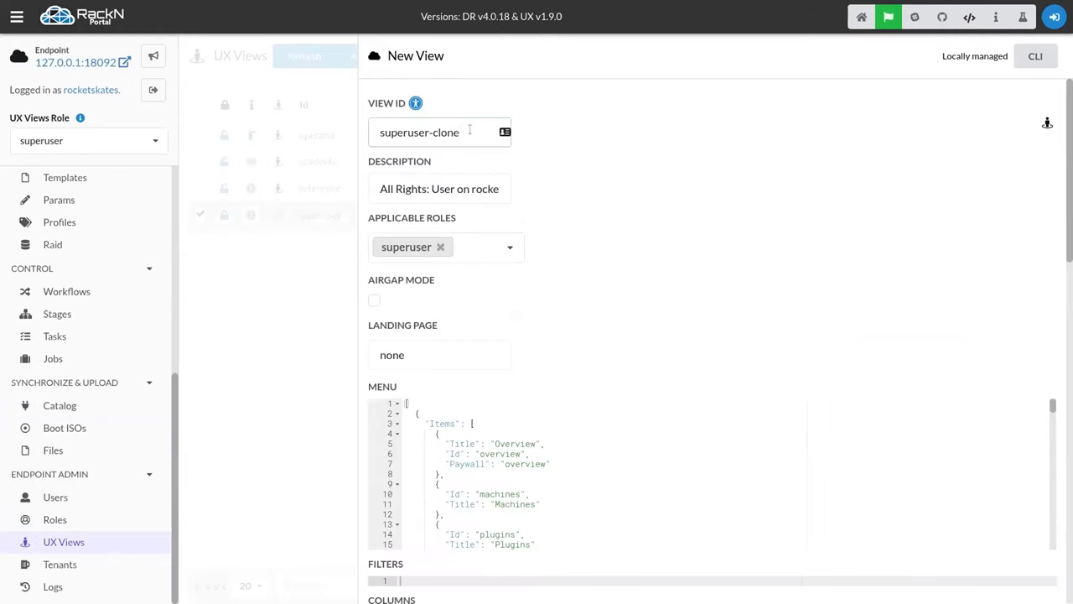
{"action": "type", "text": "demo"}
{"action": "scroll", "coordinate": [703, 295], "scroll_direction": "down", "scroll_amount": 5}
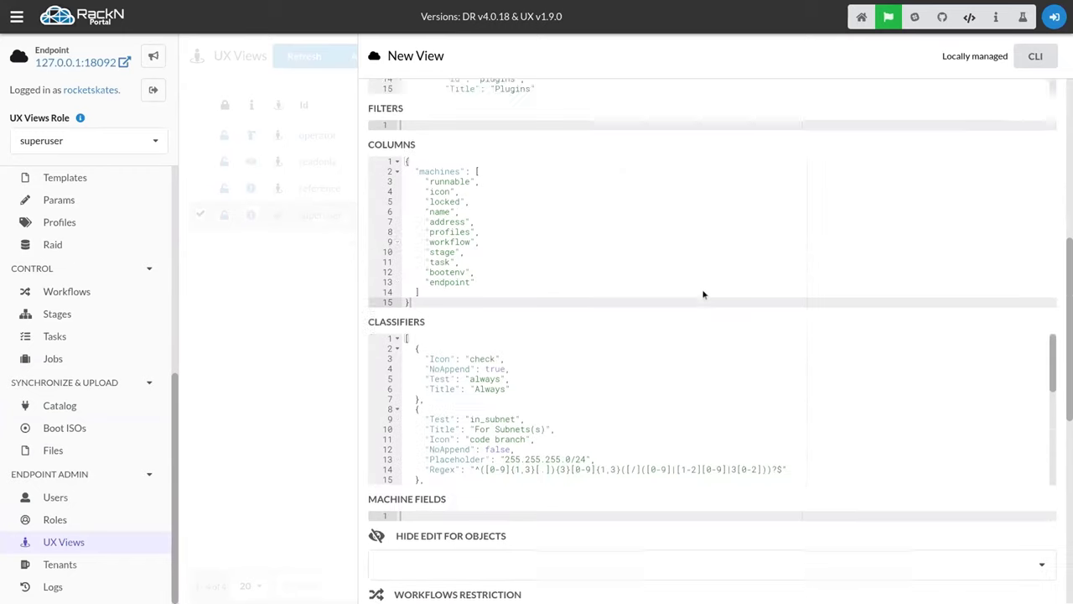
{"action": "scroll", "coordinate": [703, 295], "scroll_direction": "up", "scroll_amount": 5}
{"action": "scroll", "coordinate": [704, 294], "scroll_direction": "down", "scroll_amount": 8}
{"action": "scroll", "coordinate": [703, 294], "scroll_direction": "down", "scroll_amount": 5}
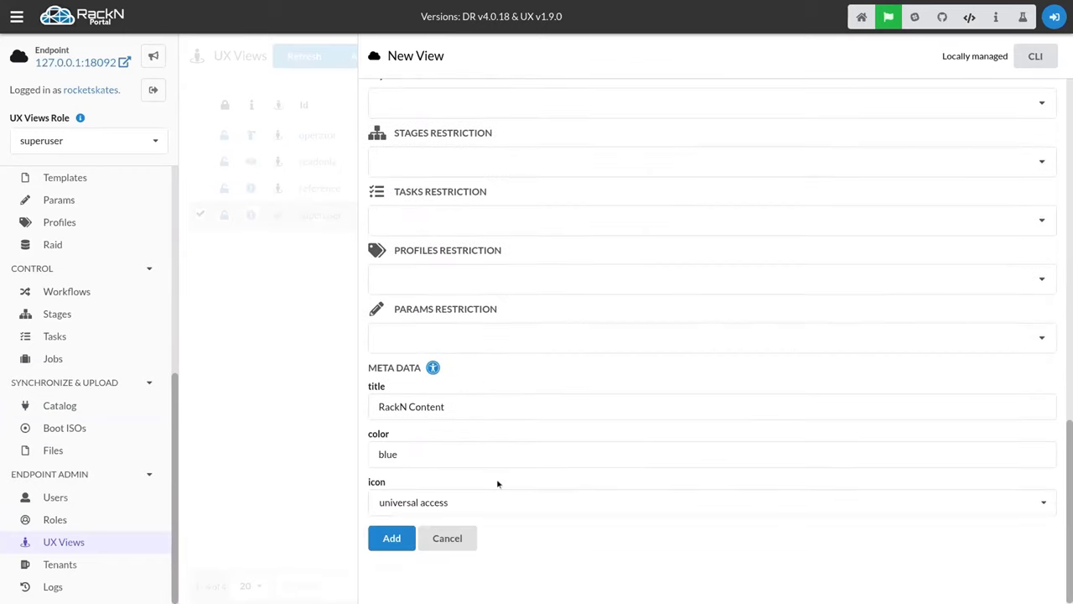
{"action": "left_click", "coordinate": [390, 537]}
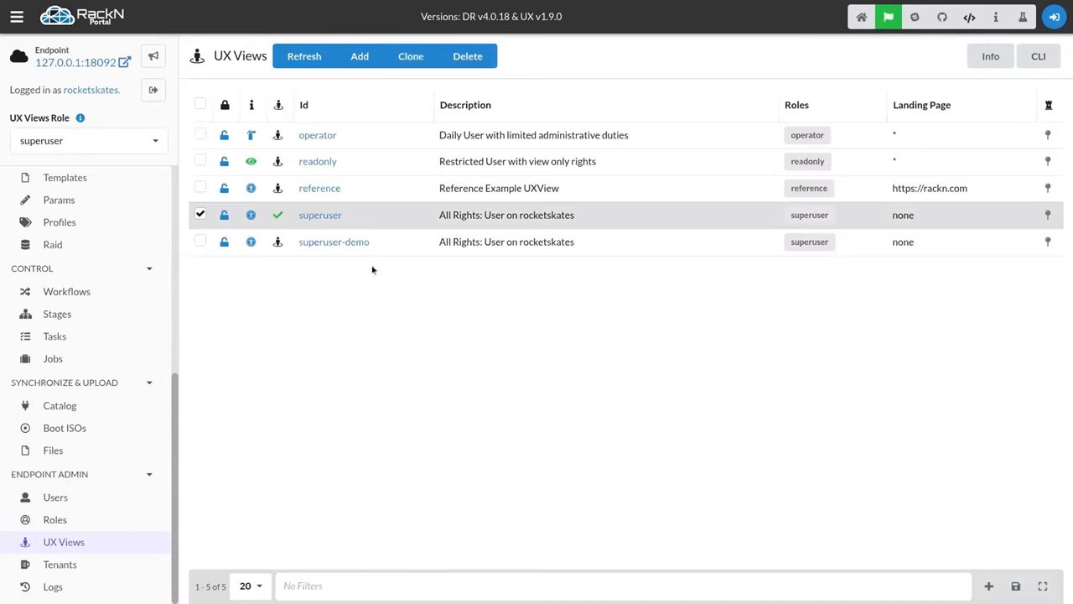
Deselect the superuser view, reload the portal and switch the UX Views role to superuser-demo
{"action": "left_click", "coordinate": [200, 215]}
{"action": "key", "text": "F5"}
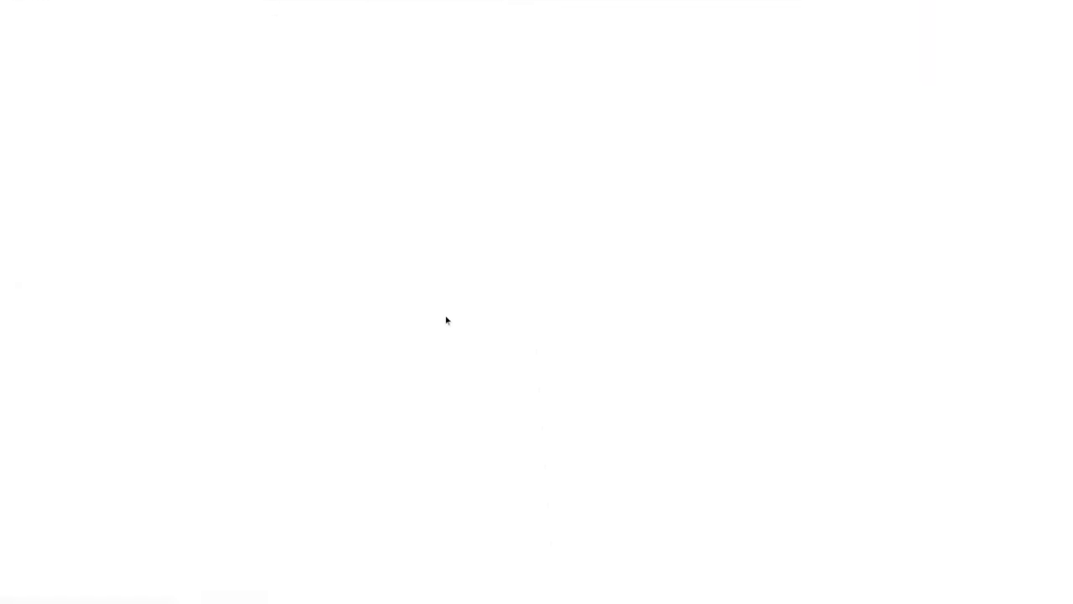
{"action": "left_click", "coordinate": [84, 140]}
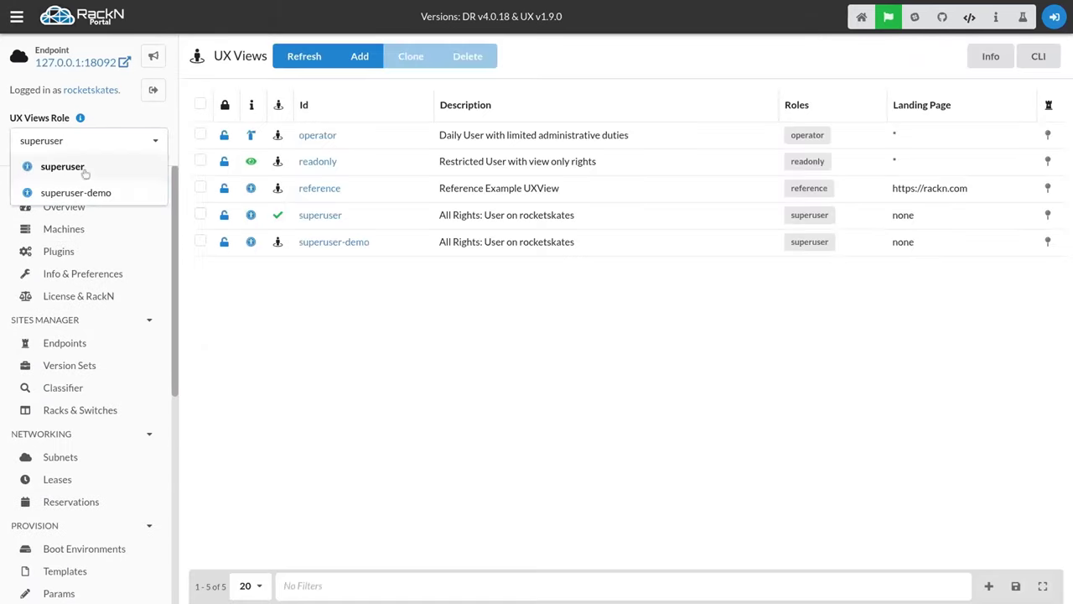
{"action": "left_click", "coordinate": [97, 192]}
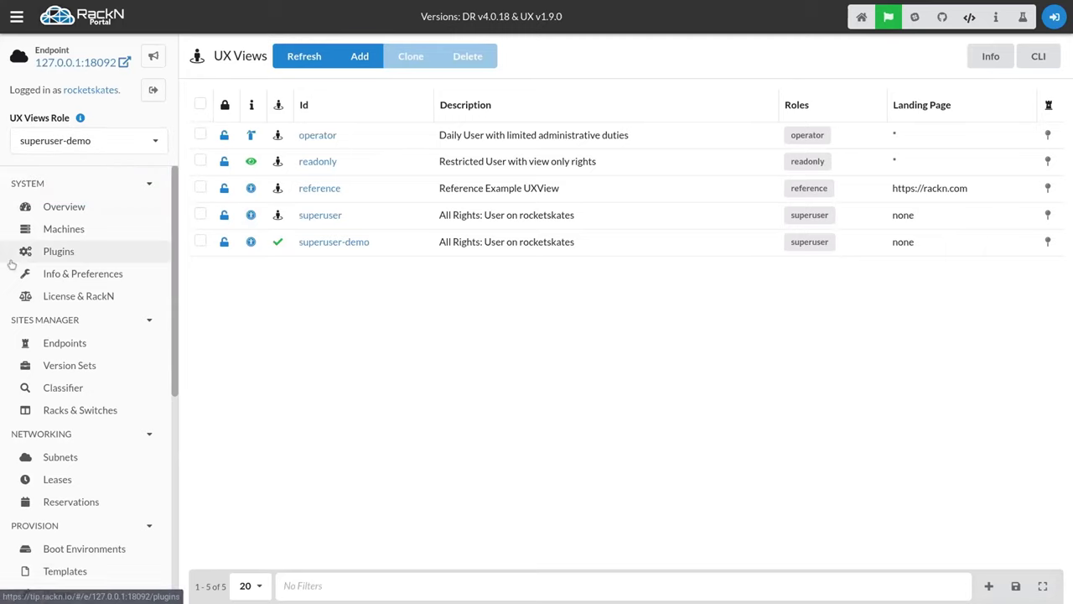
Open the superuser-demo view and examine its classifiers, machine fields and machine columns
{"action": "left_click", "coordinate": [329, 243]}
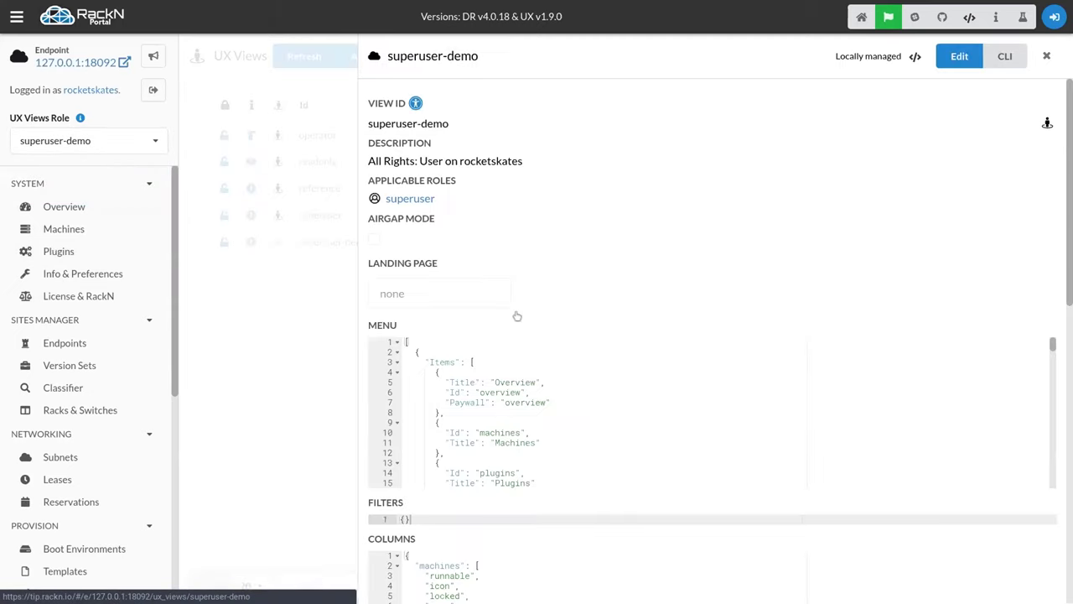
{"action": "scroll", "coordinate": [578, 494], "scroll_direction": "down", "scroll_amount": 5}
{"action": "scroll", "coordinate": [579, 494], "scroll_direction": "down", "scroll_amount": 2}
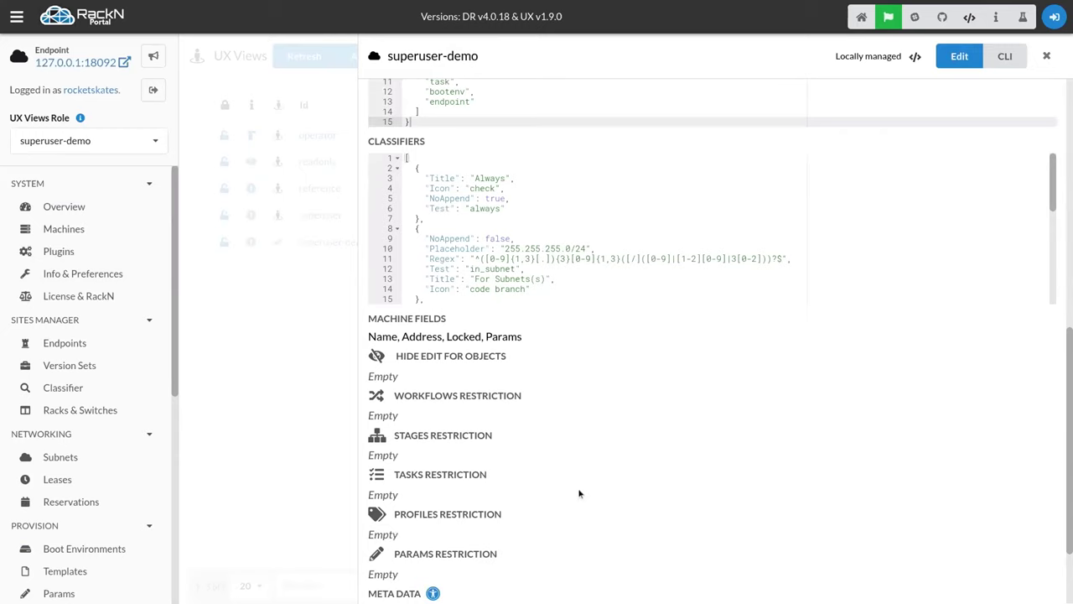
{"action": "scroll", "coordinate": [577, 235], "scroll_direction": "down", "scroll_amount": 1}
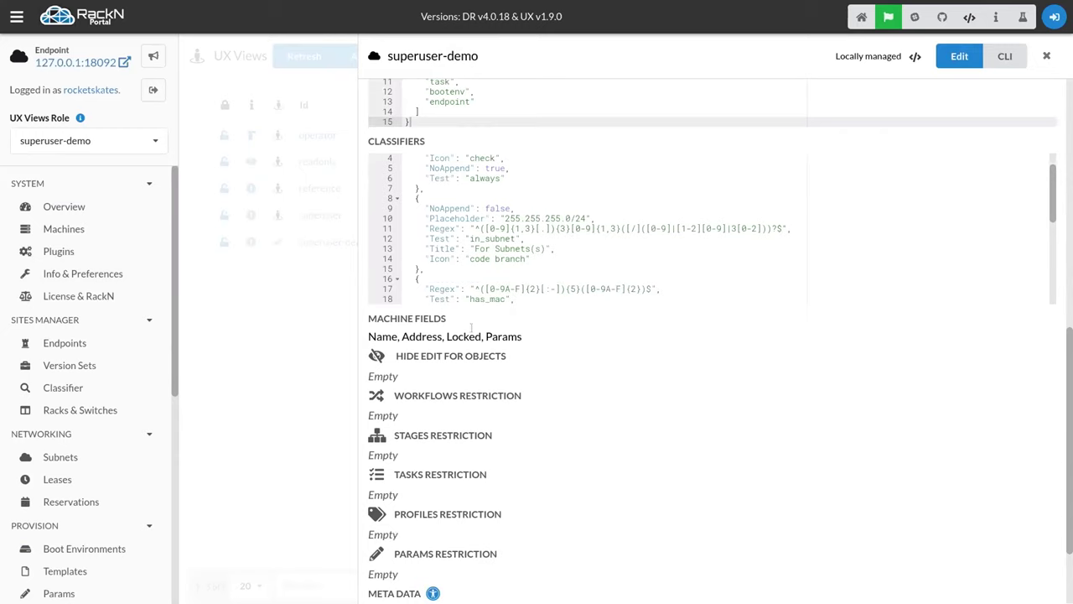
{"action": "scroll", "coordinate": [490, 351], "scroll_direction": "up", "scroll_amount": 3}
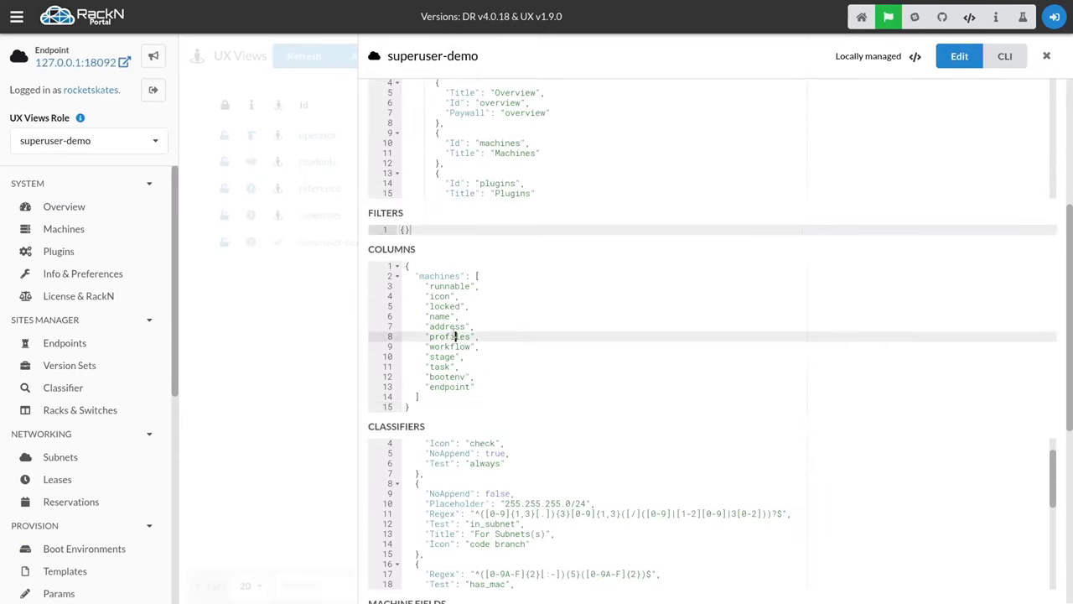
{"action": "left_click", "coordinate": [486, 387]}
{"action": "key", "text": "Up"}
{"action": "key", "text": "shift+Up"}
{"action": "left_click_drag", "start_coordinate": [406, 286], "coordinate": [523, 385]}
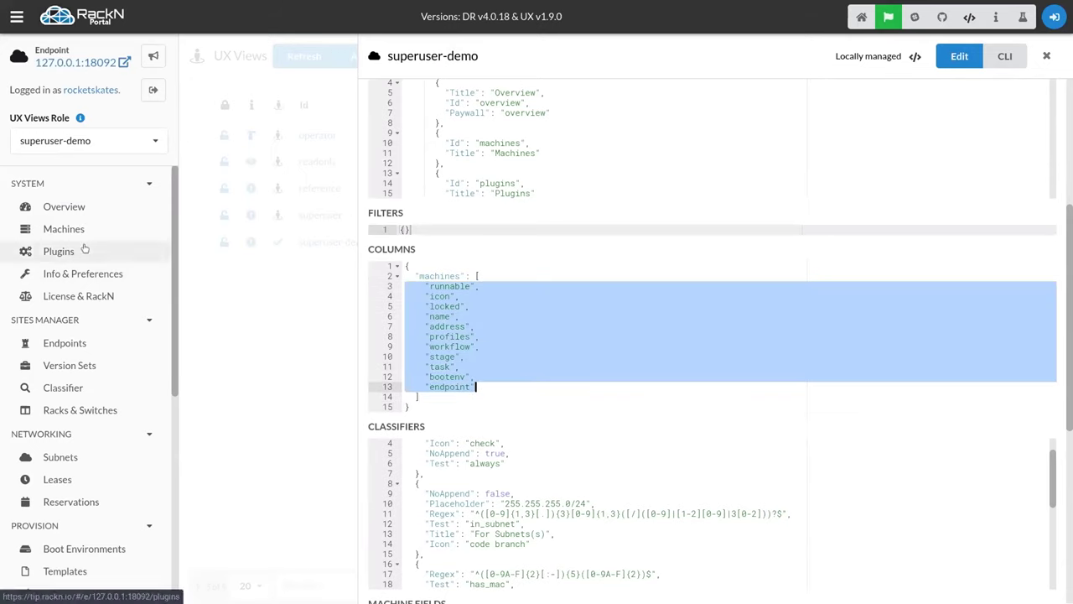
Edit the superuser-demo view and remove the machine columns from address through endpoint, leaving an empty line after name
{"action": "left_click", "coordinate": [952, 58]}
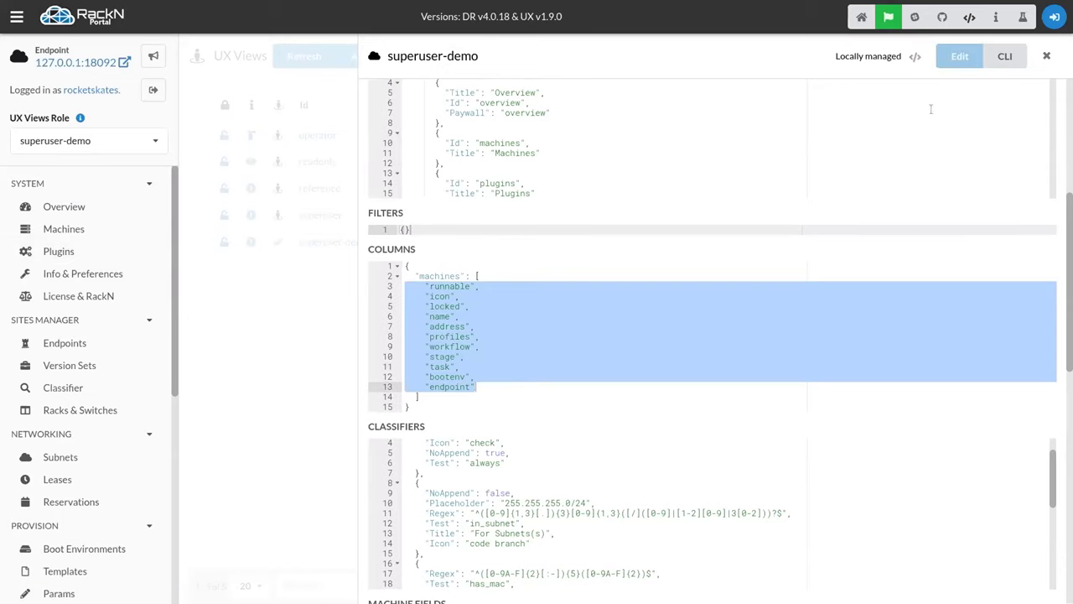
{"action": "left_click", "coordinate": [741, 307]}
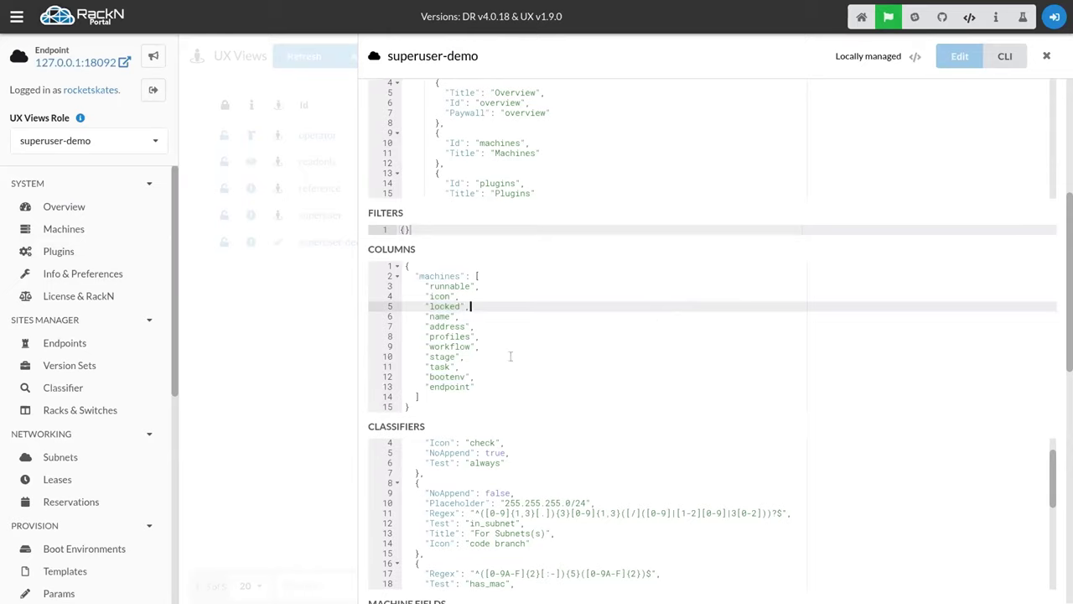
{"action": "key", "text": "Down"}
{"action": "key", "text": "Down"}
{"action": "key", "text": "Down"}
{"action": "key", "text": "Down"}
{"action": "key", "text": "Down"}
{"action": "key", "text": "Down"}
{"action": "key", "text": "Down"}
{"action": "key", "text": "Down"}
{"action": "key", "text": "shift+Up"}
{"action": "key", "text": "shift+Up"}
{"action": "key", "text": "shift+Up"}
{"action": "key", "text": "shift+Up"}
{"action": "key", "text": "shift+Up"}
{"action": "key", "text": "shift+Up"}
{"action": "key", "text": "shift+Up"}
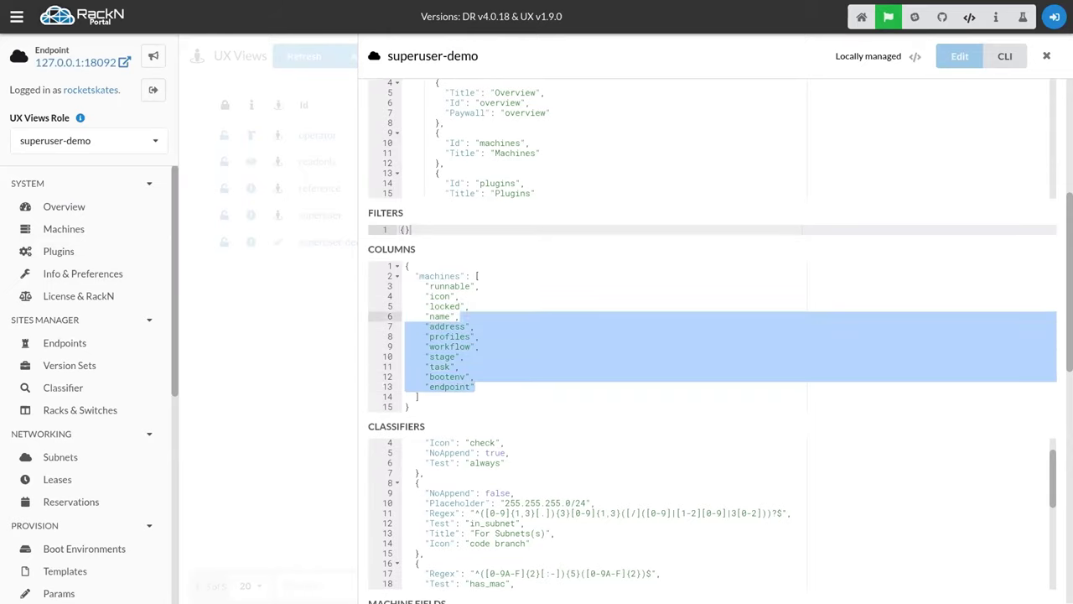
{"action": "key", "text": "Delete"}
{"action": "key", "text": "Return"}
Remove the locked entry from the superuser-demo view's machine columns
{"action": "key", "text": "Up"}
{"action": "key", "text": "Up"}
{"action": "key", "text": "shift+Down"}
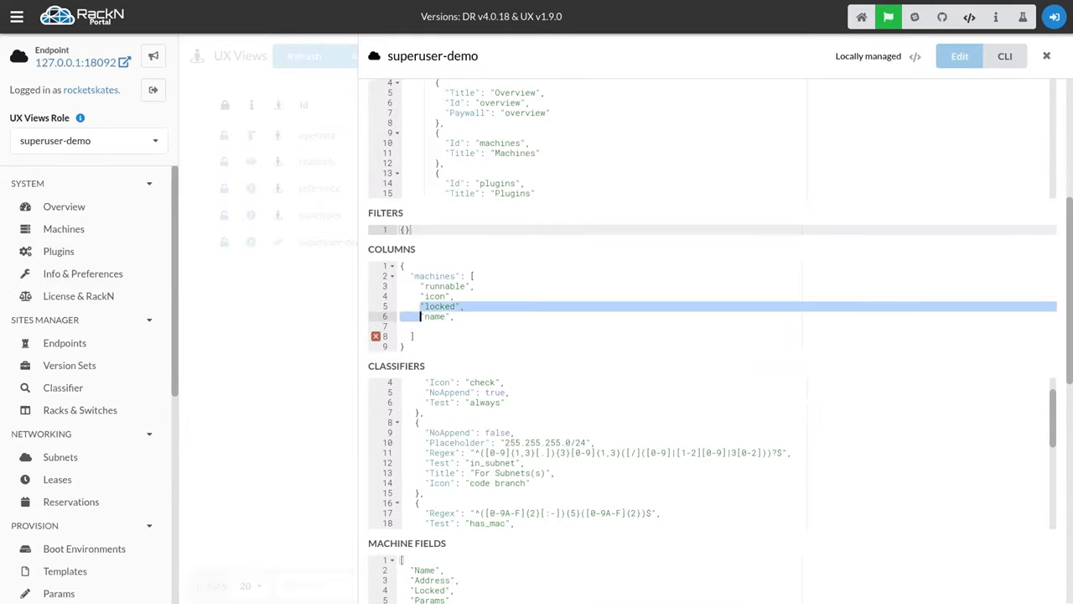
{"action": "key", "text": "Delete"}
Add the entry "Param:inventory/Manufacturer" after name in the view's machine columns
{"action": "key", "text": "Down"}
{"action": "key", "text": "Tab"}
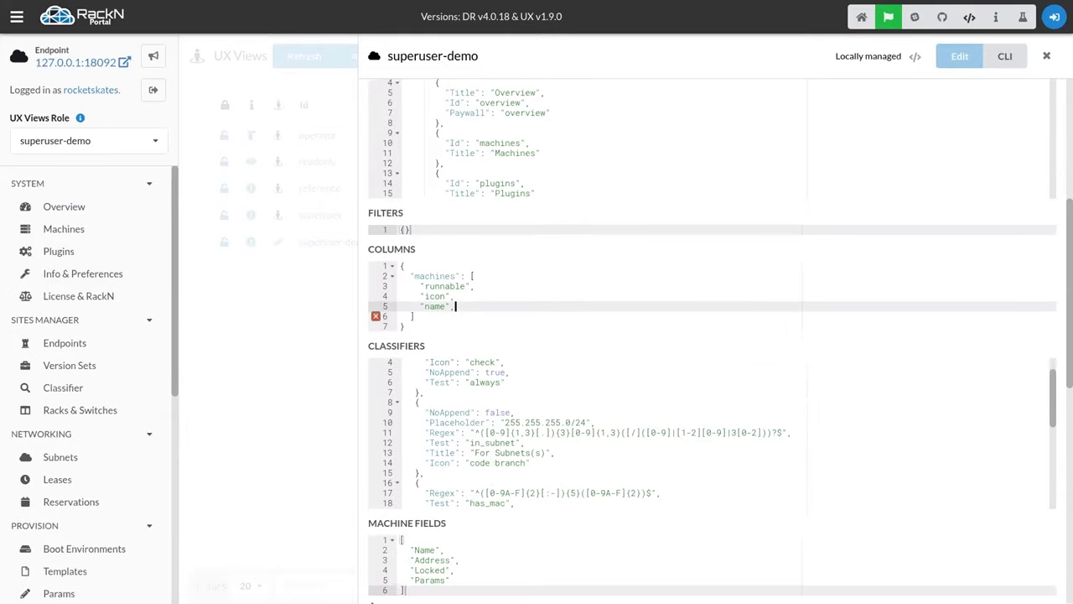
{"action": "type", "text": "\"\""}
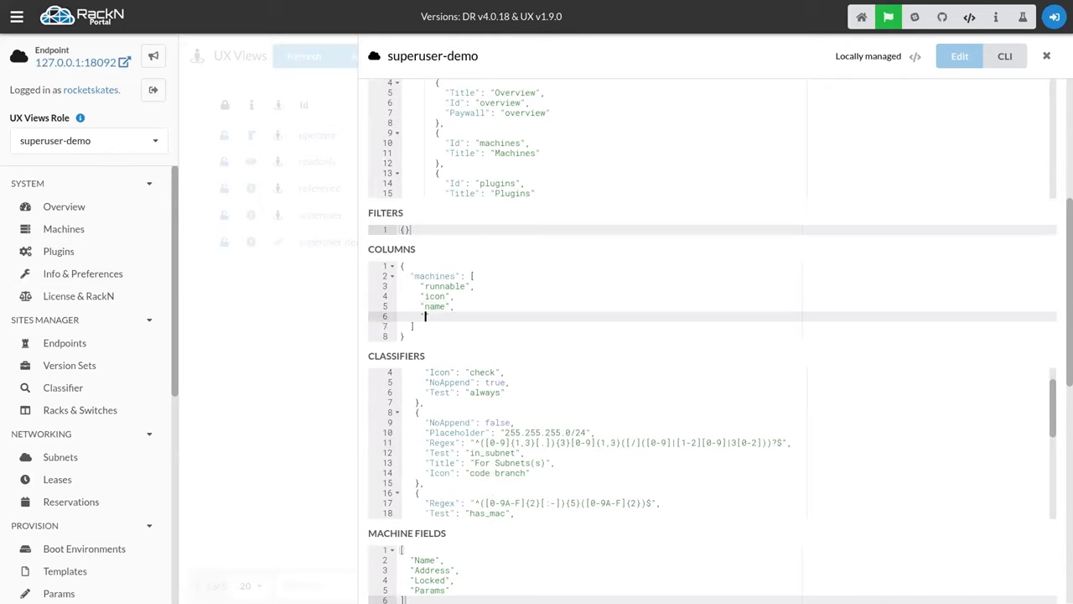
{"action": "type", "text": "Param:inentory/manu"}
{"action": "key", "text": "BackSpace"}
{"action": "key", "text": "Left"}
{"action": "key", "text": "Left"}
{"action": "key", "text": "Left"}
{"action": "key", "text": "Left"}
{"action": "key", "text": "Left"}
{"action": "key", "text": "Left"}
{"action": "key", "text": "Left"}
{"action": "type", "text": "v"}
{"action": "key", "text": "End"}
{"action": "key", "text": "BackSpace"}
{"action": "key", "text": "BackSpace"}
{"action": "key", "text": "BackSpace"}
{"action": "type", "text": "Manufacturer"}
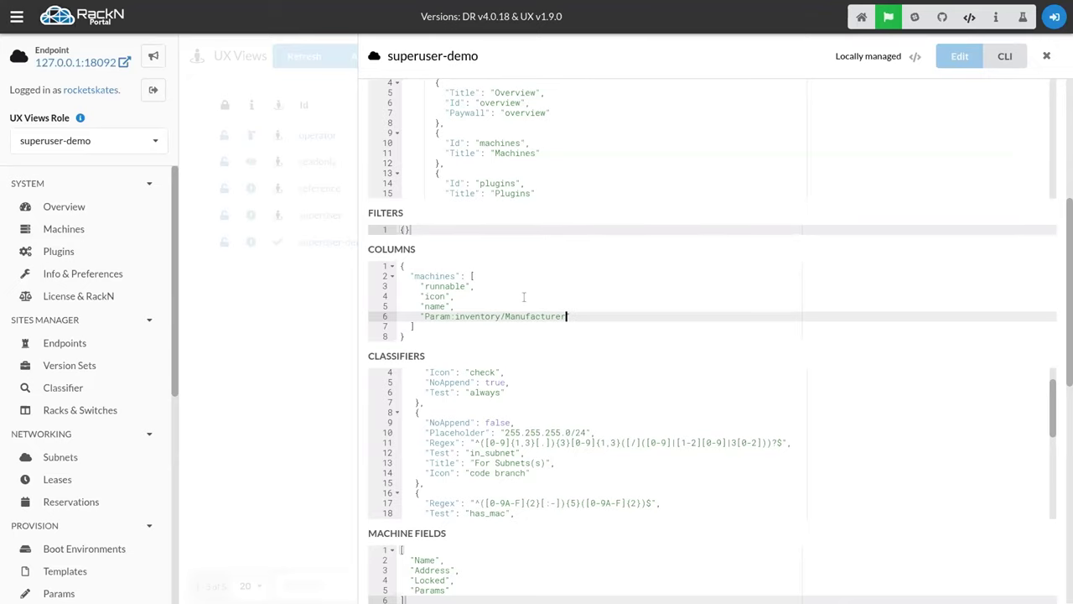
Save the superuser-demo view and reapply it as the UX Views role on the Machines list
{"action": "scroll", "coordinate": [519, 382], "scroll_direction": "down", "scroll_amount": 10}
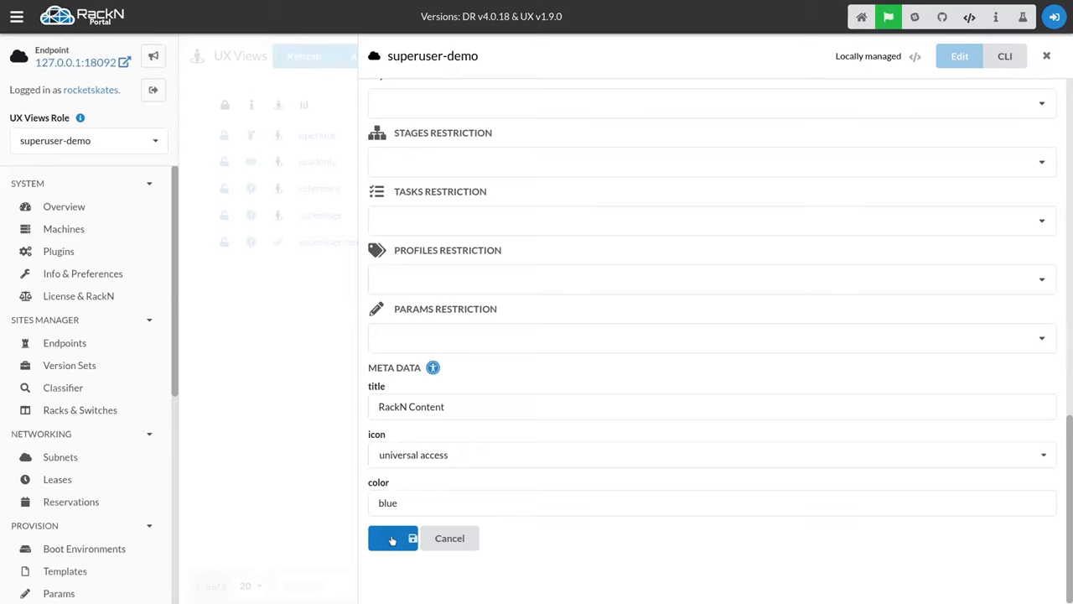
{"action": "left_click", "coordinate": [391, 537]}
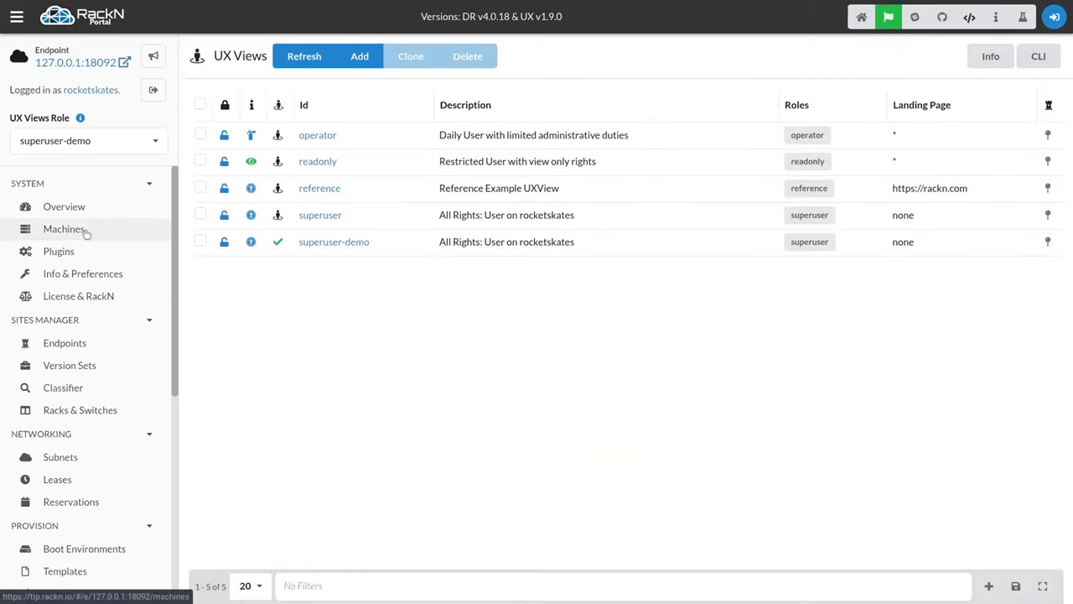
{"action": "left_click", "coordinate": [112, 228]}
{"action": "left_click", "coordinate": [84, 141]}
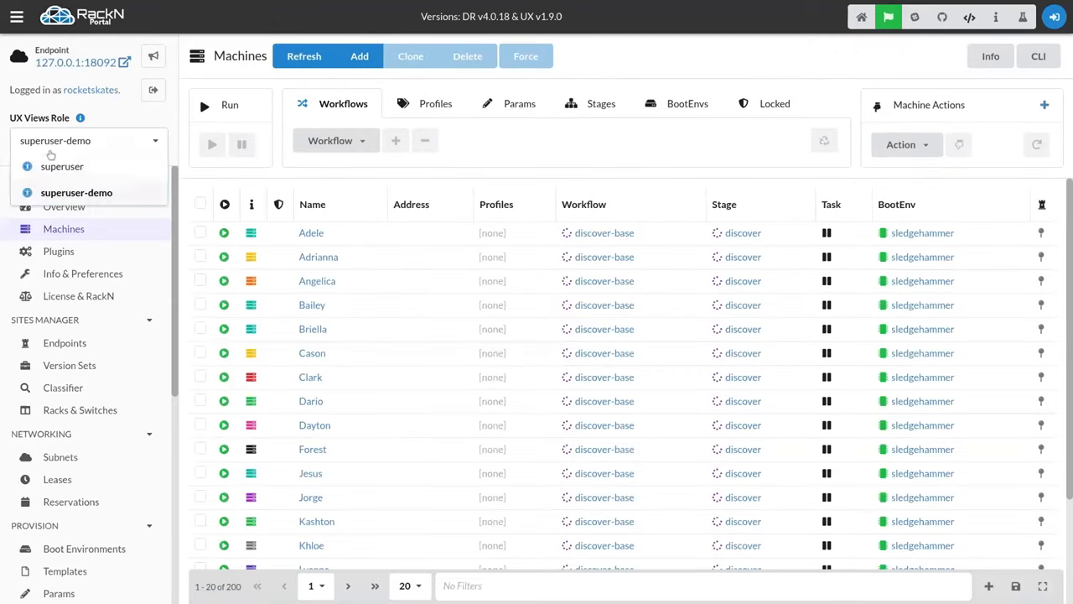
{"action": "left_click", "coordinate": [82, 194]}
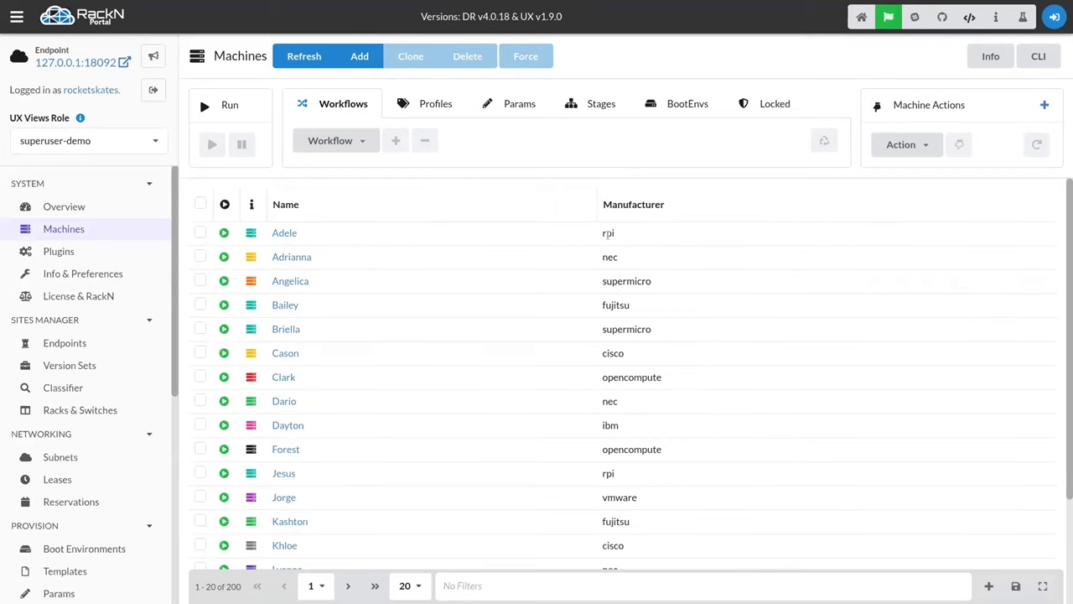
Show 200 machines per page to browse the Manufacturer column, and set the page size to 10
{"action": "scroll", "coordinate": [664, 450], "scroll_direction": "down", "scroll_amount": 2}
{"action": "scroll", "coordinate": [664, 450], "scroll_direction": "up", "scroll_amount": 2}
{"action": "left_click", "coordinate": [409, 585]}
{"action": "left_click", "coordinate": [409, 558]}
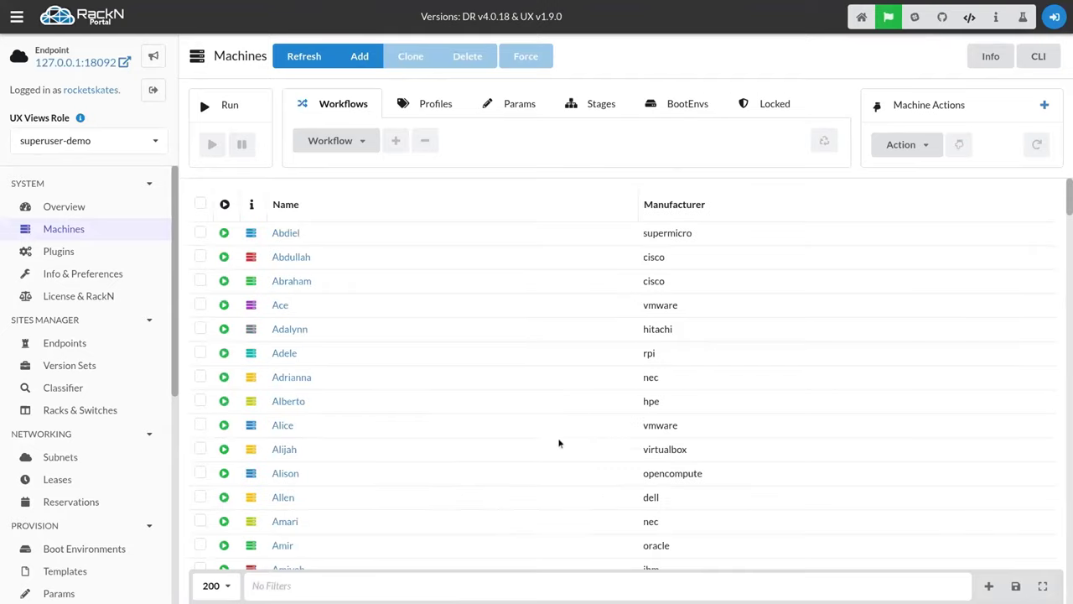
{"action": "left_click", "coordinate": [215, 585]}
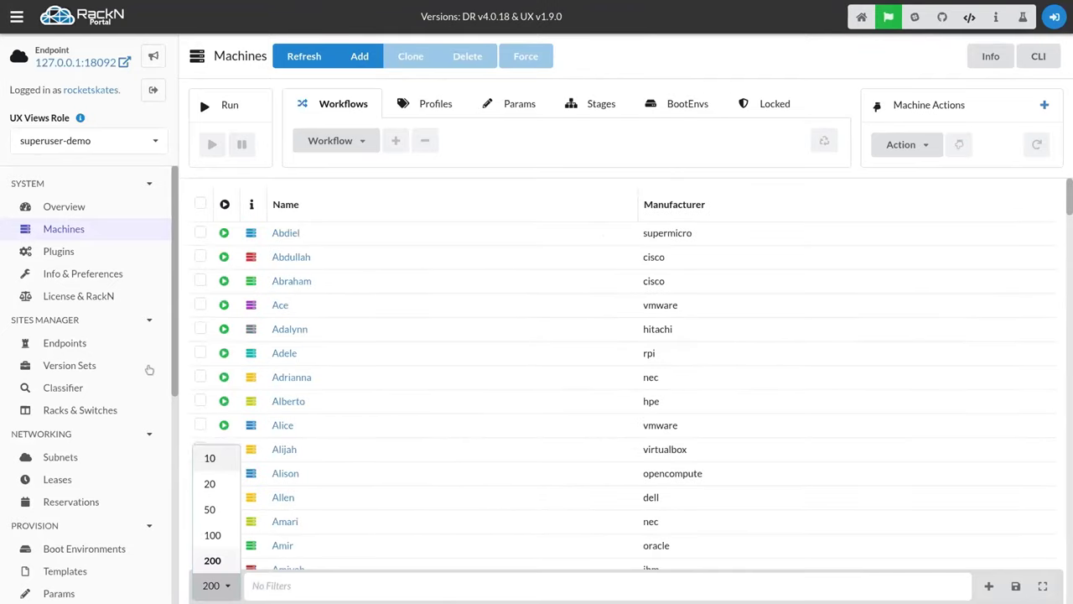
{"action": "left_click", "coordinate": [210, 458]}
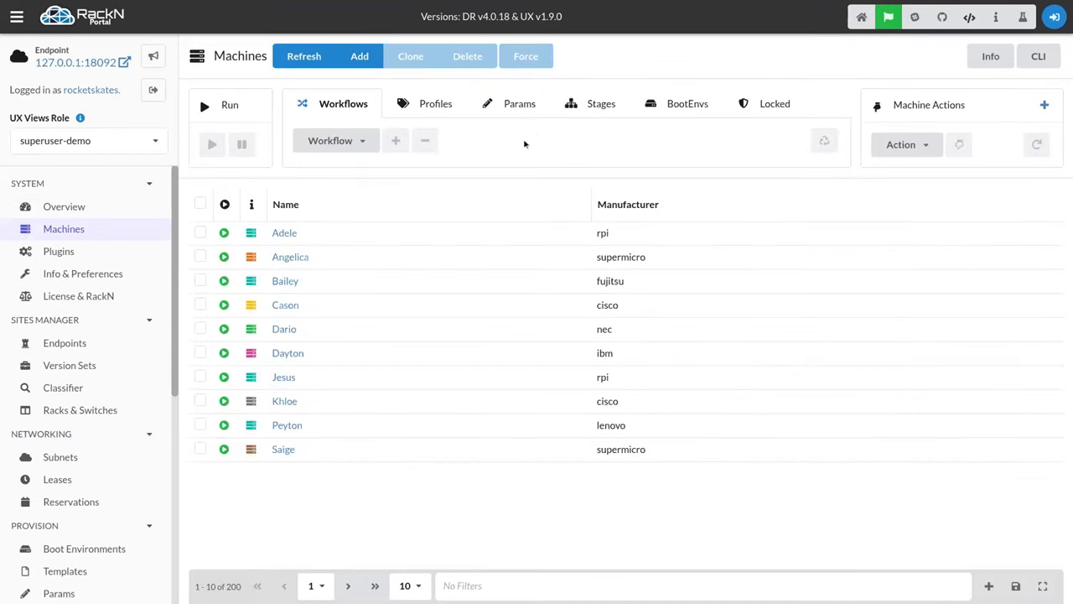
Open the superuser-demo view from UX Views, find its machine columns and start editing the view
{"action": "scroll", "coordinate": [95, 368], "scroll_direction": "down", "scroll_amount": 5}
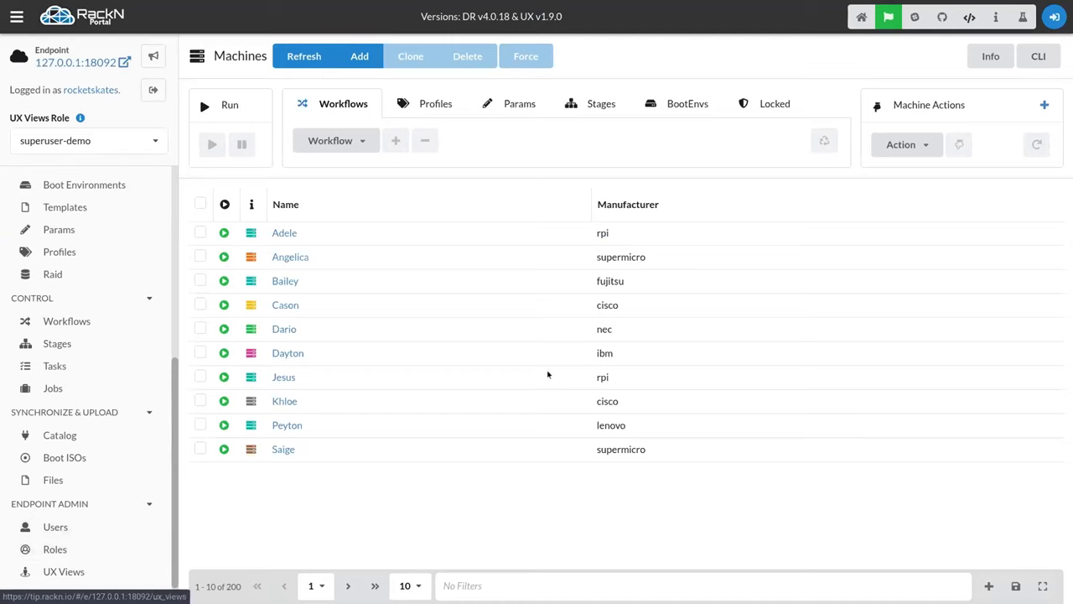
{"action": "left_click", "coordinate": [63, 571]}
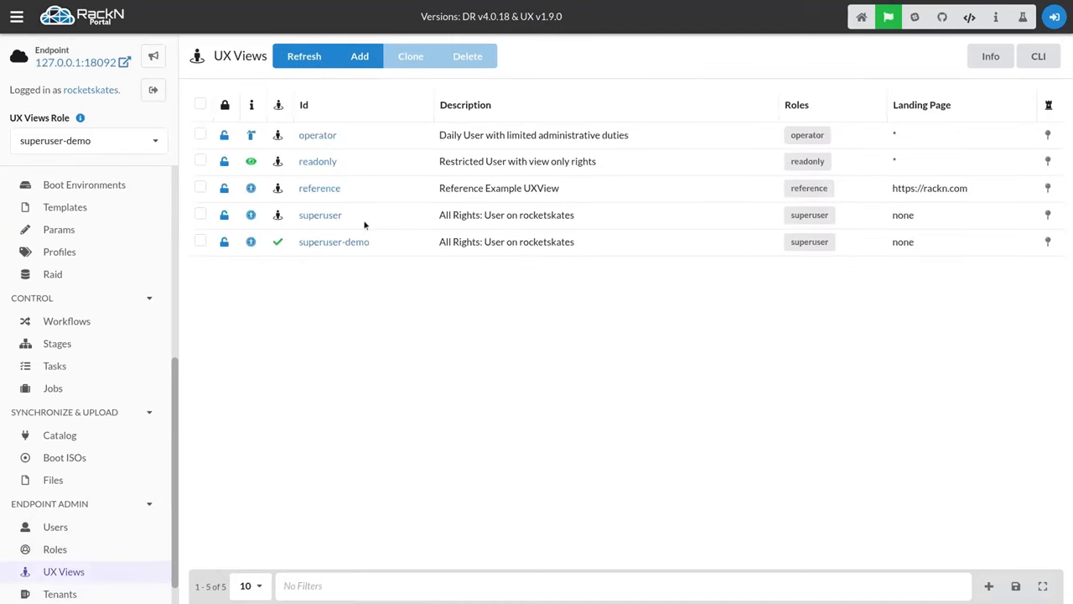
{"action": "left_click", "coordinate": [332, 242]}
{"action": "scroll", "coordinate": [547, 382], "scroll_direction": "down", "scroll_amount": 8}
{"action": "scroll", "coordinate": [636, 151], "scroll_direction": "down", "scroll_amount": 6}
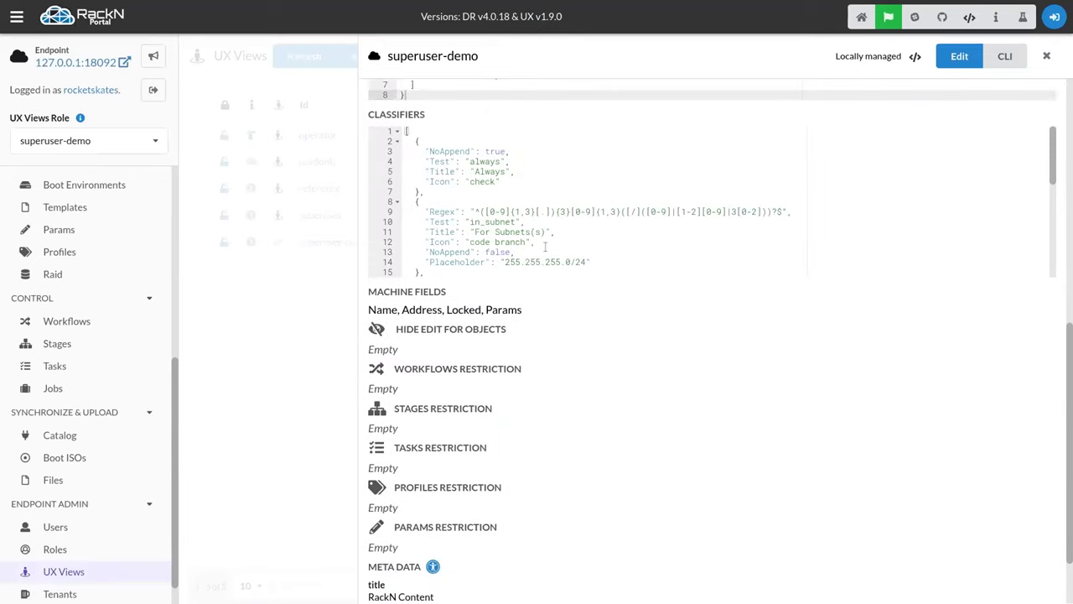
{"action": "scroll", "coordinate": [527, 362], "scroll_direction": "up", "scroll_amount": 5}
{"action": "left_click", "coordinate": [653, 408]}
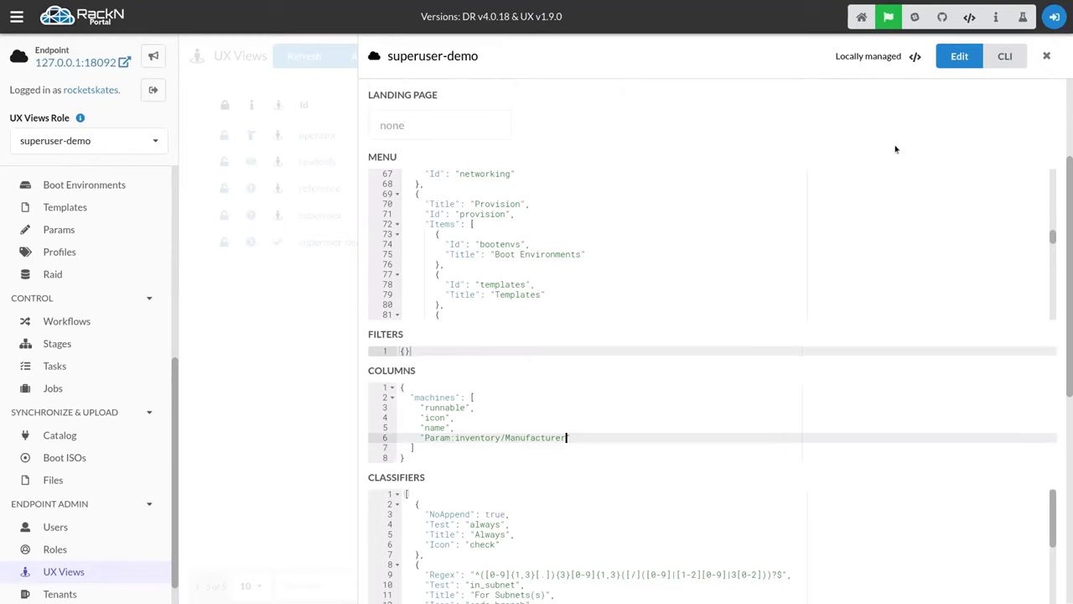
{"action": "left_click", "coordinate": [959, 56]}
Extend the "Param:inventory/Manufacturer" column entry with ":type=logo,logoType=manufacturer,iconName=computer,iconTitle=Manufacturer"
{"action": "left_click", "coordinate": [570, 438]}
{"action": "type", "text": "\""}
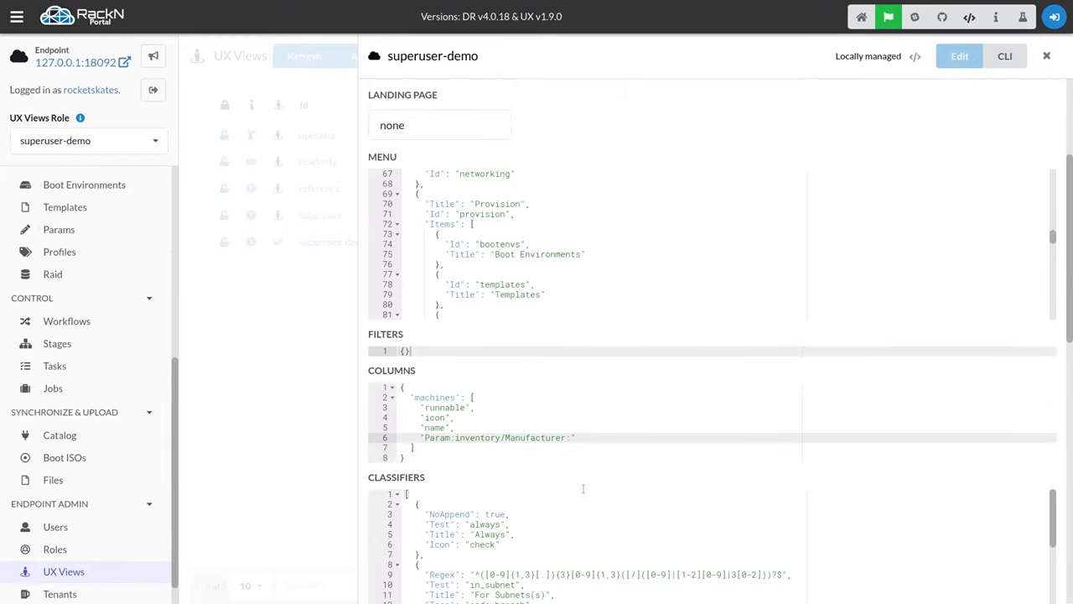
{"action": "type", "text": ":"}
{"action": "type", "text": "type=logo;"}
{"action": "type", "text": "logoType=manu"}
{"action": "type", "text": "facturer,"}
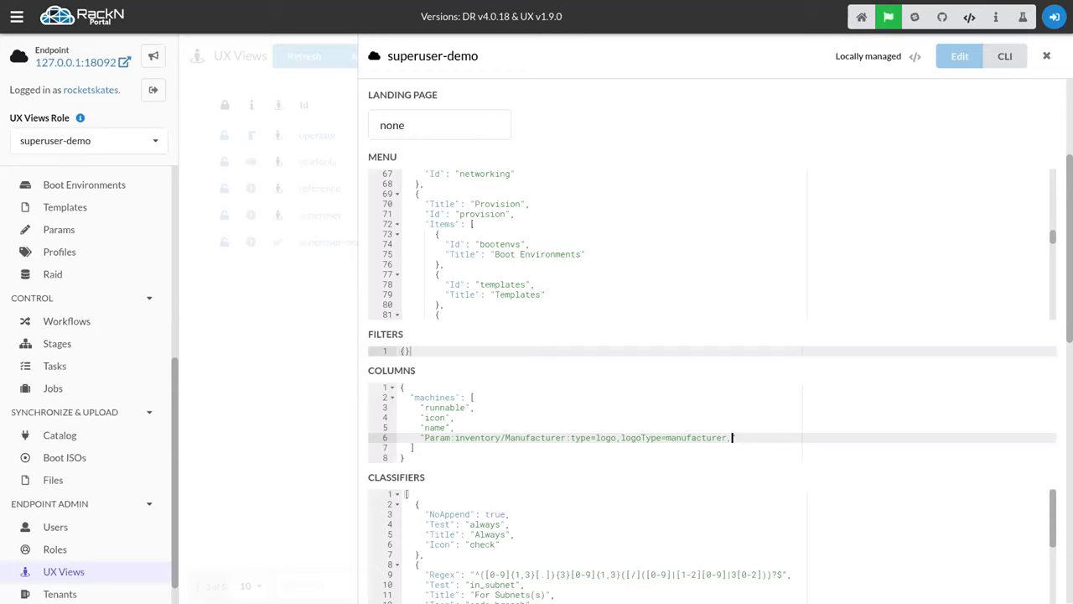
{"action": "type", "text": "iconName=computer,iconTitle"}
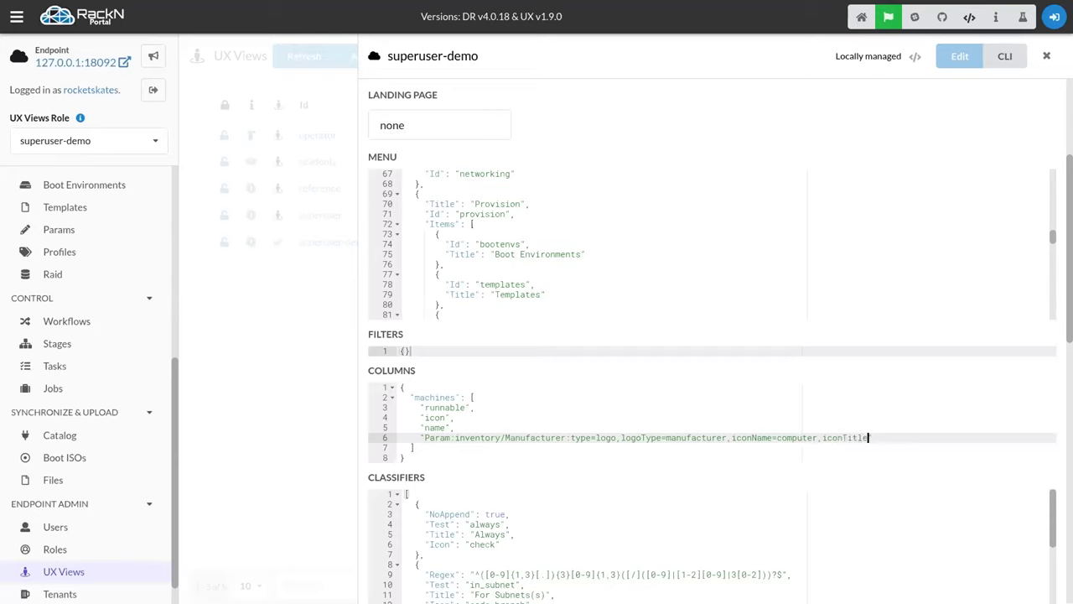
{"action": "type", "text": "=Manufacturer"}
Save the superuser-demo view and reload the Machines list to check the manufacturer logo column
{"action": "scroll", "coordinate": [735, 270], "scroll_direction": "down", "scroll_amount": 8}
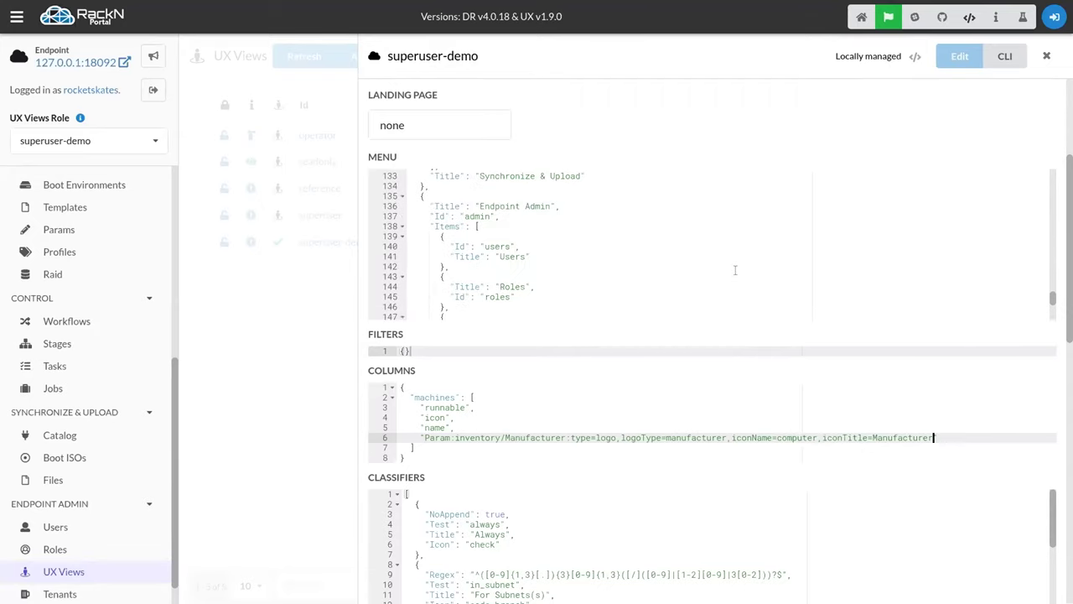
{"action": "scroll", "coordinate": [369, 344], "scroll_direction": "down", "scroll_amount": 15}
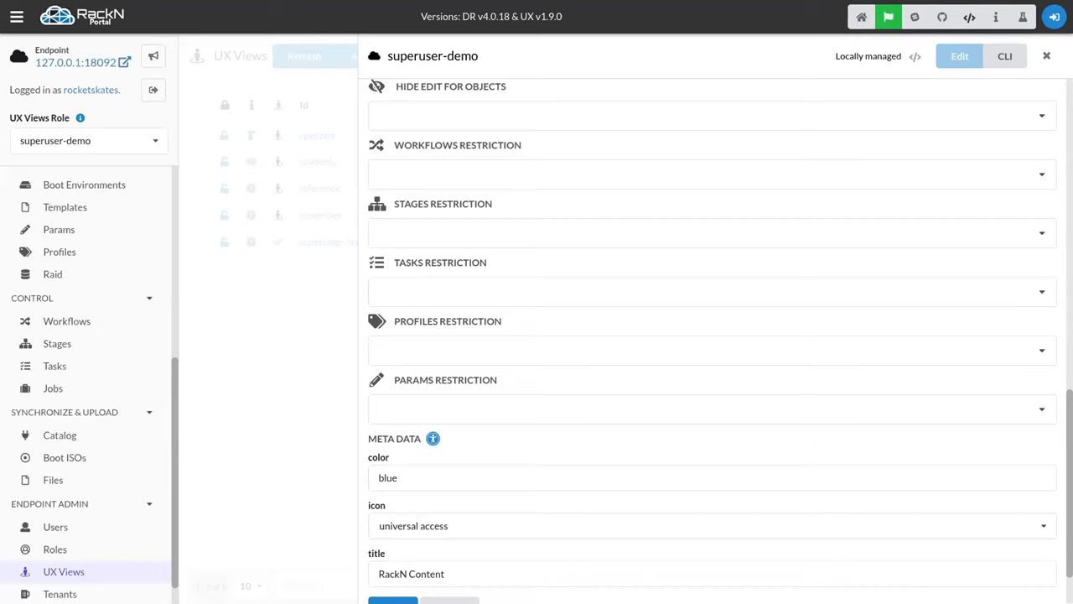
{"action": "left_click", "coordinate": [392, 537]}
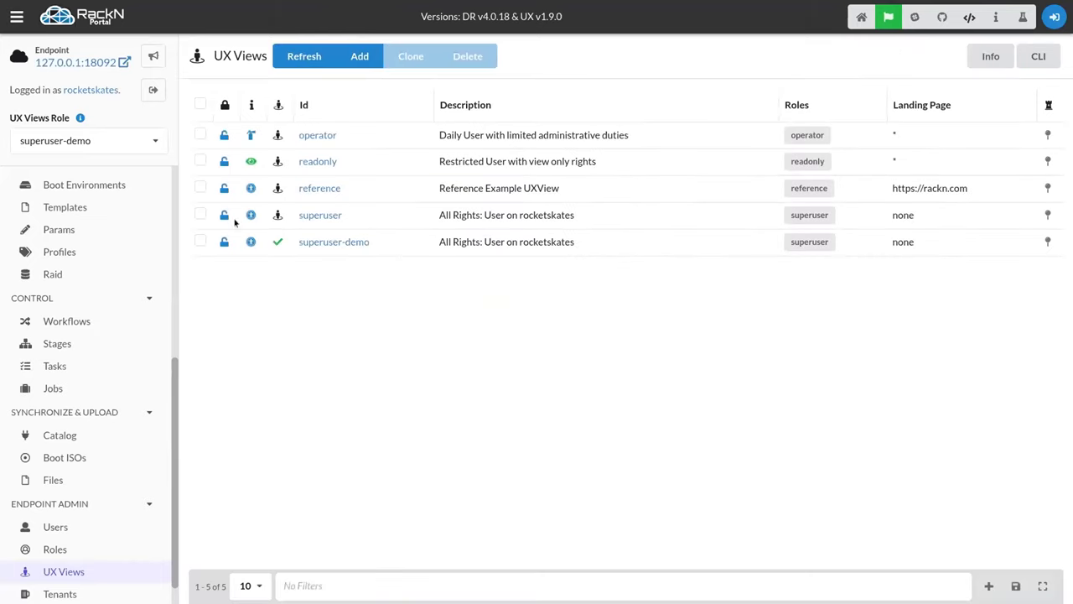
{"action": "scroll", "coordinate": [92, 214], "scroll_direction": "up", "scroll_amount": 5}
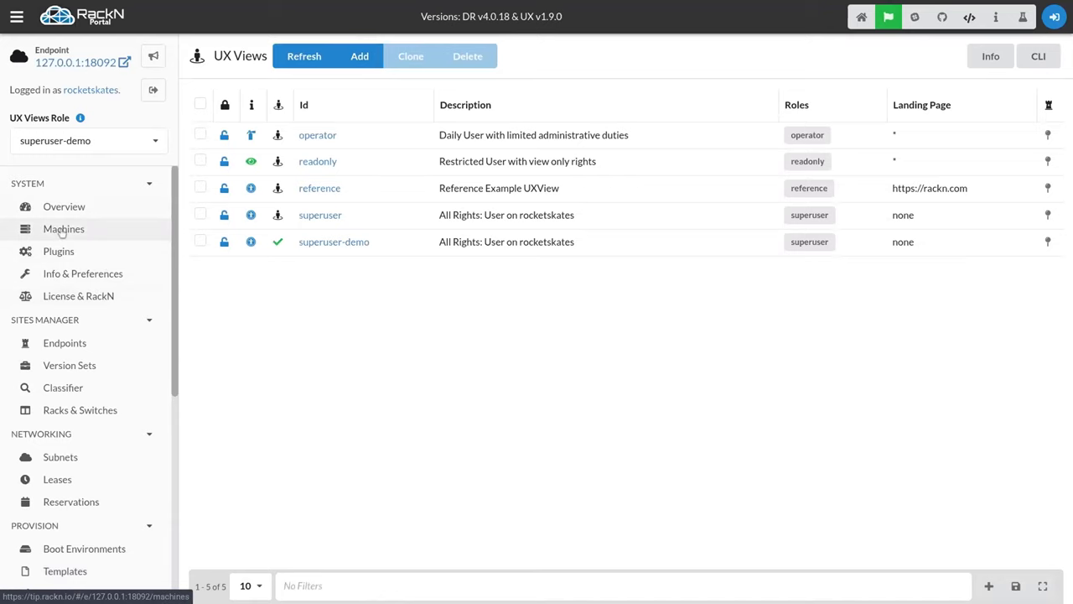
{"action": "left_click", "coordinate": [72, 232]}
{"action": "key", "text": "F5"}
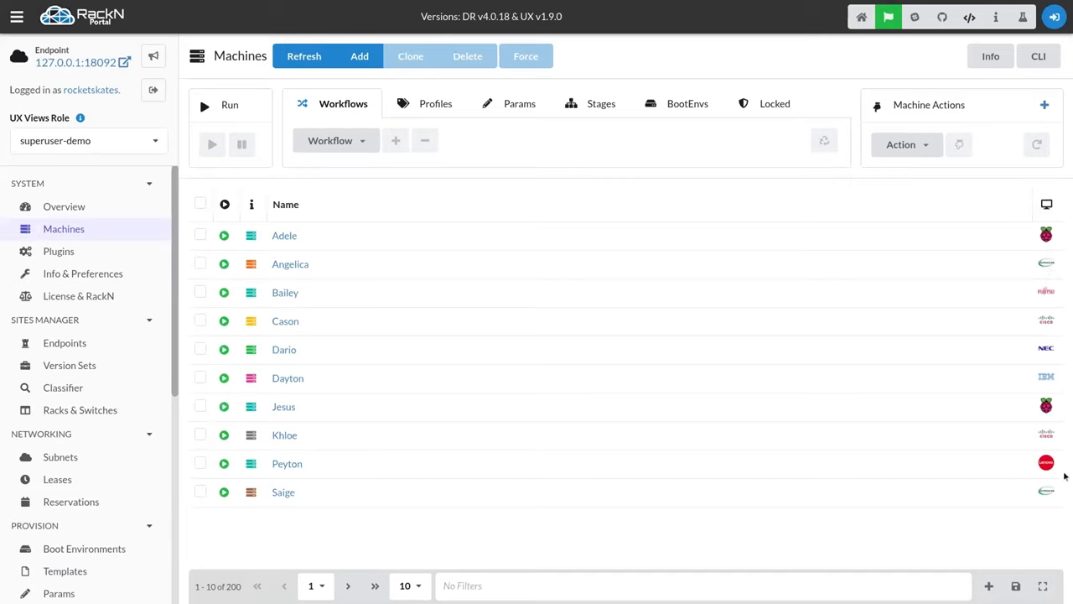
Reopen the superuser-demo view from UX Views and start editing it
{"action": "scroll", "coordinate": [60, 345], "scroll_direction": "down", "scroll_amount": 3}
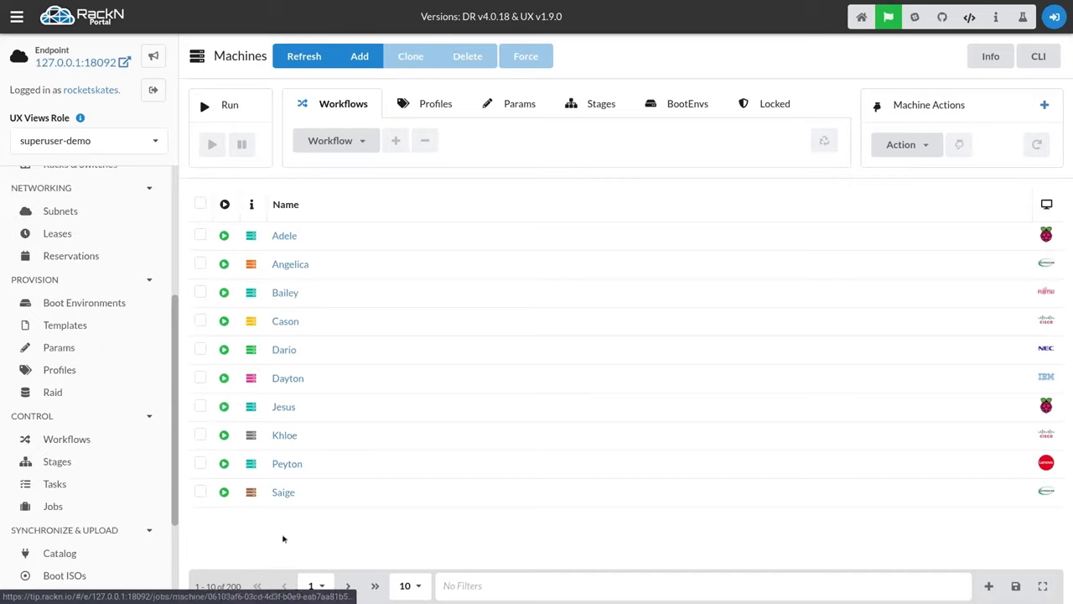
{"action": "scroll", "coordinate": [90, 421], "scroll_direction": "down", "scroll_amount": 1}
{"action": "scroll", "coordinate": [91, 421], "scroll_direction": "down", "scroll_amount": 1}
{"action": "left_click", "coordinate": [67, 540]}
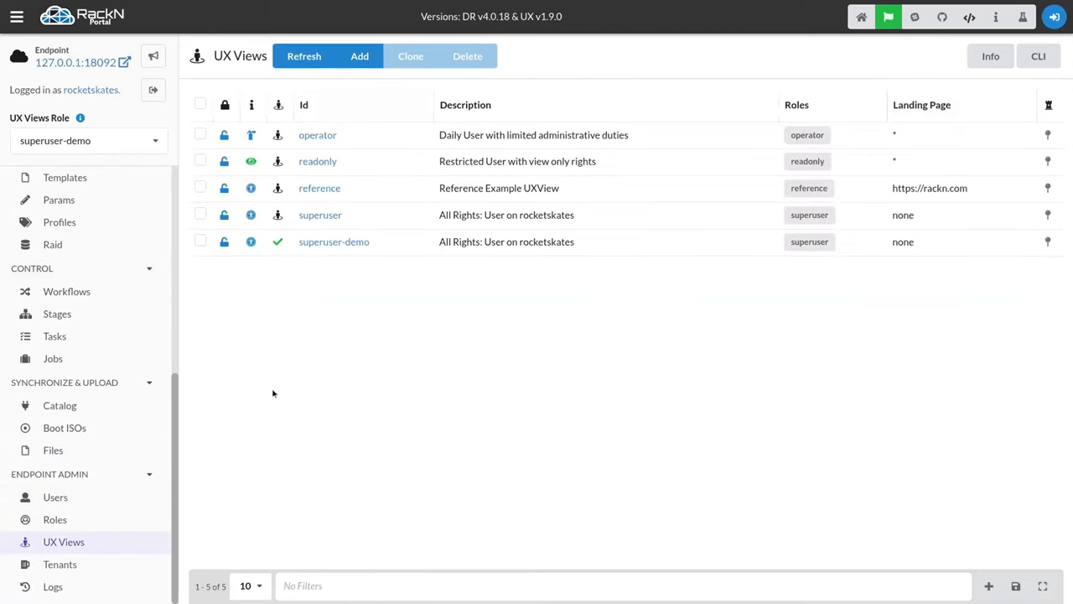
{"action": "left_click", "coordinate": [308, 243]}
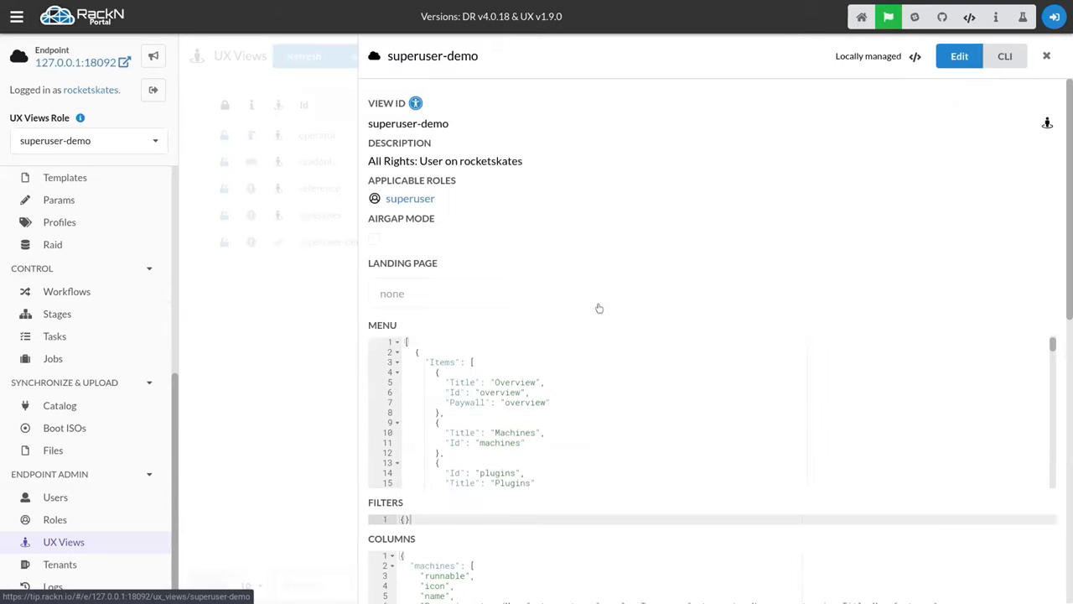
{"action": "scroll", "coordinate": [598, 402], "scroll_direction": "down", "scroll_amount": 3}
{"action": "scroll", "coordinate": [667, 225], "scroll_direction": "down", "scroll_amount": 6}
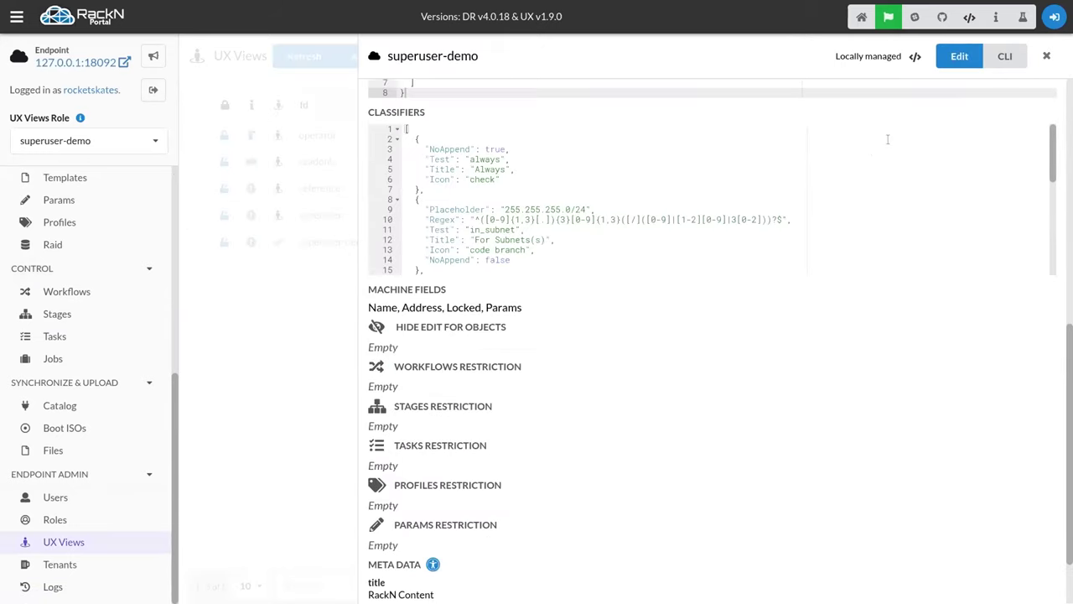
{"action": "left_click", "coordinate": [959, 56]}
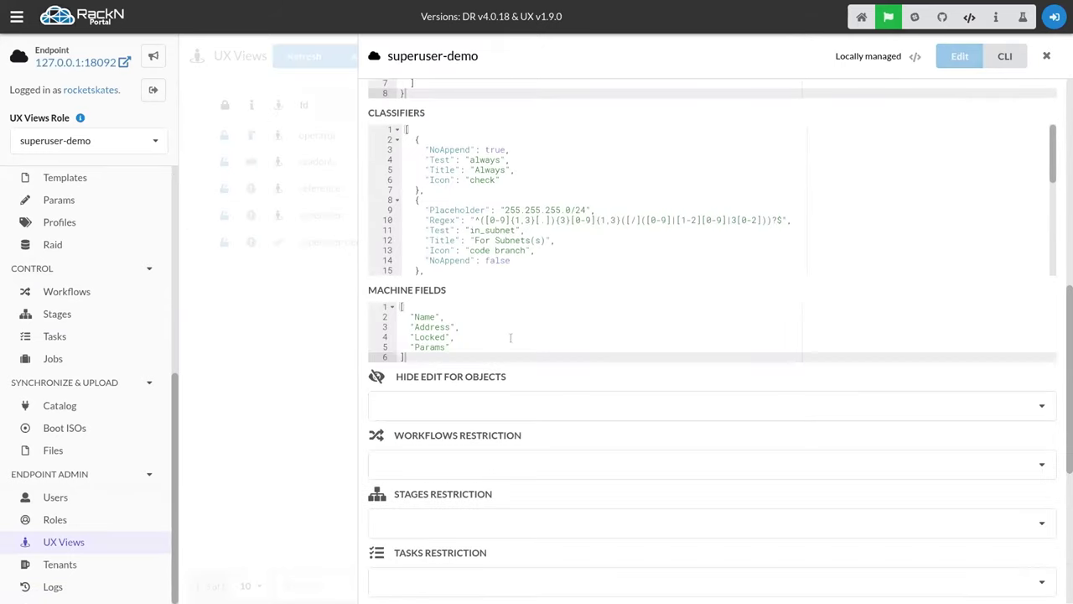
Move the Param:inventory/Manufacturer logo entry between icon and name in the machine columns, keeping the comma separators valid
{"action": "scroll", "coordinate": [509, 337], "scroll_direction": "up", "scroll_amount": 3}
{"action": "left_click", "coordinate": [455, 282]}
{"action": "key", "text": "Home"}
{"action": "key", "text": "shift+End"}
{"action": "key", "text": "BackSpace"}
{"action": "key", "text": "Up"}
{"action": "key", "text": "Up"}
{"action": "key", "text": "End"}
{"action": "type", "text": "\"Param:inventory/Manufacturer:type=logo,logoType=manufacturer,iconName=computer,iconTitle=Manufacturer\""}
{"action": "key", "text": "BackSpace"}
{"action": "key", "text": "Delete"}
{"action": "key", "text": "Up"}
{"action": "key", "text": "End"}
{"action": "type", "text": ","}
{"action": "key", "text": "Down"}
{"action": "key", "text": "Home"}
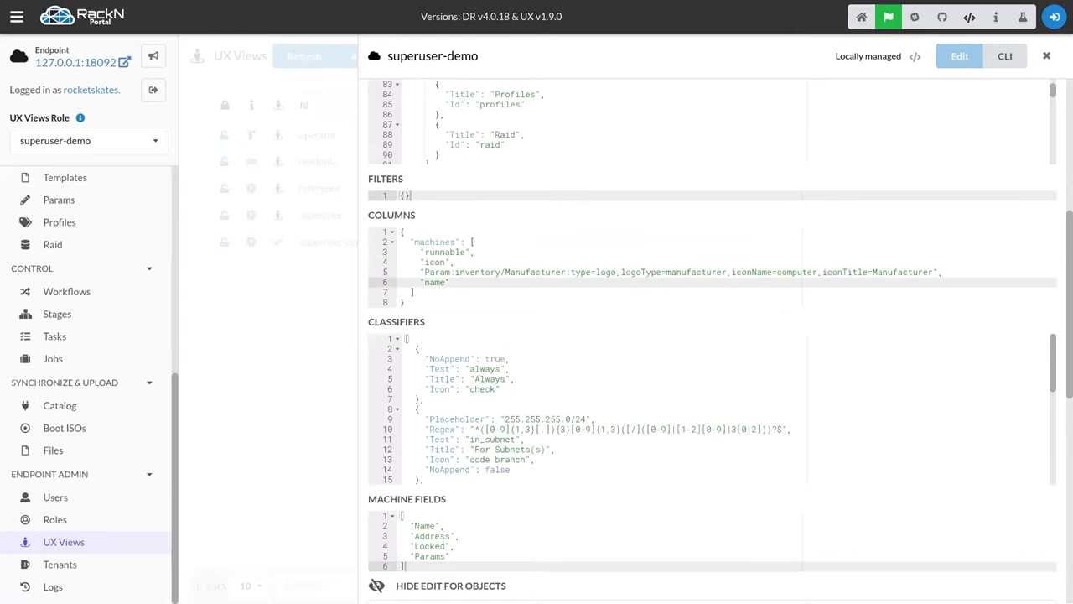
Add the entry "Param:fakeos:type=logo," between the Manufacturer entry and name in the machine columns
{"action": "key", "text": "Return"}
{"action": "key", "text": "Up"}
{"action": "type", "text": "\"\","}
{"action": "key", "text": "Left"}
{"action": "key", "text": "Left"}
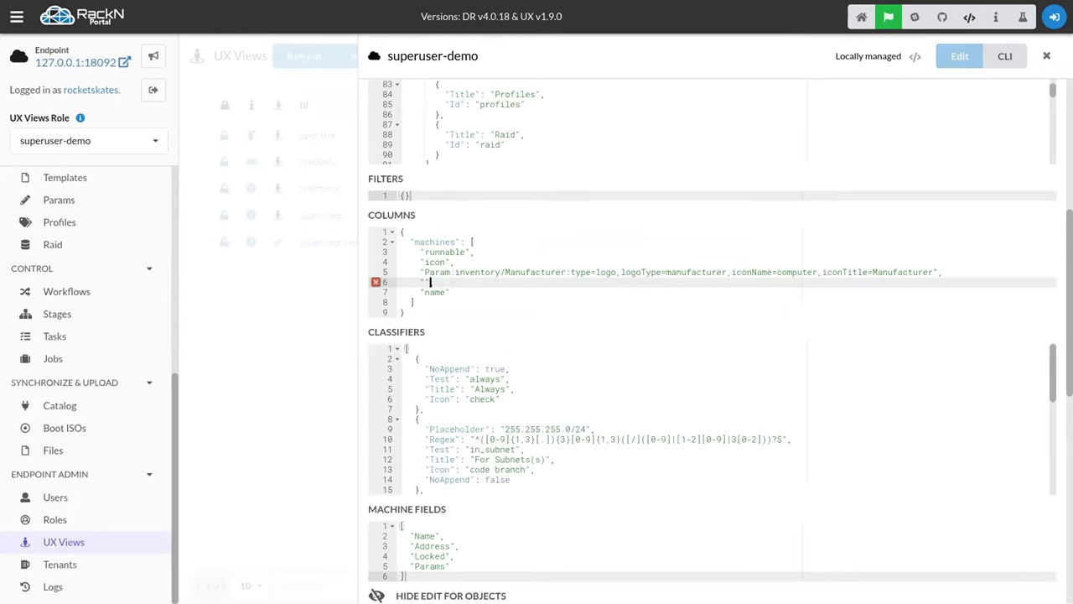
{"action": "type", "text": "Param:fakeos:type=logo,\","}
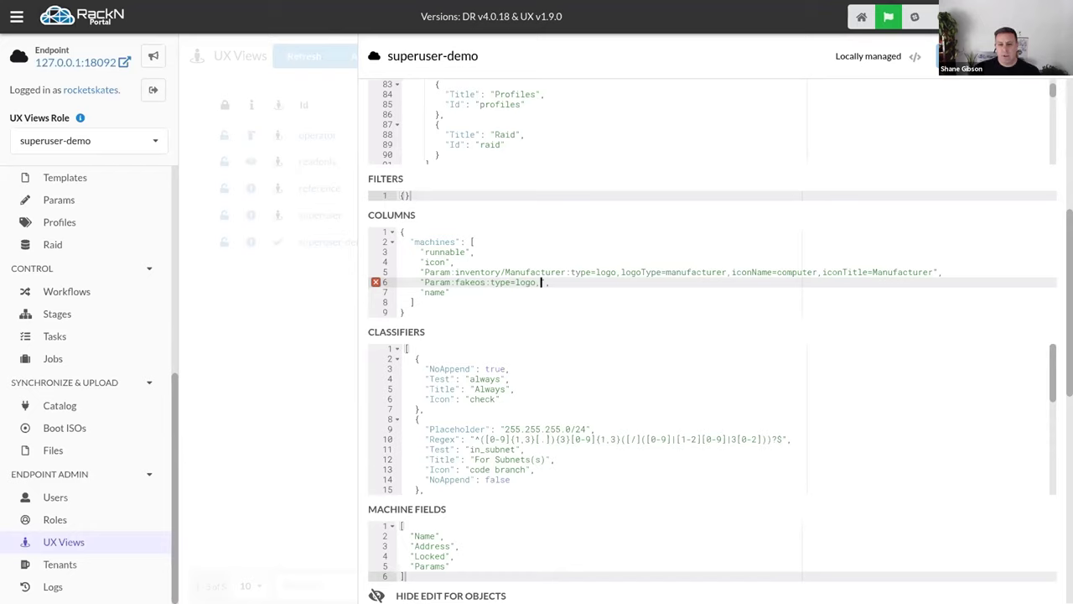
{"action": "key", "text": "ctrl+Left"}
{"action": "key", "text": "ctrl+Left"}
{"action": "key", "text": "ctrl+Left"}
{"action": "key", "text": "ctrl+Left"}
{"action": "key", "text": "ctrl+shift+Left"}
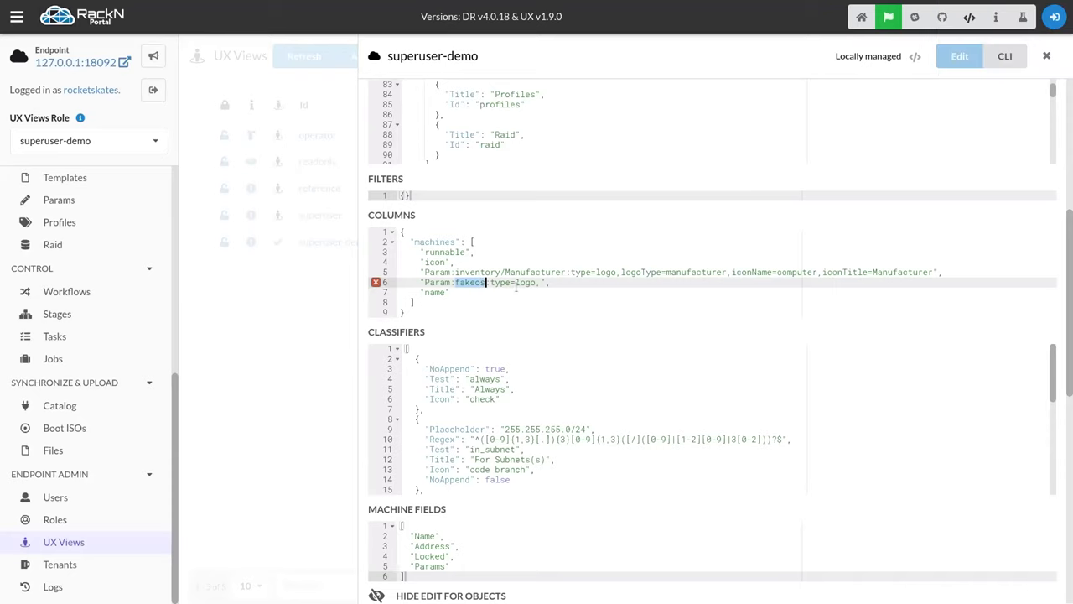
Append "logoType=os" to the fakeos column entry
{"action": "left_click", "coordinate": [541, 283]}
{"action": "type", "text": "lgoo"}
{"action": "key", "text": "BackSpace"}
{"action": "key", "text": "BackSpace"}
{"action": "type", "text": "ogoType=os"}
Complete the fakeos column entry with ",iconName=dot circle outline,iconTitle=OS"
{"action": "type", "text": ",iconName=do"}
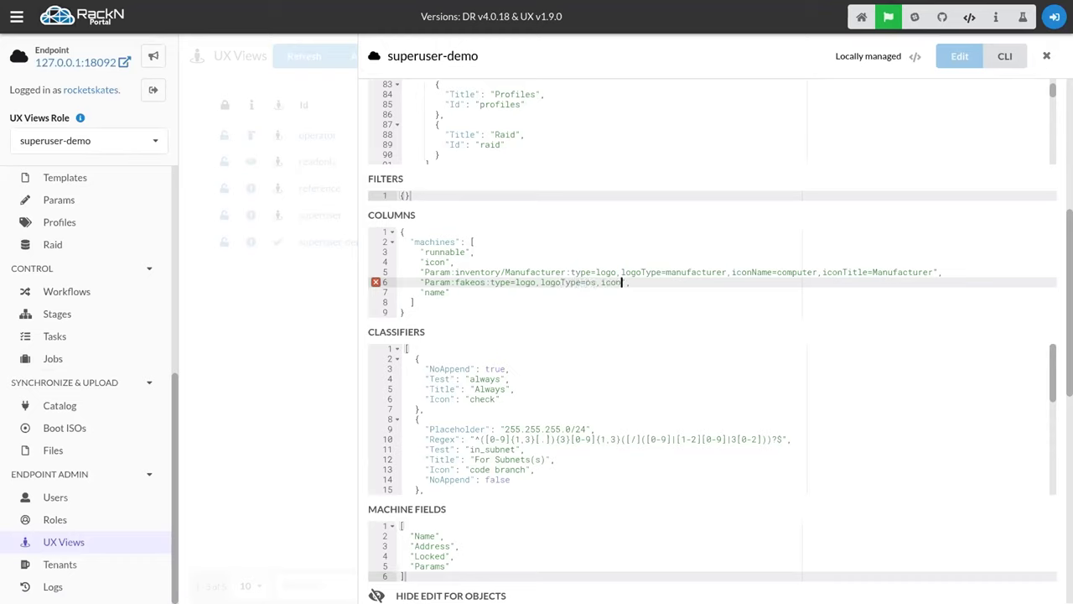
{"action": "type", "text": "t citcle"}
{"action": "key", "text": "BackSpace"}
{"action": "key", "text": "BackSpace"}
{"action": "key", "text": "BackSpace"}
{"action": "key", "text": "BackSpace"}
{"action": "key", "text": "BackSpace"}
{"action": "key", "text": "BackSpace"}
{"action": "type", "text": "ircle outline,iconTitle"}
{"action": "key", "text": "BackSpace"}
{"action": "key", "text": "BackSpace"}
{"action": "key", "text": "BackSpace"}
{"action": "key", "text": "BackSpace"}
{"action": "type", "text": "itle=OS"}
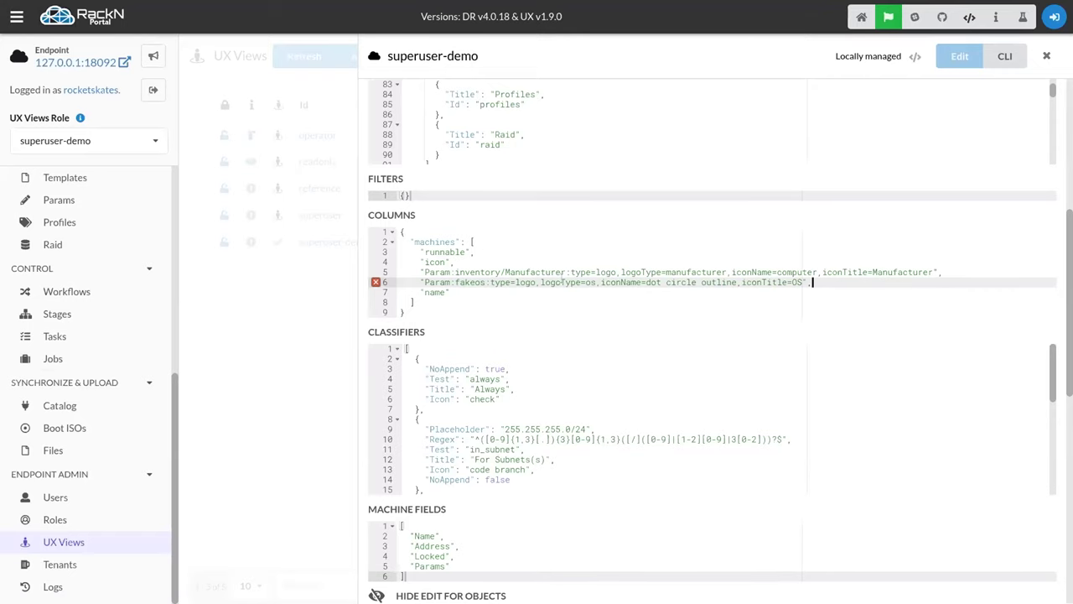
Try to save the superuser-demo view with the fakeos column and dismiss the top notification
{"action": "scroll", "coordinate": [435, 306], "scroll_direction": "down", "scroll_amount": 1}
{"action": "scroll", "coordinate": [434, 305], "scroll_direction": "down", "scroll_amount": 10}
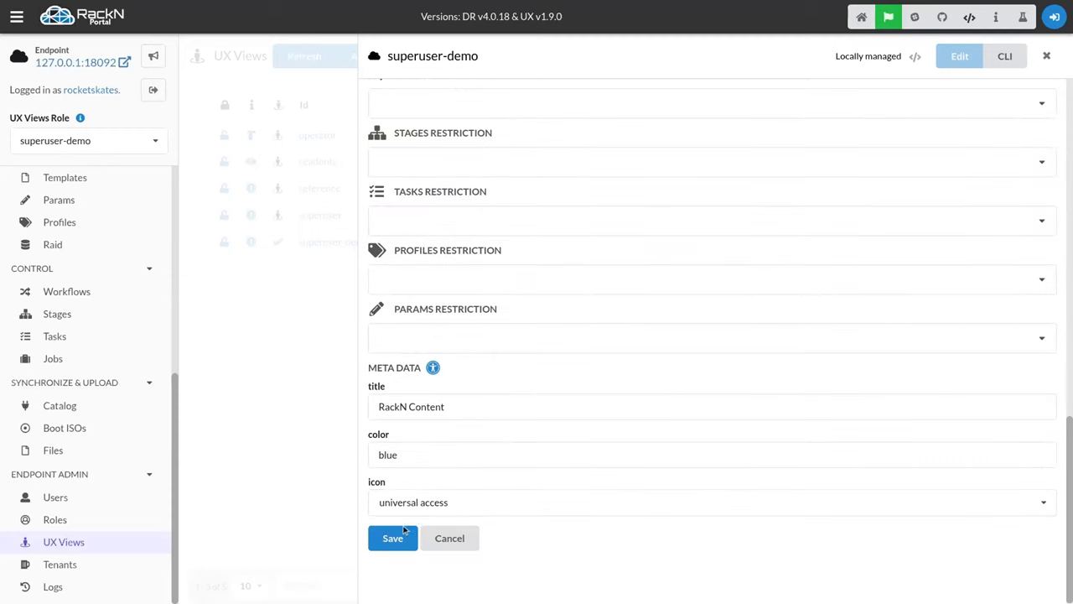
{"action": "left_click", "coordinate": [394, 537]}
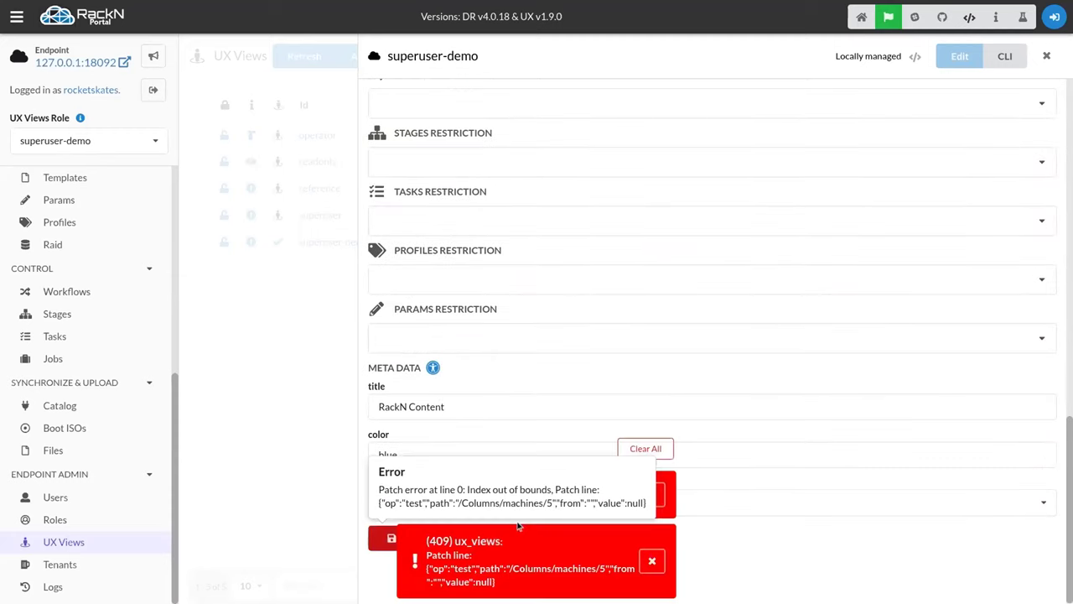
{"action": "left_click", "coordinate": [652, 561]}
Retype the comma that ends the fakeos entry in the machine columns
{"action": "scroll", "coordinate": [611, 330], "scroll_direction": "up", "scroll_amount": 1}
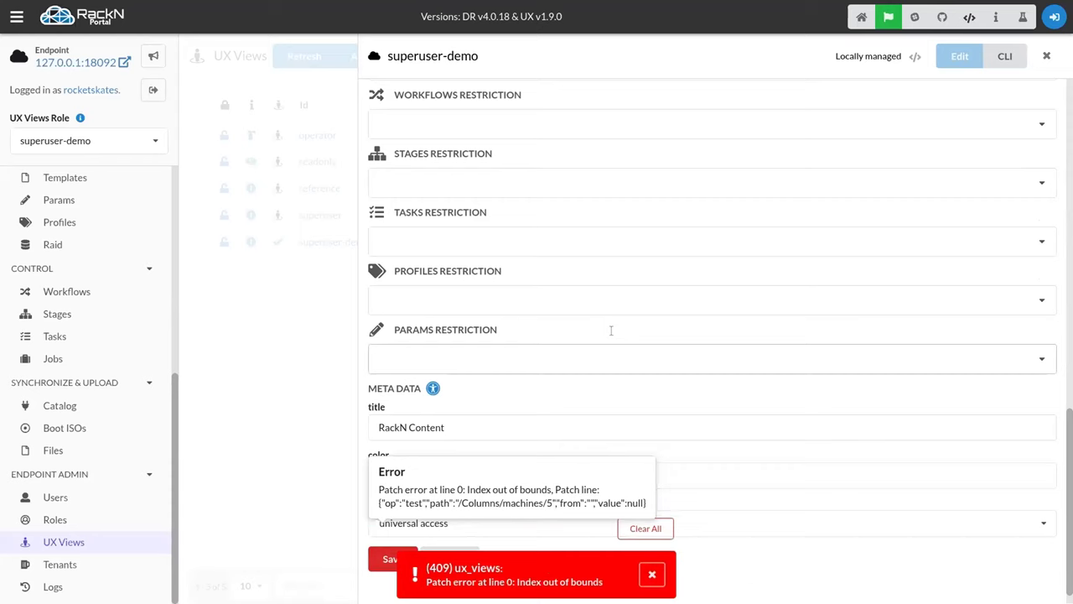
{"action": "scroll", "coordinate": [611, 330], "scroll_direction": "up", "scroll_amount": 6}
{"action": "key", "text": "BackSpace"}
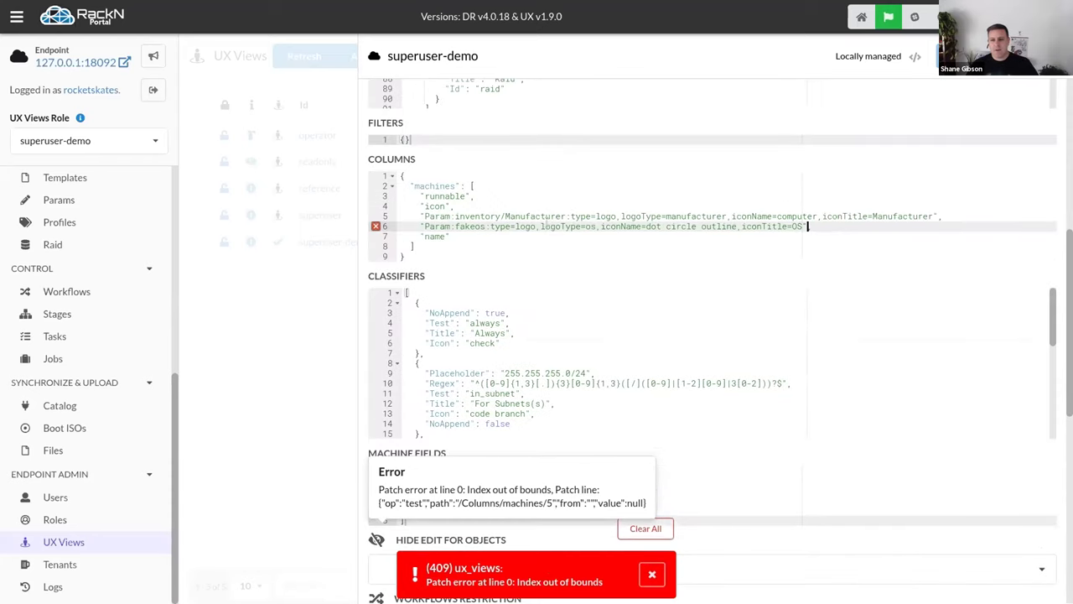
{"action": "type", "text": ","}
{"action": "left_click", "coordinate": [701, 226]}
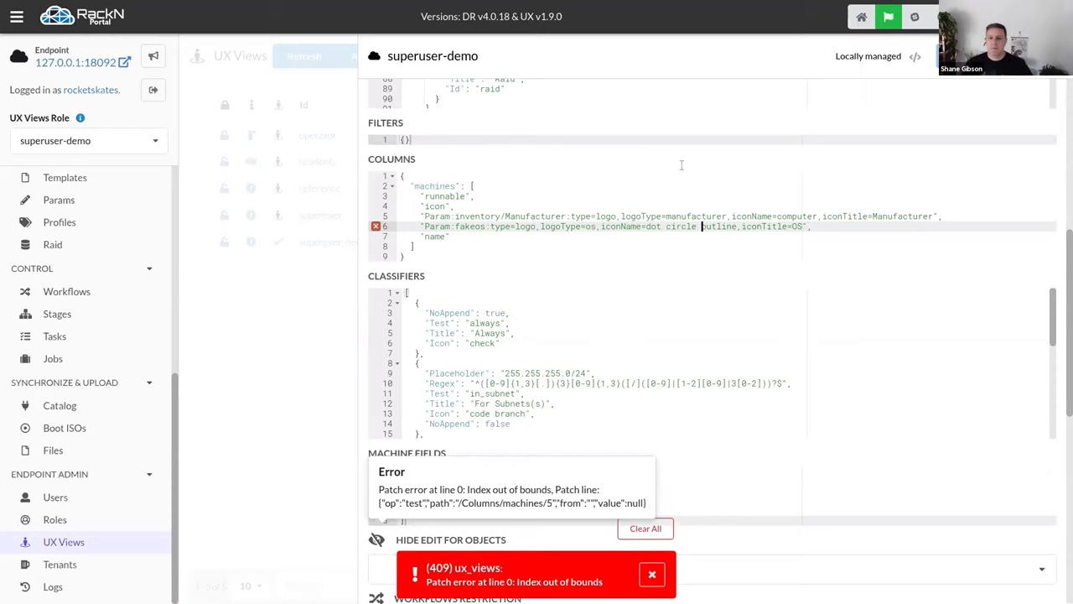
{"action": "left_click", "coordinate": [420, 226]}
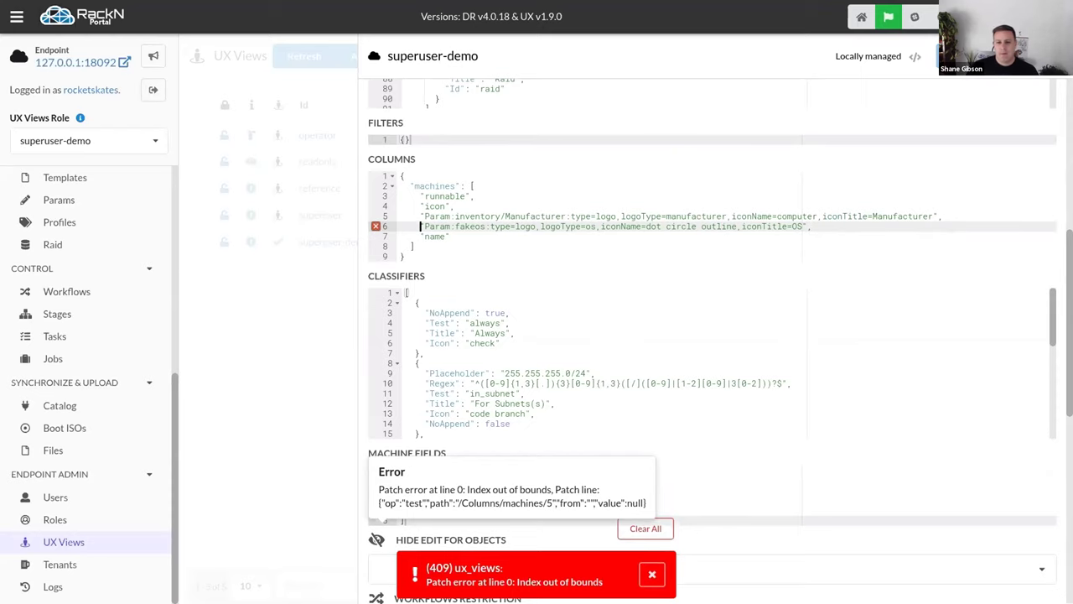
Retype the "name" entry on its own line after the fakeos entry in the machine columns
{"action": "left_click", "coordinate": [450, 236]}
{"action": "key", "text": "BackSpace"}
{"action": "key", "text": "BackSpace"}
{"action": "key", "text": "BackSpace"}
{"action": "key", "text": "BackSpace"}
{"action": "key", "text": "BackSpace"}
{"action": "key", "text": "BackSpace"}
{"action": "key", "text": "BackSpace"}
{"action": "key", "text": "BackSpace"}
{"action": "key", "text": "BackSpace"}
{"action": "key", "text": "BackSpace"}
{"action": "key", "text": "BackSpace"}
{"action": "key", "text": "BackSpace"}
{"action": "type", "text": ","}
{"action": "key", "text": "Return"}
{"action": "type", "text": "\"name\""}
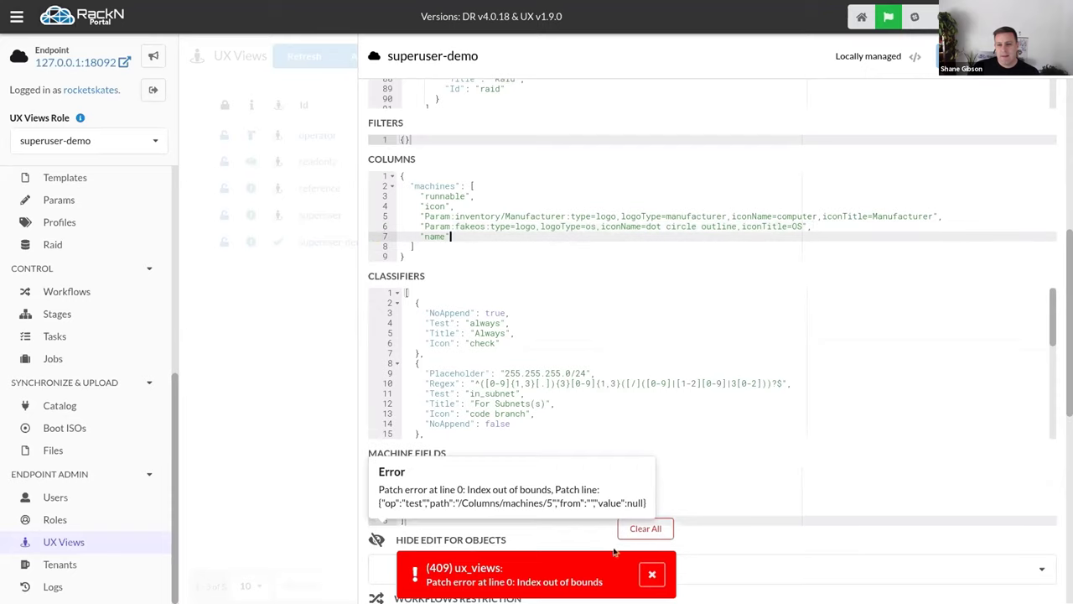
Dismiss the remaining notification and try to save the superuser-demo view with the retyped columns
{"action": "left_click", "coordinate": [651, 573]}
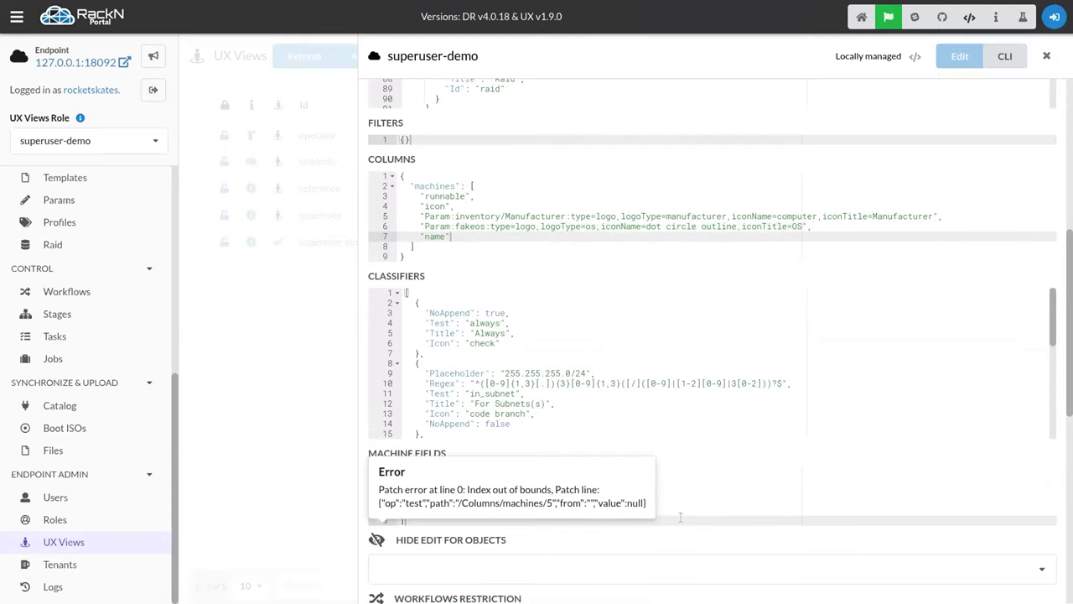
{"action": "scroll", "coordinate": [679, 518], "scroll_direction": "down", "scroll_amount": 10}
{"action": "left_click", "coordinate": [426, 537]}
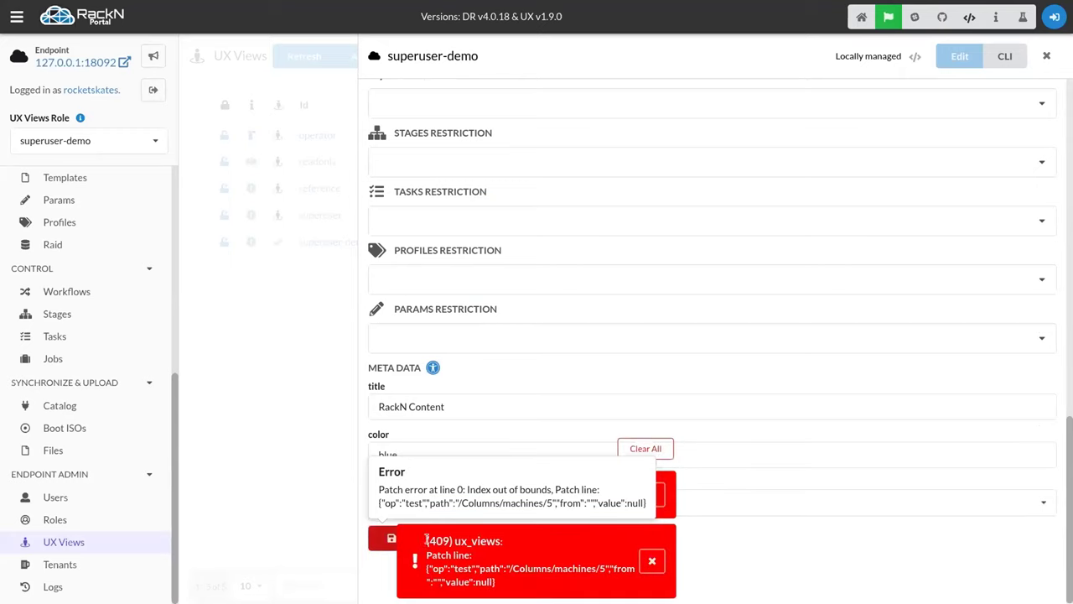
Copy the fakeos column entry and delete its line from the machine columns
{"action": "scroll", "coordinate": [535, 373], "scroll_direction": "up", "scroll_amount": 4}
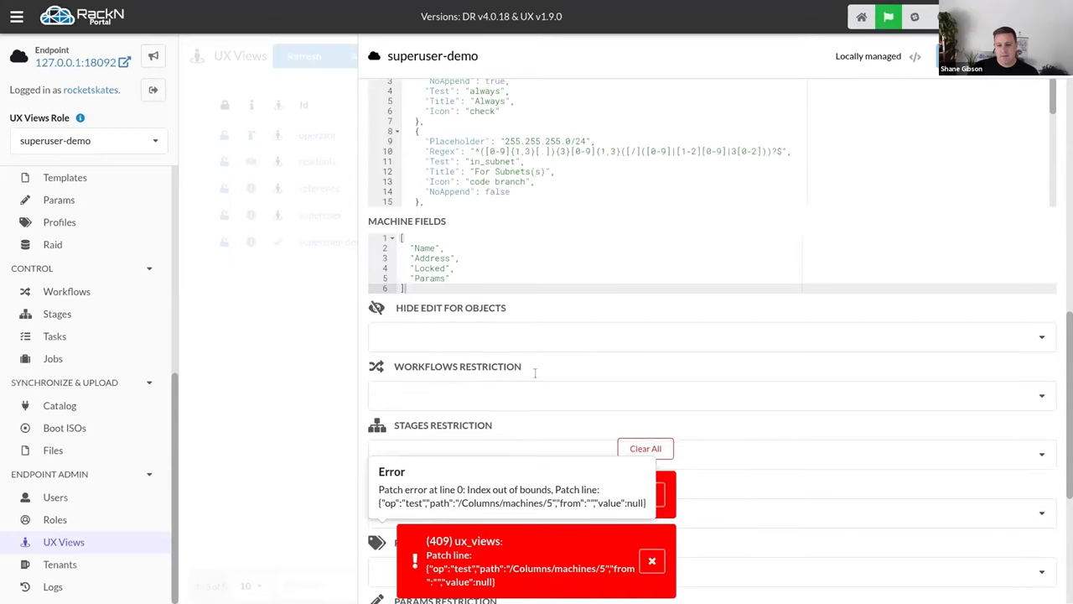
{"action": "scroll", "coordinate": [788, 104], "scroll_direction": "up", "scroll_amount": 4}
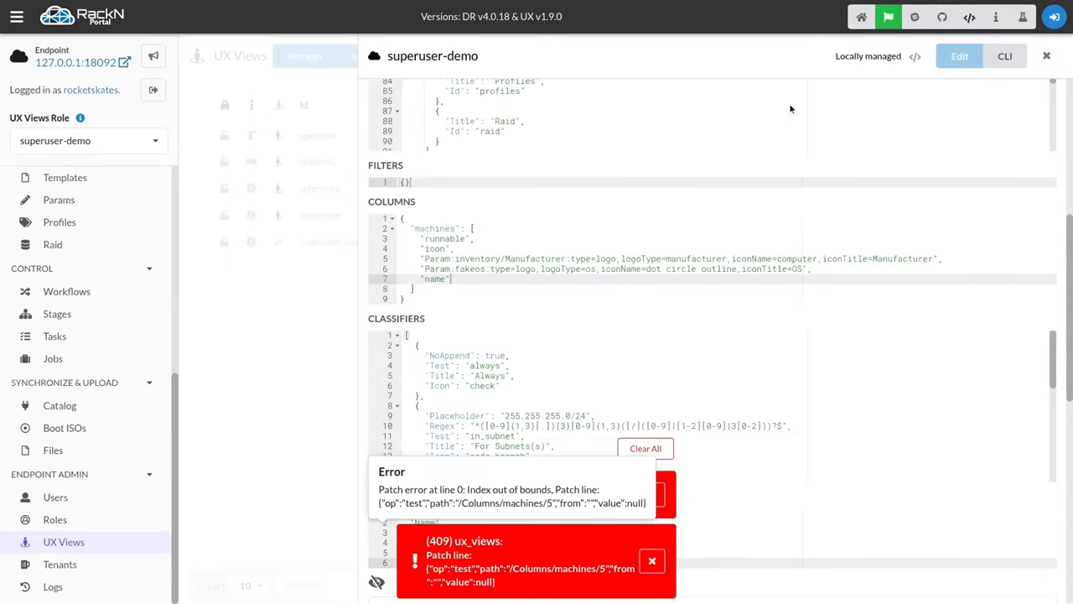
{"action": "left_click", "coordinate": [732, 317]}
{"action": "key", "text": "End"}
{"action": "key", "text": "shift+Home"}
{"action": "key", "text": "ctrl+c"}
{"action": "key", "text": "shift+Home"}
{"action": "key", "text": "shift+Left"}
{"action": "key", "text": "BackSpace"}
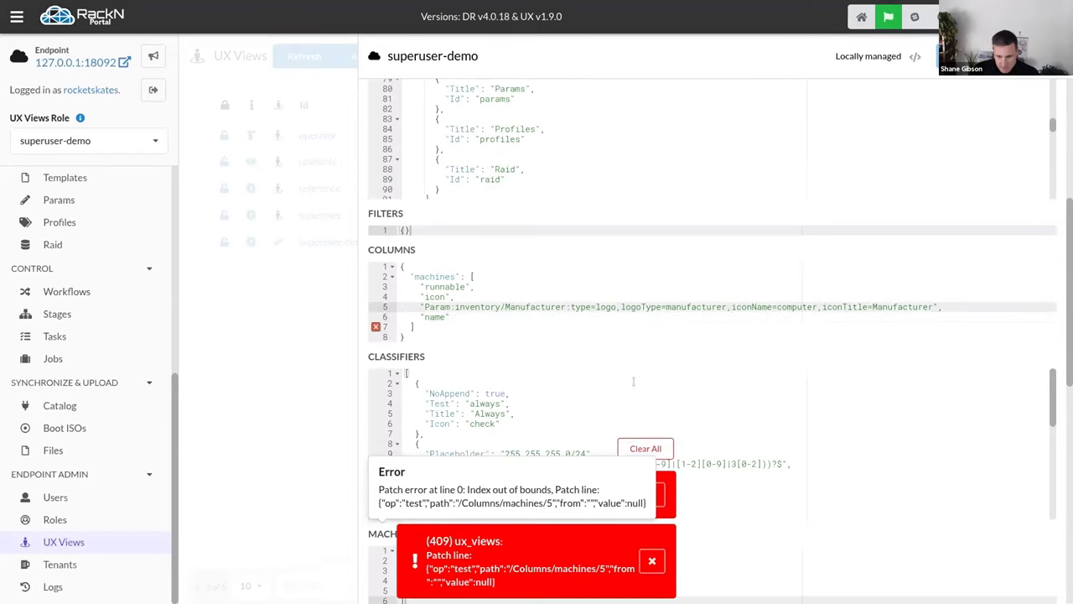
Try to save the superuser-demo view without the fakeos column and dismiss a notification
{"action": "scroll", "coordinate": [553, 402], "scroll_direction": "down", "scroll_amount": 1}
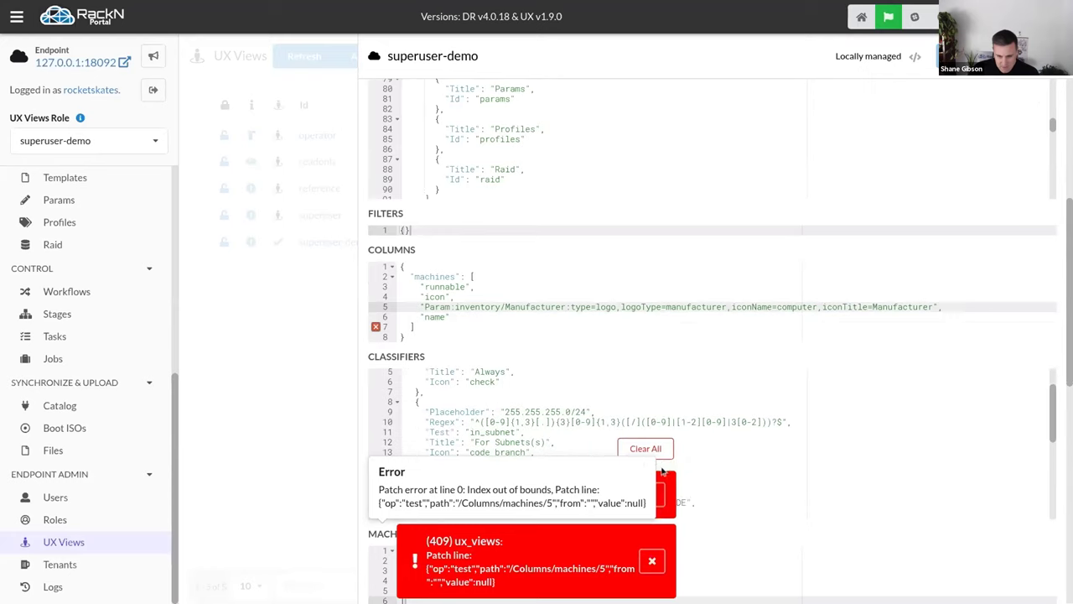
{"action": "scroll", "coordinate": [561, 508], "scroll_direction": "down", "scroll_amount": 10}
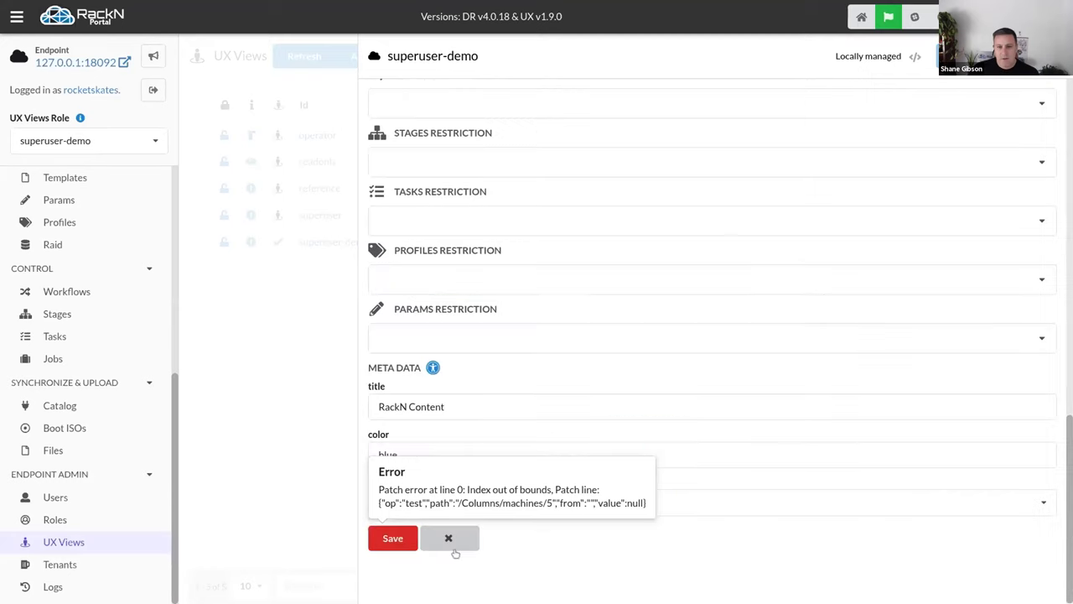
{"action": "left_click", "coordinate": [403, 538]}
{"action": "left_click", "coordinate": [651, 557]}
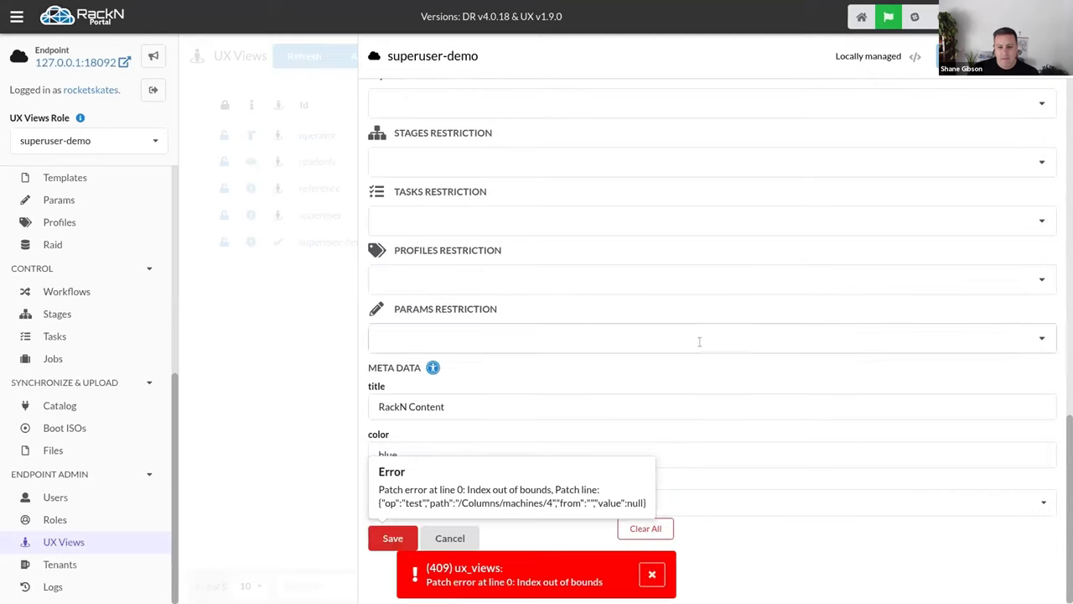
Reload the superuser-demo view to discard its unsaved edits and return to its columns section
{"action": "scroll", "coordinate": [696, 325], "scroll_direction": "up", "scroll_amount": 5}
{"action": "scroll", "coordinate": [696, 326], "scroll_direction": "up", "scroll_amount": 5}
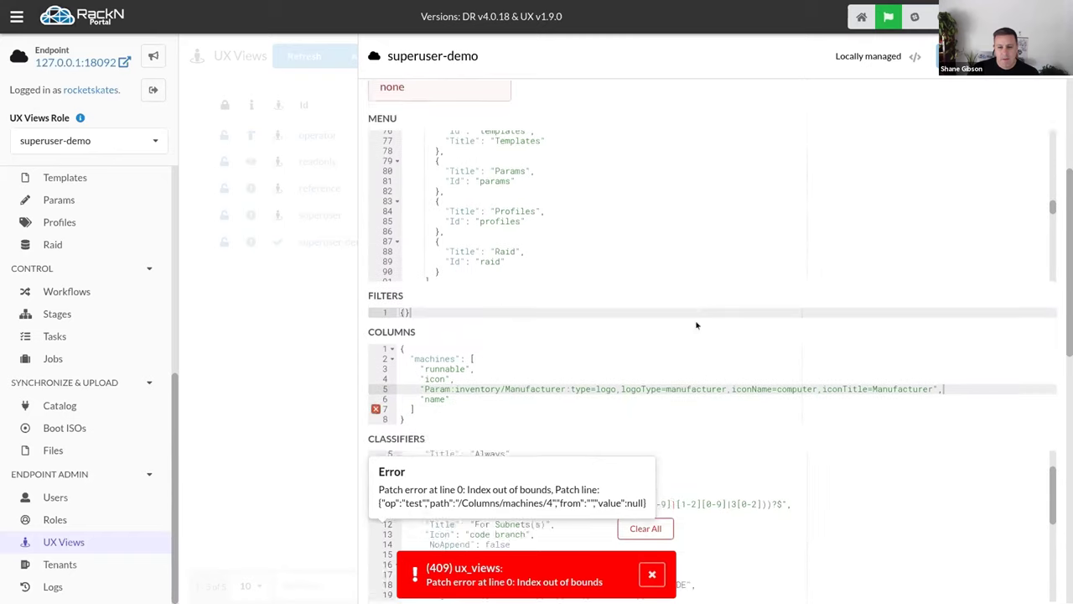
{"action": "key", "text": "ctrl+r"}
{"action": "scroll", "coordinate": [466, 396], "scroll_direction": "down", "scroll_amount": 10}
{"action": "scroll", "coordinate": [702, 175], "scroll_direction": "down", "scroll_amount": 4}
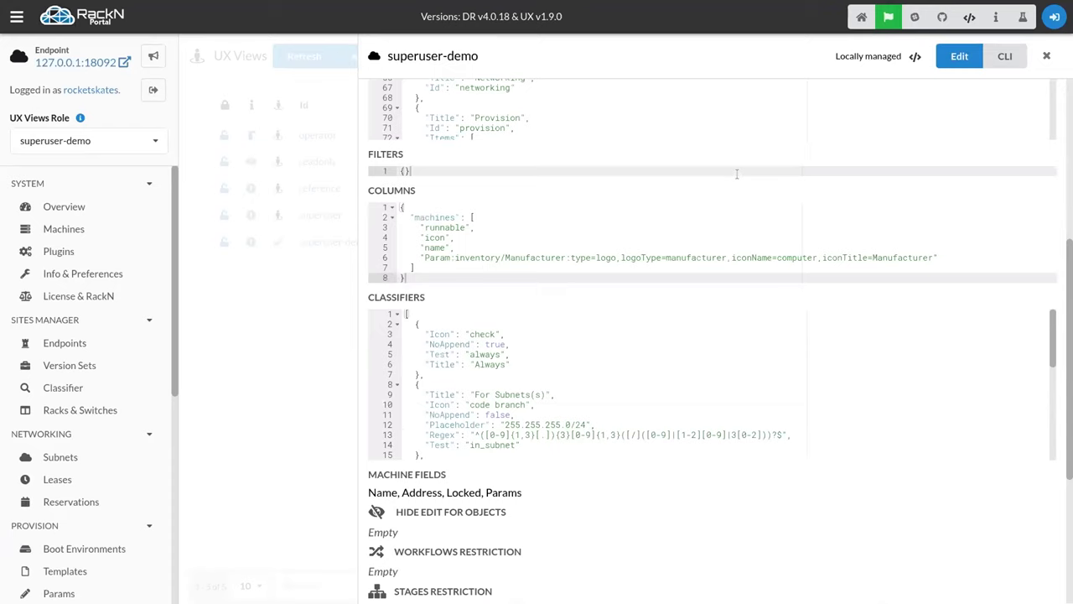
Edit the view and paste the copied fakeos logo entry as the last machine column, after the Manufacturer entry
{"action": "left_click", "coordinate": [976, 57]}
{"action": "left_click", "coordinate": [735, 262]}
{"action": "key", "text": "ctrl+v"}
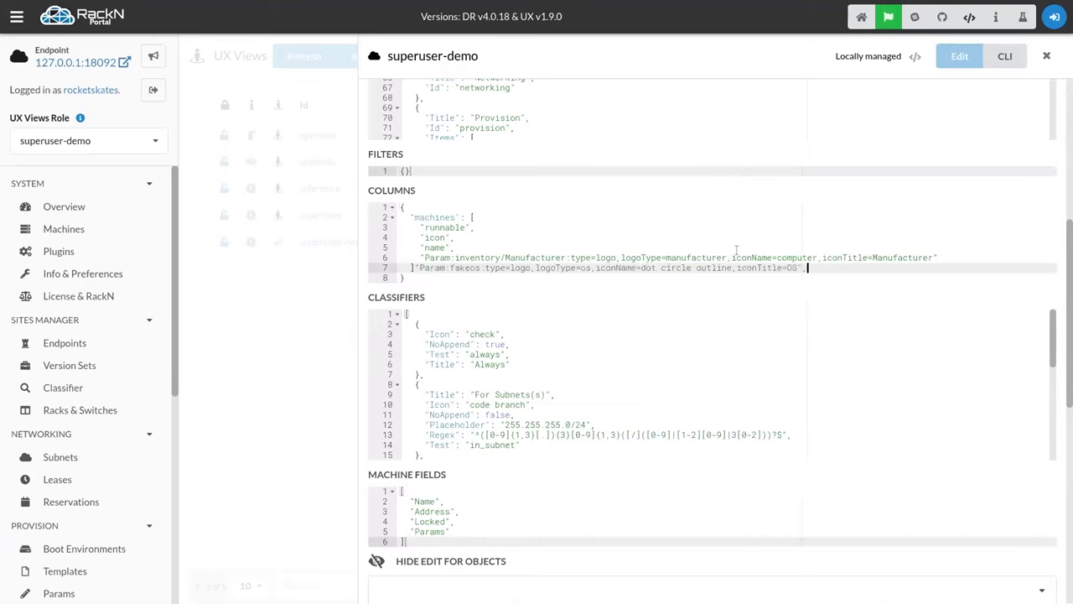
{"action": "key", "text": "ctrl+z"}
{"action": "key", "text": "ctrl+a"}
{"action": "left_click", "coordinate": [399, 237]}
{"action": "left_click", "coordinate": [938, 258]}
{"action": "type", "text": ","}
{"action": "key", "text": "Return"}
{"action": "key", "text": "ctrl+v"}
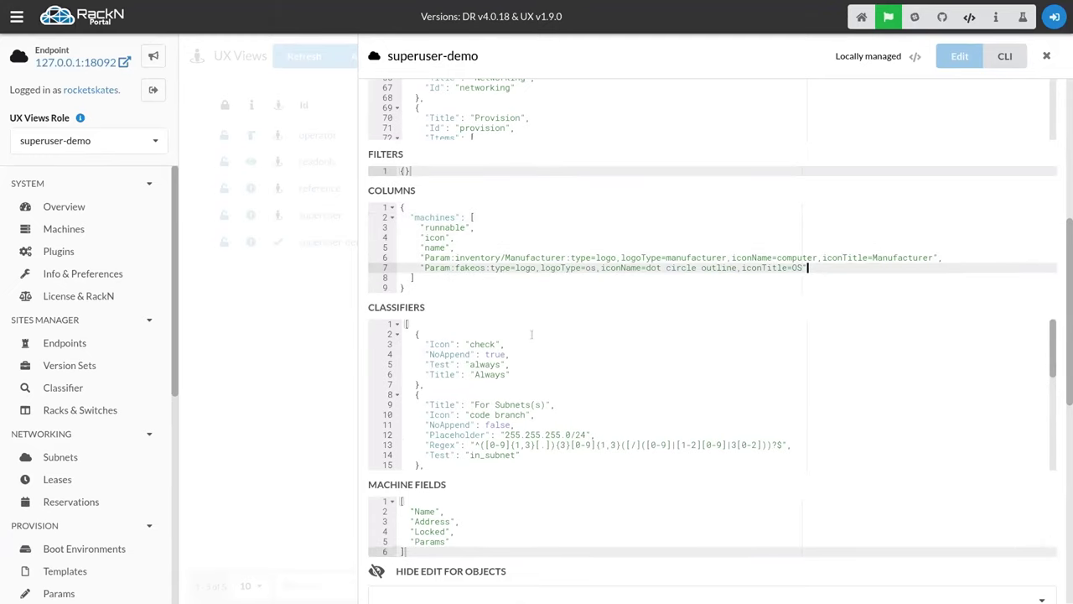
Save the superuser-demo view and open the Machines list
{"action": "scroll", "coordinate": [489, 330], "scroll_direction": "down", "scroll_amount": 5}
{"action": "scroll", "coordinate": [394, 352], "scroll_direction": "down", "scroll_amount": 10}
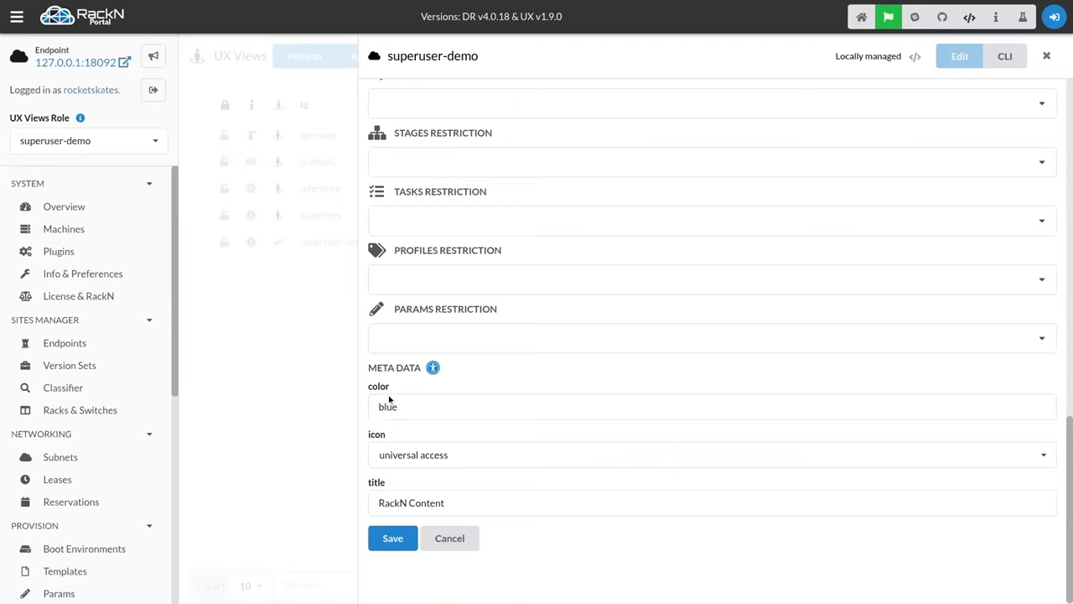
{"action": "left_click", "coordinate": [391, 536]}
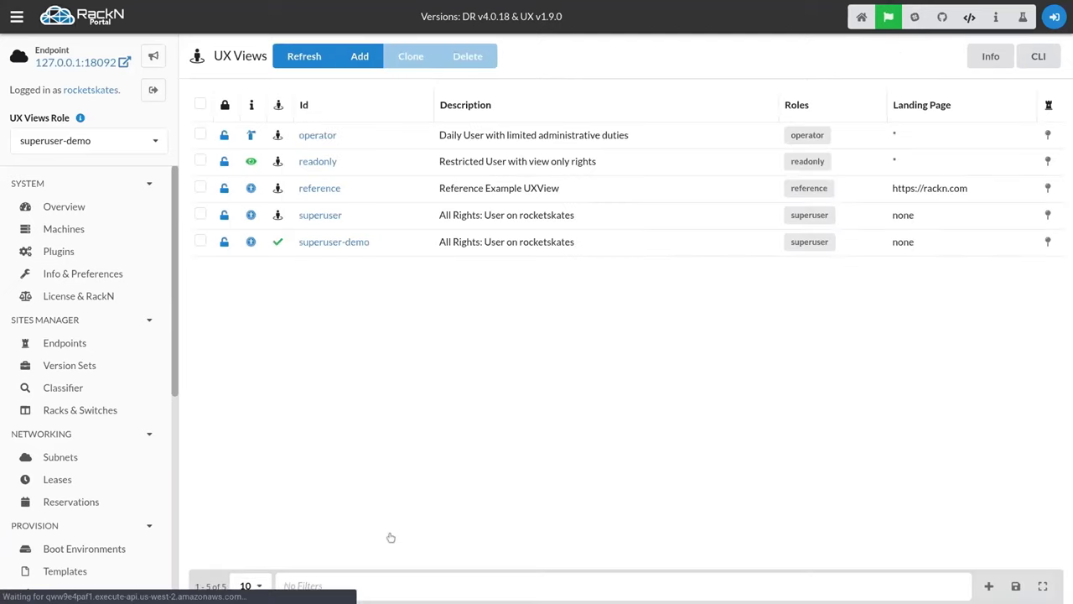
{"action": "left_click", "coordinate": [102, 230]}
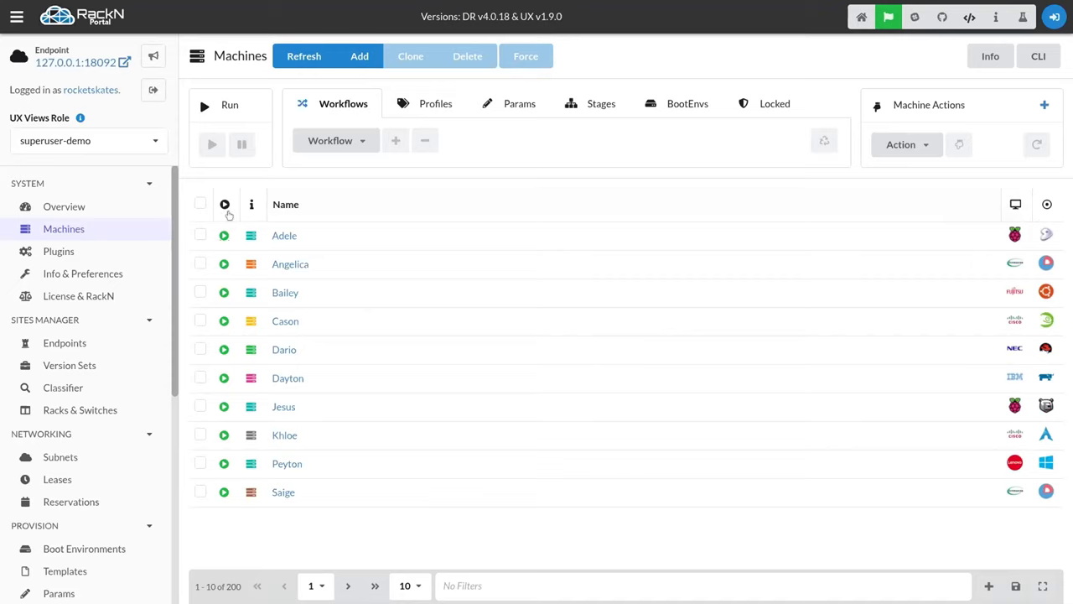
Create a machine filter on Name with the value "a.*a" and the Re operator
{"action": "left_click", "coordinate": [989, 586]}
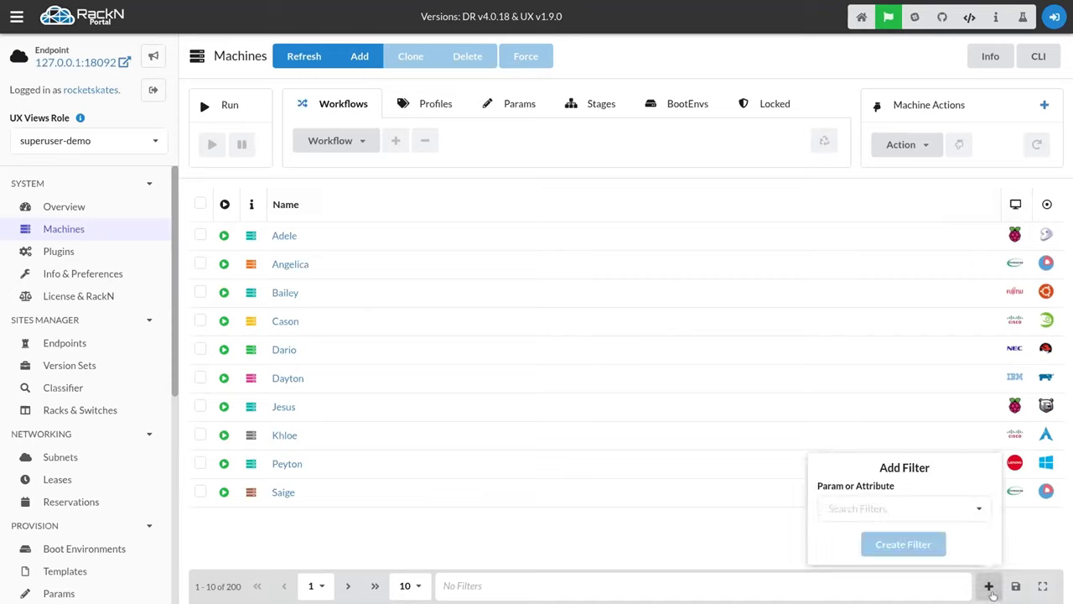
{"action": "left_click", "coordinate": [872, 503]}
{"action": "type", "text": "name"}
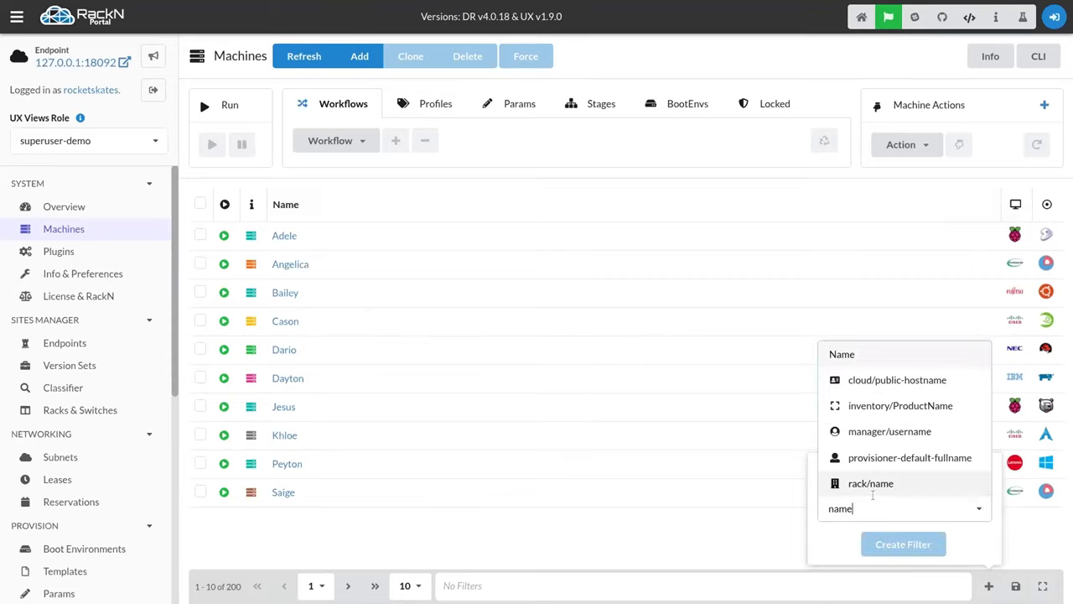
{"action": "key", "text": "Return"}
{"action": "left_click", "coordinate": [877, 508]}
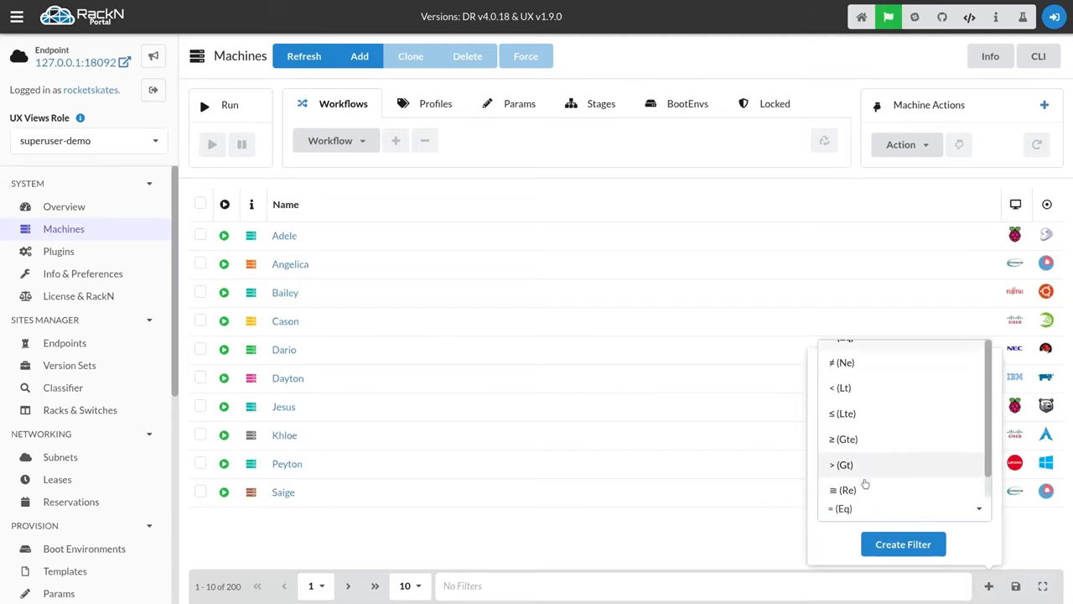
{"action": "left_click", "coordinate": [858, 484]}
{"action": "left_click", "coordinate": [867, 457]}
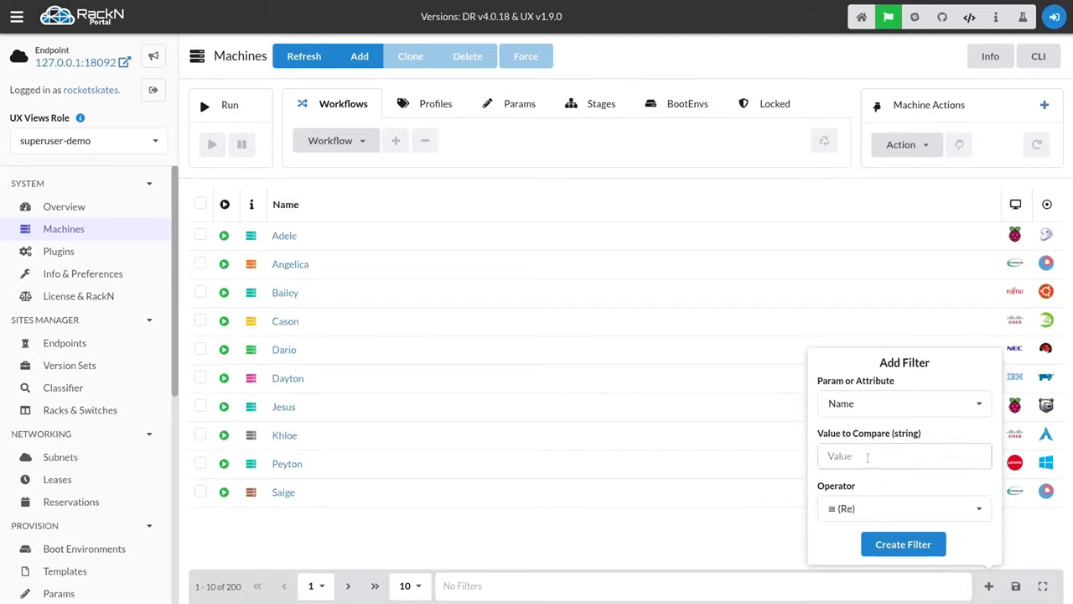
{"action": "type", "text": "a.*a"}
{"action": "key", "text": "shift+End"}
{"action": "key", "text": "End"}
{"action": "key", "text": "shift+Home"}
{"action": "key", "text": "End"}
{"action": "left_click", "coordinate": [878, 542]}
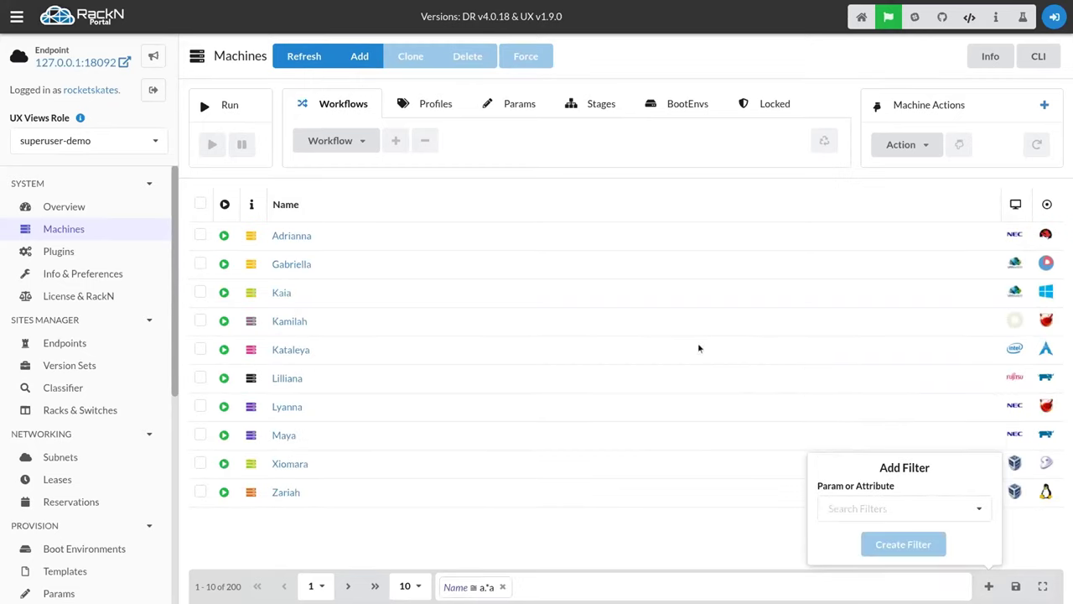
{"action": "left_click", "coordinate": [386, 530]}
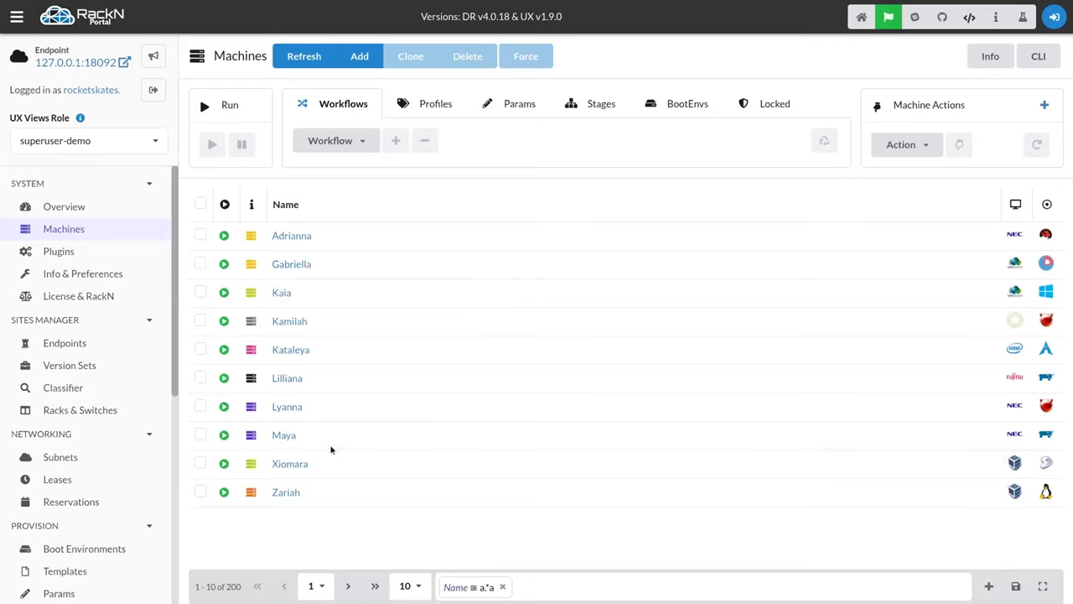
Start a second machine filter and choose fakeos as its param
{"action": "left_click", "coordinate": [988, 586]}
{"action": "triple_click", "coordinate": [885, 509]}
{"action": "type", "text": "flae"}
{"action": "key", "text": "ctrl+a"}
{"action": "type", "text": "ga"}
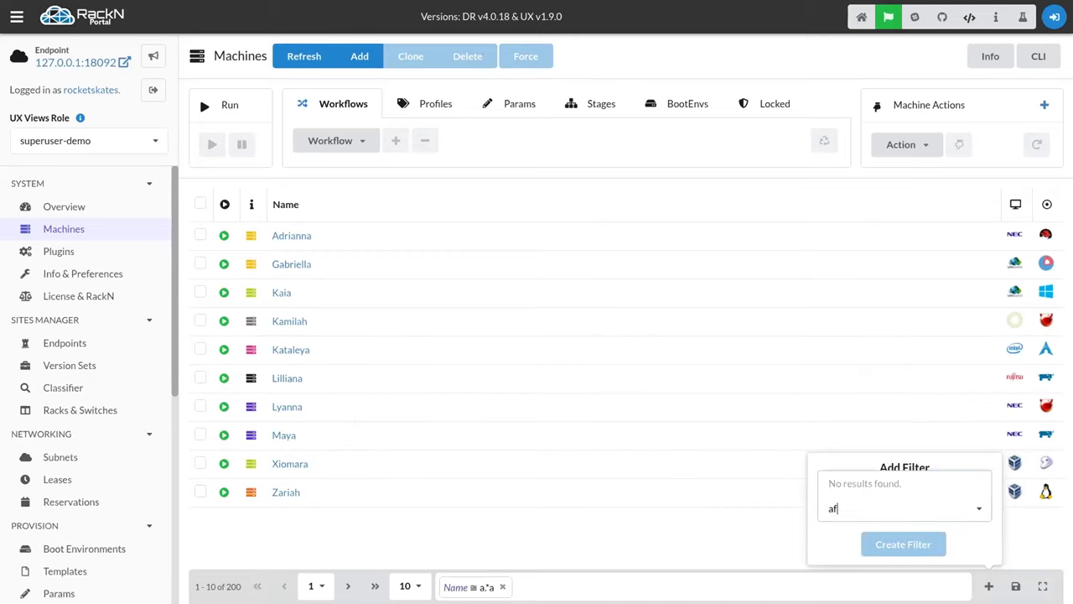
{"action": "key", "text": "BackSpace"}
{"action": "key", "text": "BackSpace"}
{"action": "type", "text": "fak"}
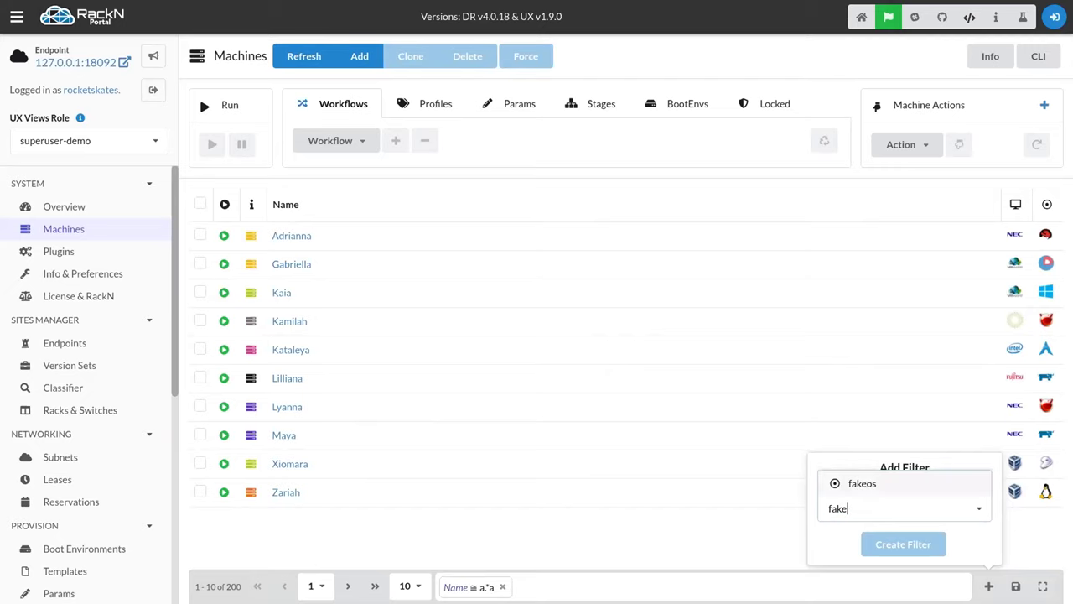
{"action": "type", "text": "e"}
{"action": "left_click", "coordinate": [862, 482]}
Try to create the fakeos filter with the Re operator and the value "nix", and dismiss the notification
{"action": "left_click", "coordinate": [883, 506]}
{"action": "left_click", "coordinate": [883, 481]}
{"action": "left_click", "coordinate": [863, 456]}
{"action": "type", "text": "nix"}
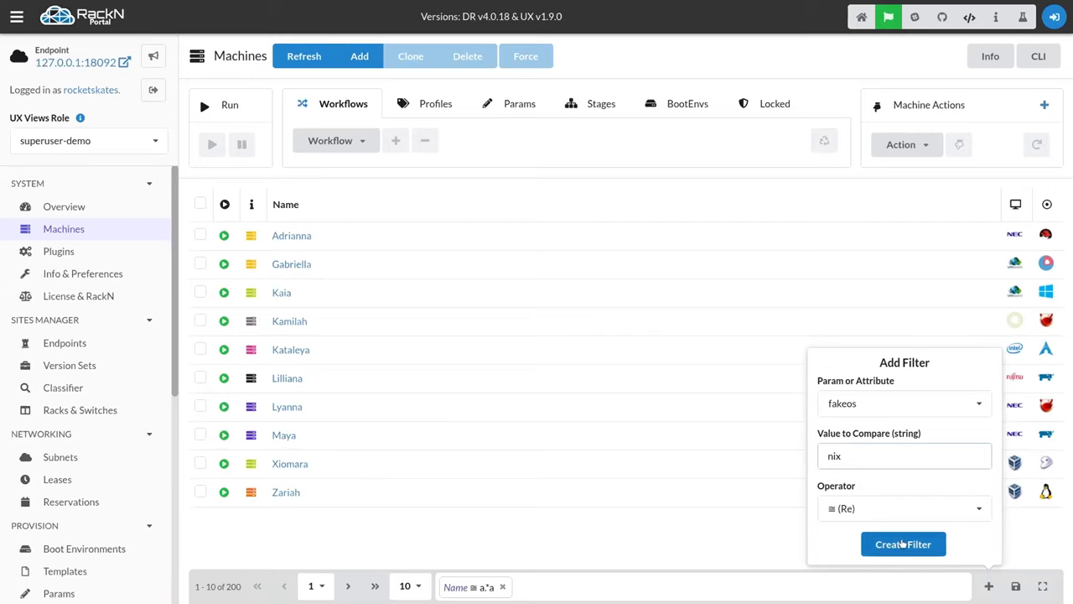
{"action": "left_click", "coordinate": [902, 543]}
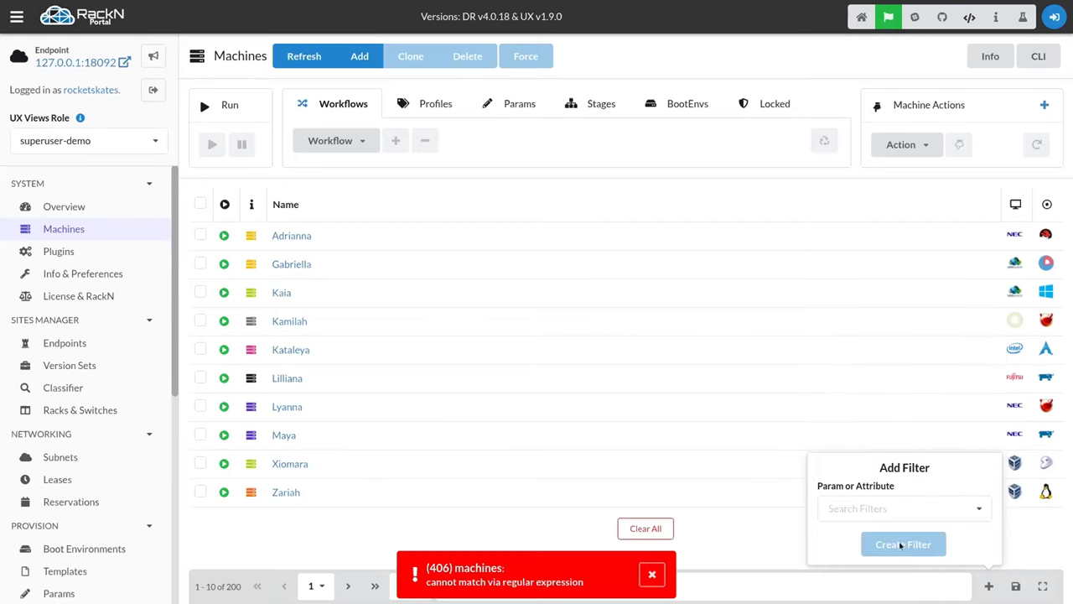
{"action": "left_click", "coordinate": [651, 573]}
{"action": "left_click", "coordinate": [578, 587]}
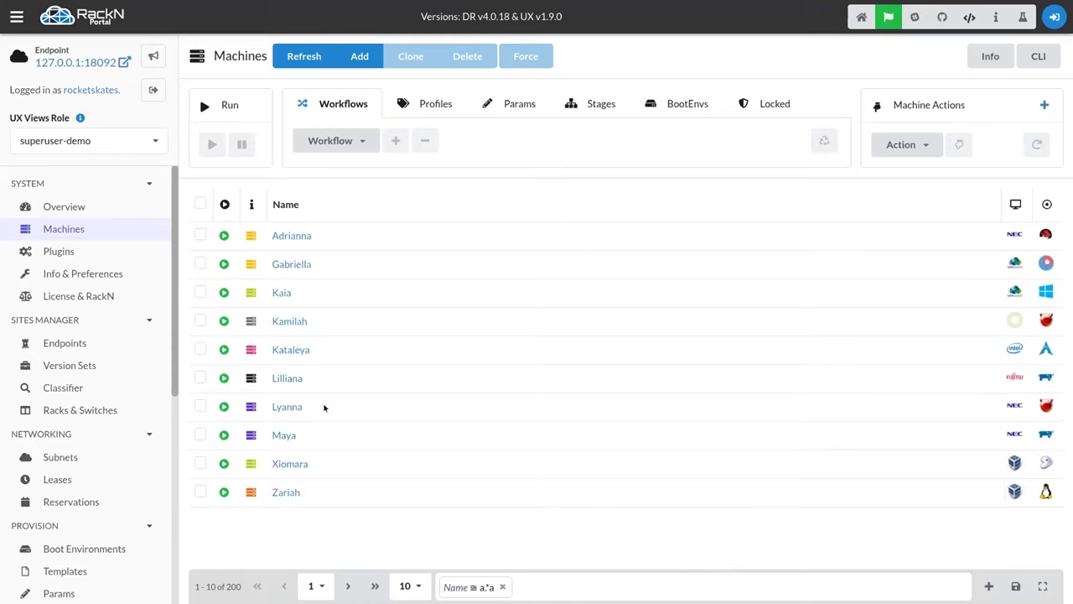
Open the superuser-demo UX view for editing at its machine columns
{"action": "scroll", "coordinate": [83, 431], "scroll_direction": "down", "scroll_amount": 5}
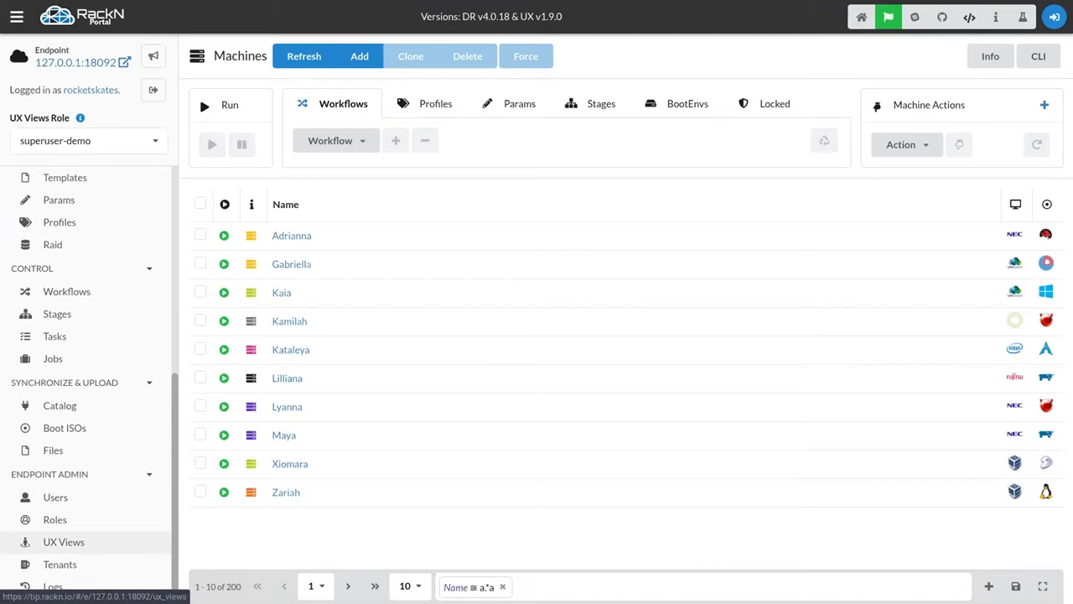
{"action": "left_click", "coordinate": [109, 549]}
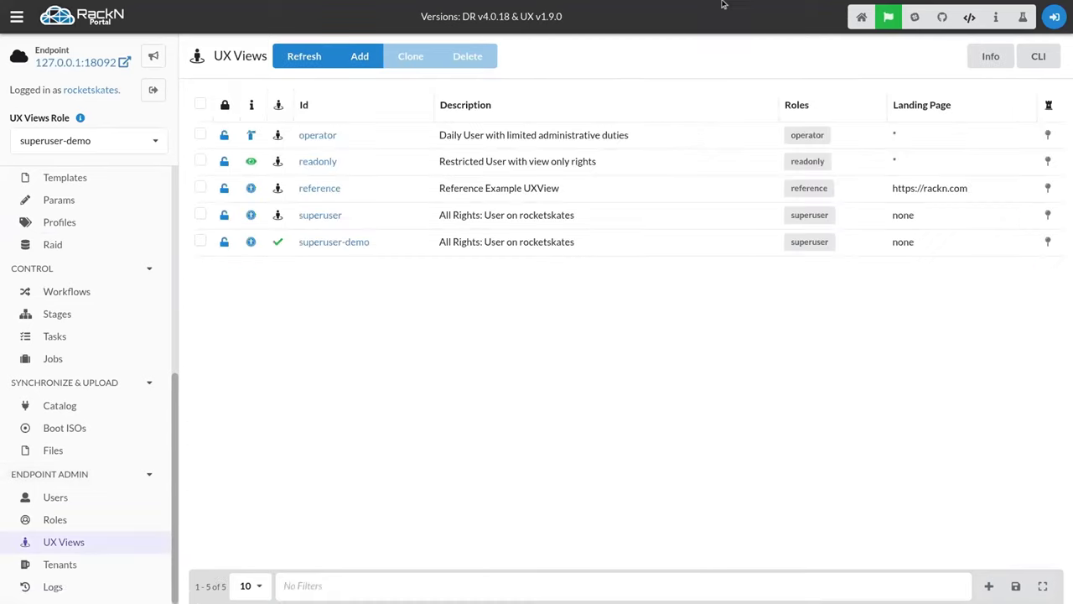
{"action": "left_click", "coordinate": [342, 243]}
{"action": "scroll", "coordinate": [598, 311], "scroll_direction": "down", "scroll_amount": 5}
{"action": "left_click", "coordinate": [581, 218]}
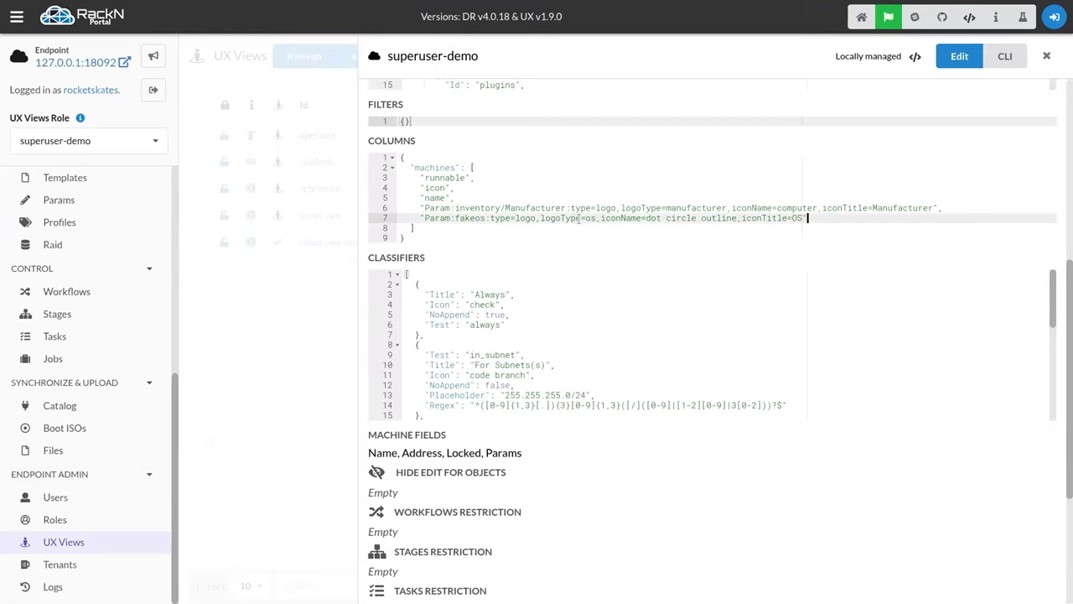
{"action": "left_click", "coordinate": [959, 56]}
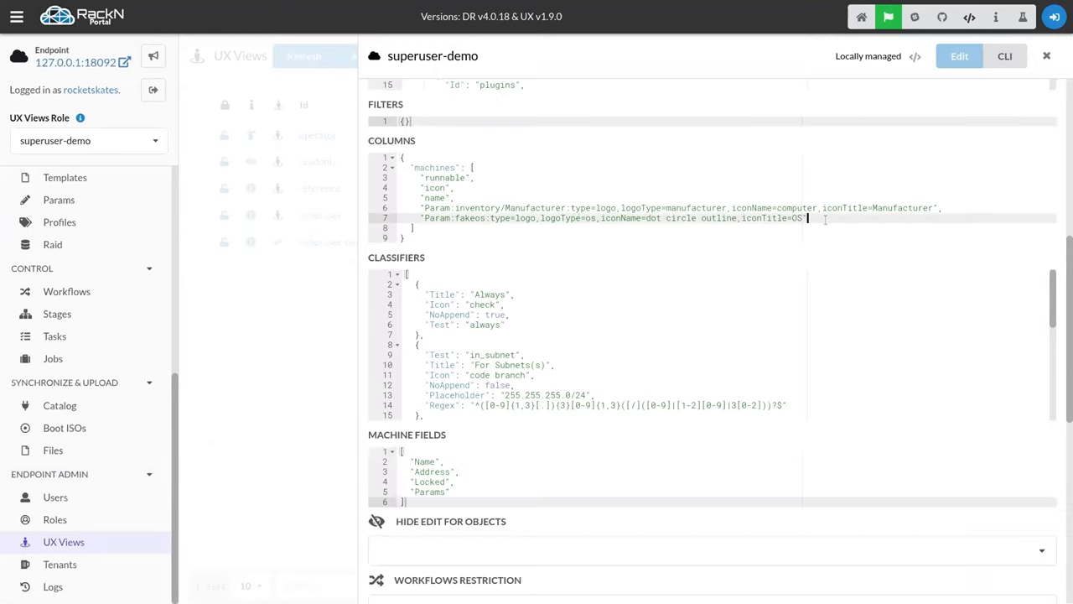
Add a machines column "Param:rs-debug-enable:type=icon,iconName=bug,iconTitle=Debug Enabled" after the fakeos entry
{"action": "key", "text": "Return"}
{"action": "type", "text": "\""}
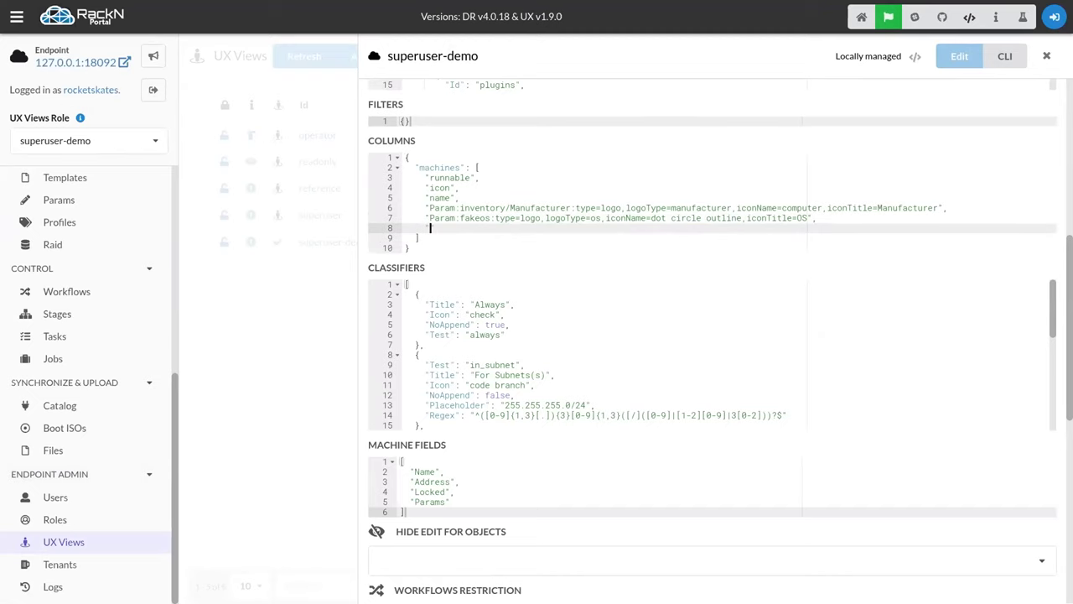
{"action": "type", "text": "Param:rs-debug-enable:type=icon,"}
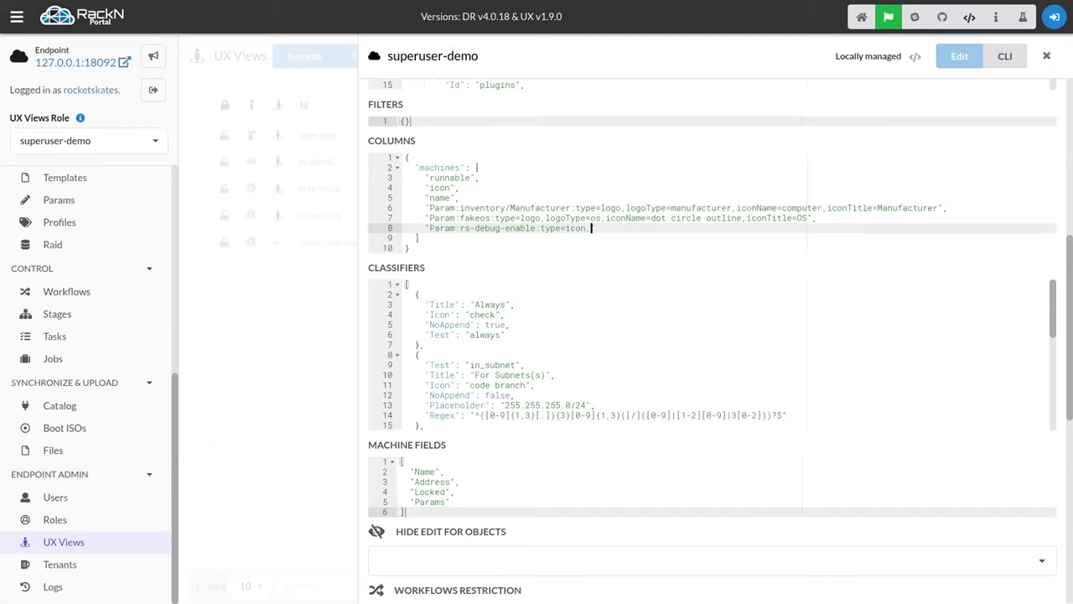
{"action": "type", "text": "iconName="}
{"action": "type", "text": "bug,"}
{"action": "type", "text": "iconTit"}
{"action": "type", "text": "leD"}
{"action": "type", "text": "Debug Enbaled,"}
{"action": "key", "text": "BackSpace"}
{"action": "key", "text": "BackSpace"}
{"action": "key", "text": "BackSpace"}
{"action": "key", "text": "BackSpace"}
{"action": "key", "text": "BackSpace"}
{"action": "key", "text": "BackSpace"}
{"action": "type", "text": "abled"}
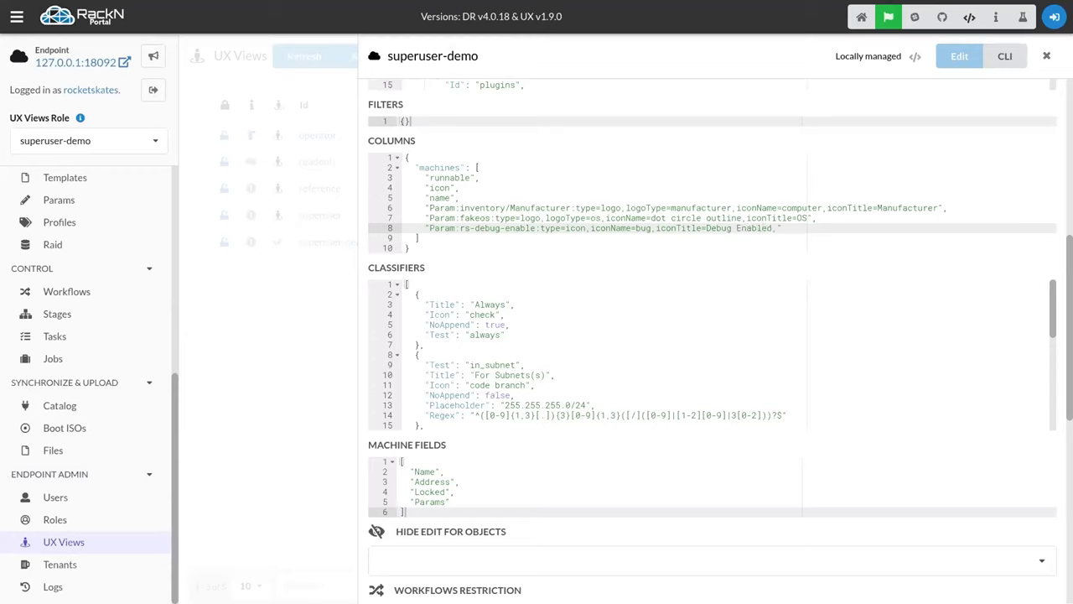
Append "iconMap=true@check" to the rs-debug-enable column definition
{"action": "type", "text": ",iconMal"}
{"action": "type", "text": "p"}
{"action": "type", "text": "icon"}
{"action": "key", "text": "BackSpace"}
{"action": "key", "text": "BackSpace"}
{"action": "key", "text": "BackSpace"}
{"action": "key", "text": "BackSpace"}
{"action": "type", "text": "true"}
{"action": "type", "text": "@check"}
{"action": "type", "text": ":"}
{"action": "type", "text": "*"}
{"action": "type", "text": "@times"}
{"action": "key", "text": "BackSpace"}
{"action": "key", "text": "BackSpace"}
{"action": "key", "text": "BackSpace"}
{"action": "key", "text": "BackSpace"}
{"action": "key", "text": "BackSpace"}
{"action": "key", "text": "BackSpace"}
{"action": "key", "text": "BackSpace"}
{"action": "key", "text": "BackSpace"}
Save the superuser-demo UX view and open the machines list
{"action": "scroll", "coordinate": [649, 277], "scroll_direction": "down", "scroll_amount": 5}
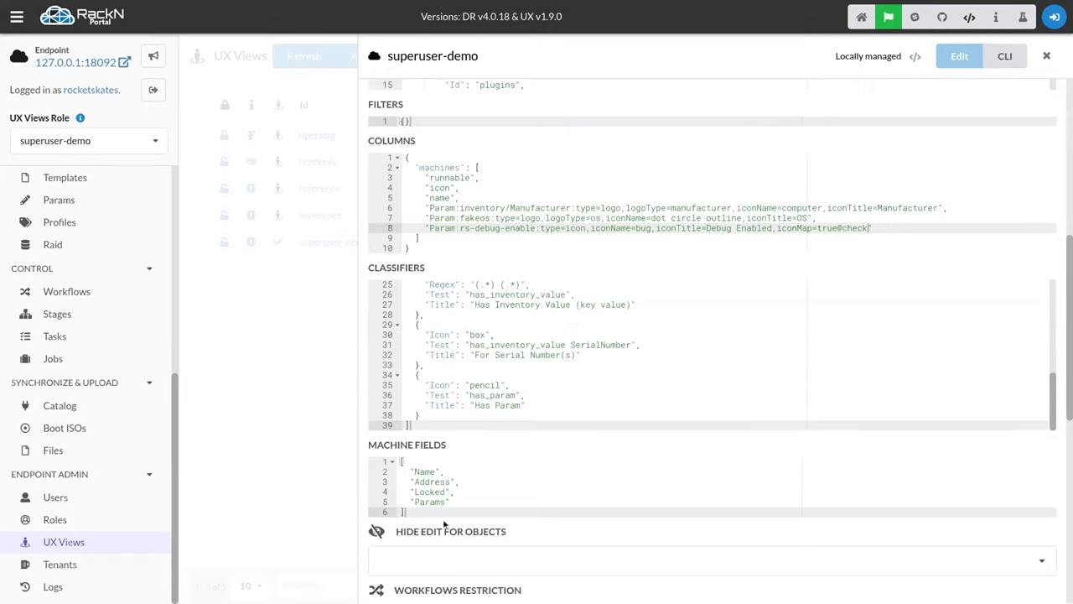
{"action": "scroll", "coordinate": [444, 524], "scroll_direction": "down", "scroll_amount": 10}
{"action": "left_click", "coordinate": [403, 538]}
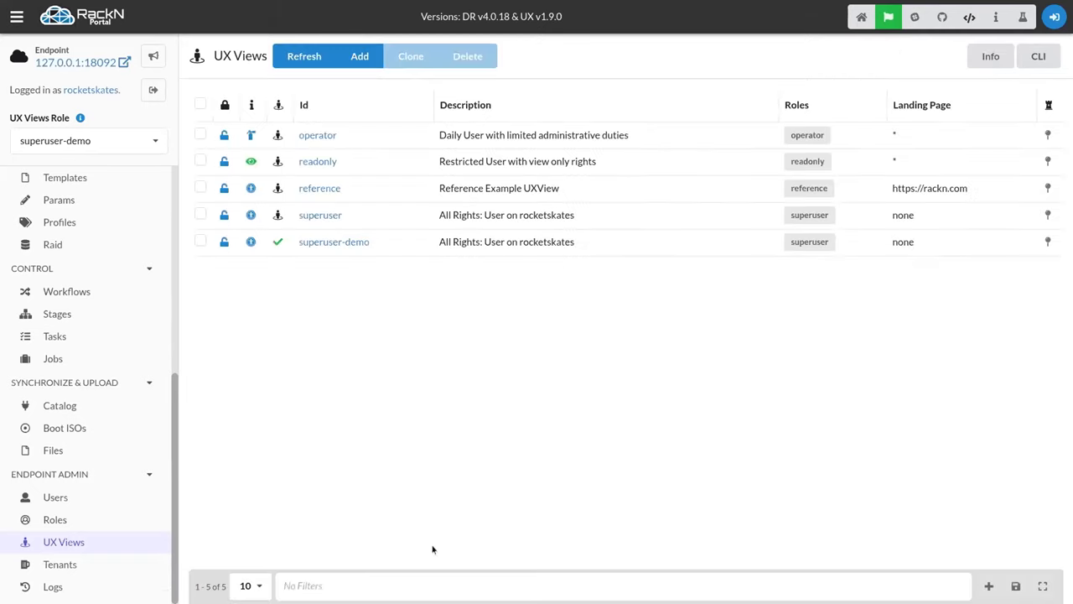
{"action": "left_click", "coordinate": [69, 219]}
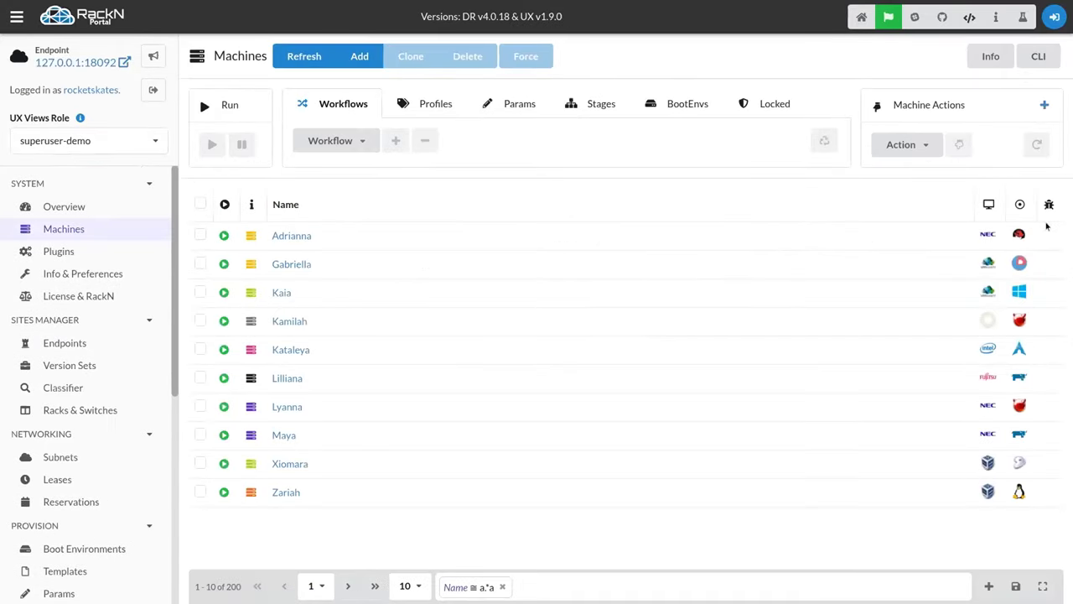
Set the machines list to show 200 entries per page and look through the filtered machines
{"action": "left_click", "coordinate": [411, 586]}
{"action": "left_click", "coordinate": [406, 559]}
{"action": "scroll", "coordinate": [262, 291], "scroll_direction": "down", "scroll_amount": 6}
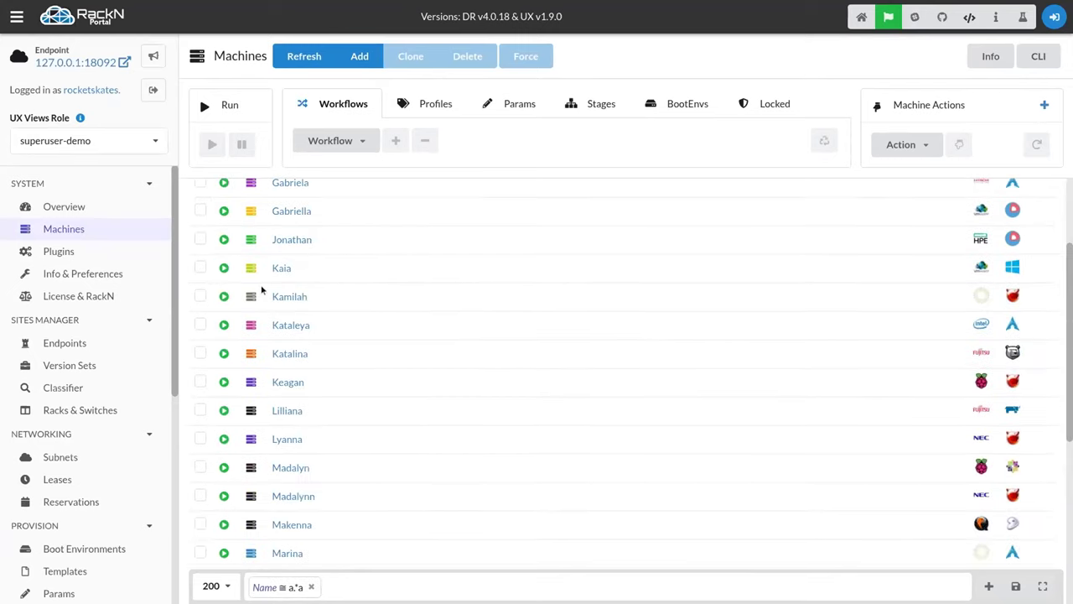
{"action": "scroll", "coordinate": [262, 290], "scroll_direction": "up", "scroll_amount": 6}
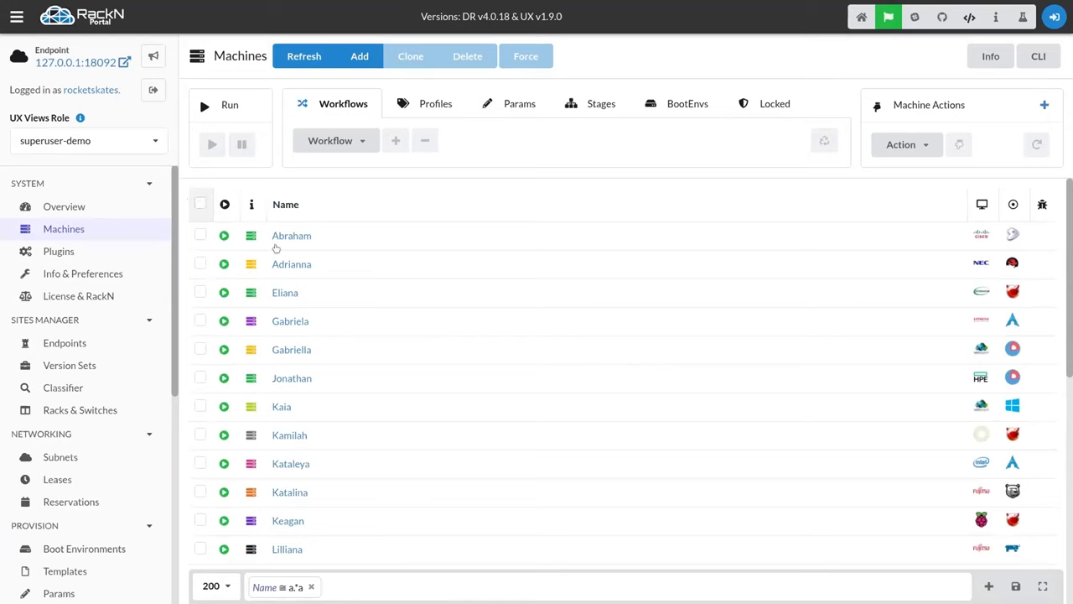
Enable debug on all machines matching the Name filter, check the debug column, and clear the selection
{"action": "left_click", "coordinate": [194, 201]}
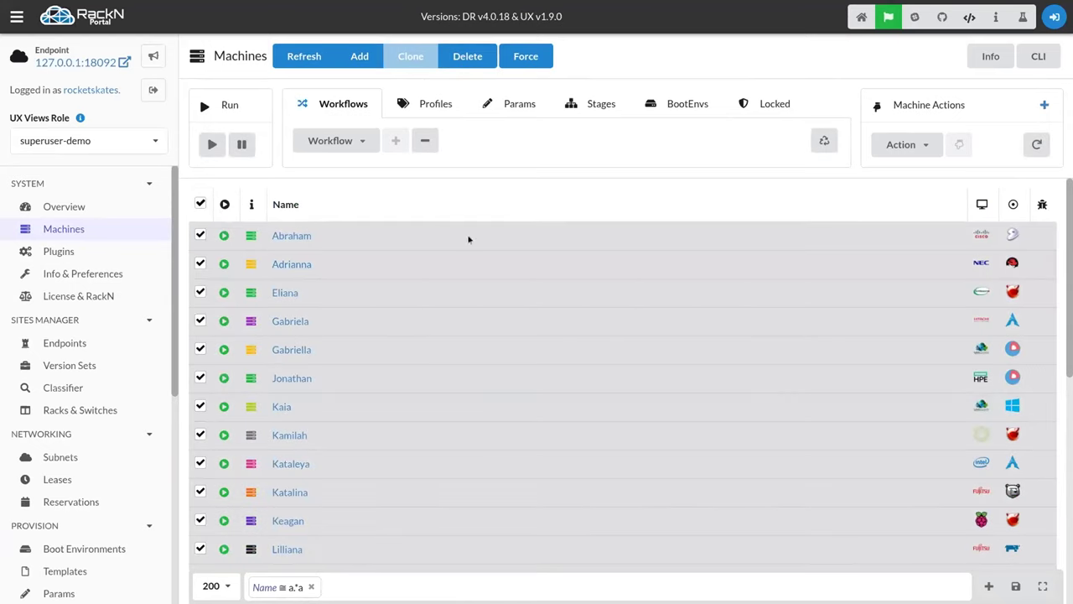
{"action": "left_click", "coordinate": [449, 103]}
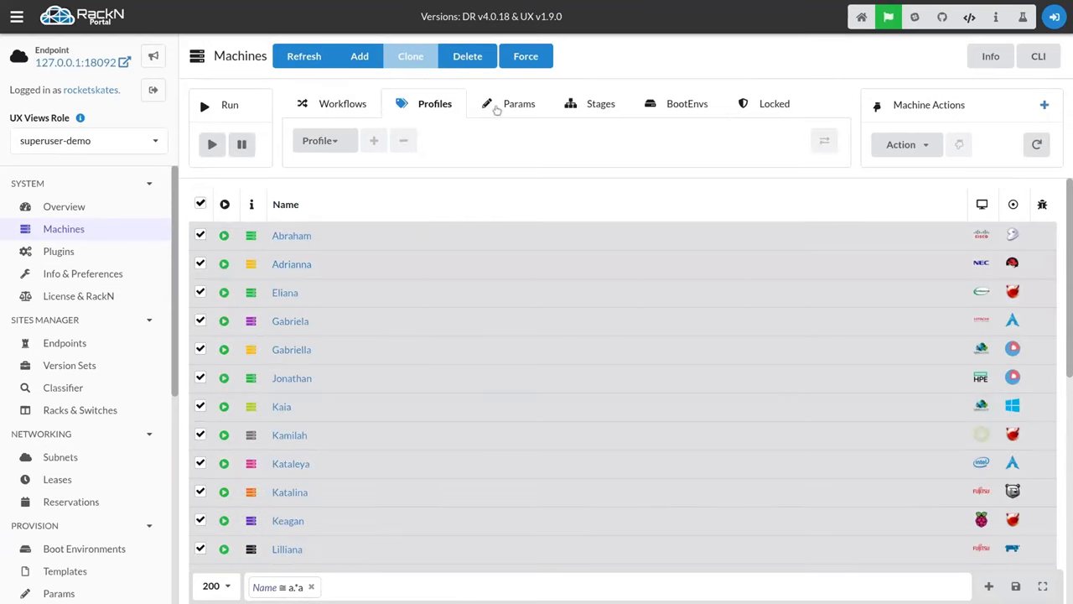
{"action": "left_click", "coordinate": [496, 106]}
{"action": "left_click", "coordinate": [821, 143]}
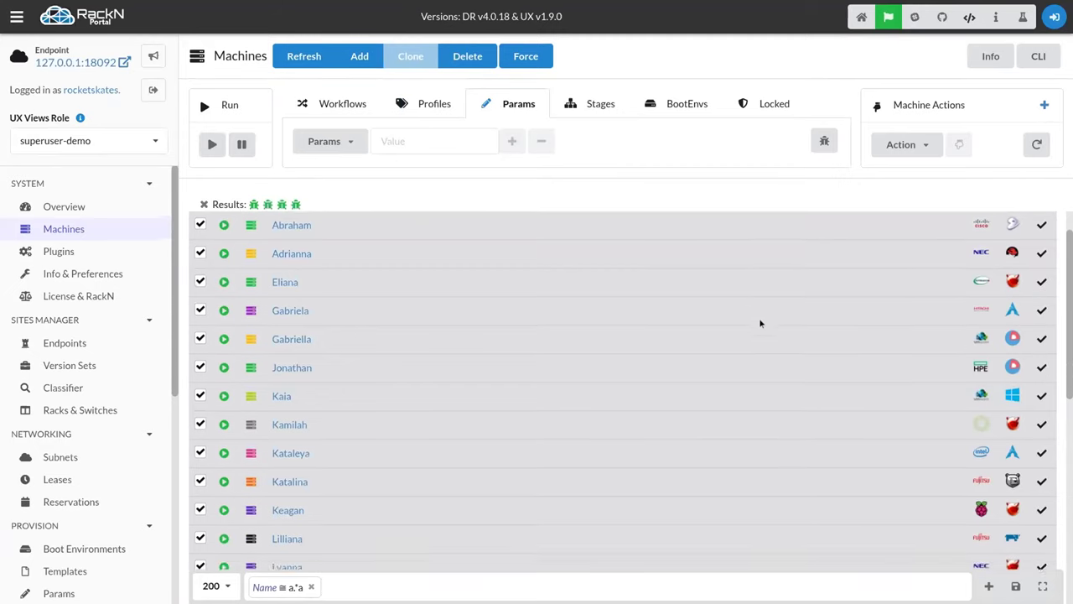
{"action": "scroll", "coordinate": [760, 323], "scroll_direction": "down", "scroll_amount": 10}
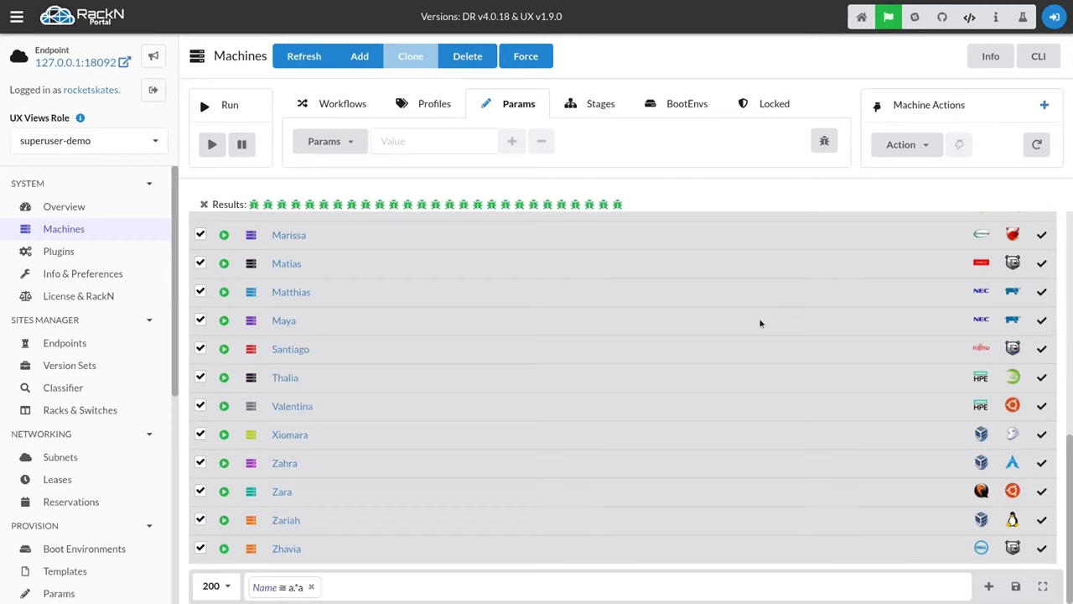
{"action": "scroll", "coordinate": [760, 323], "scroll_direction": "up", "scroll_amount": 10}
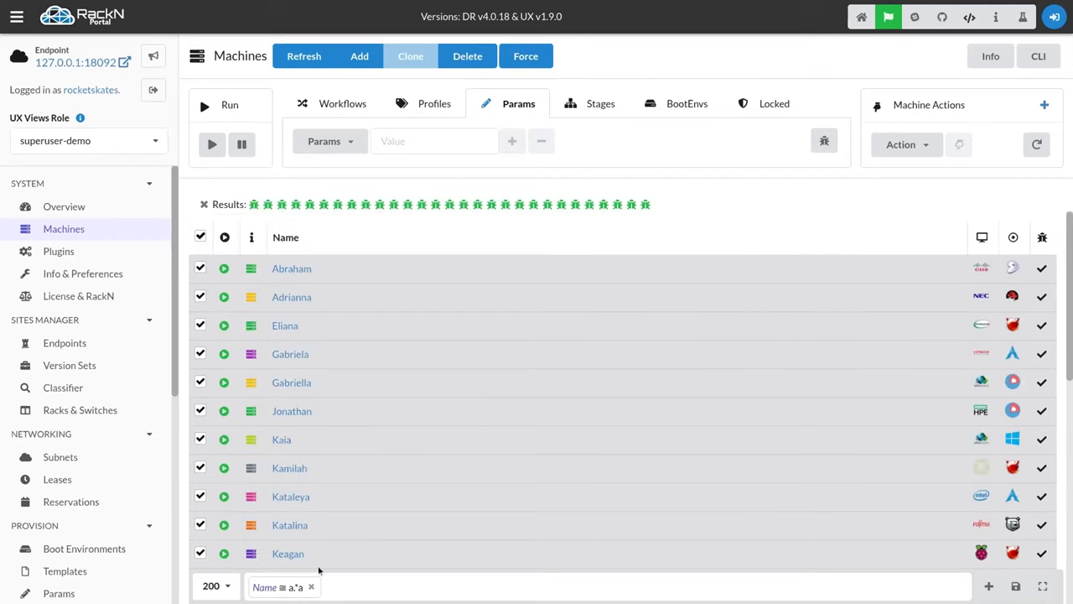
{"action": "left_click", "coordinate": [200, 238]}
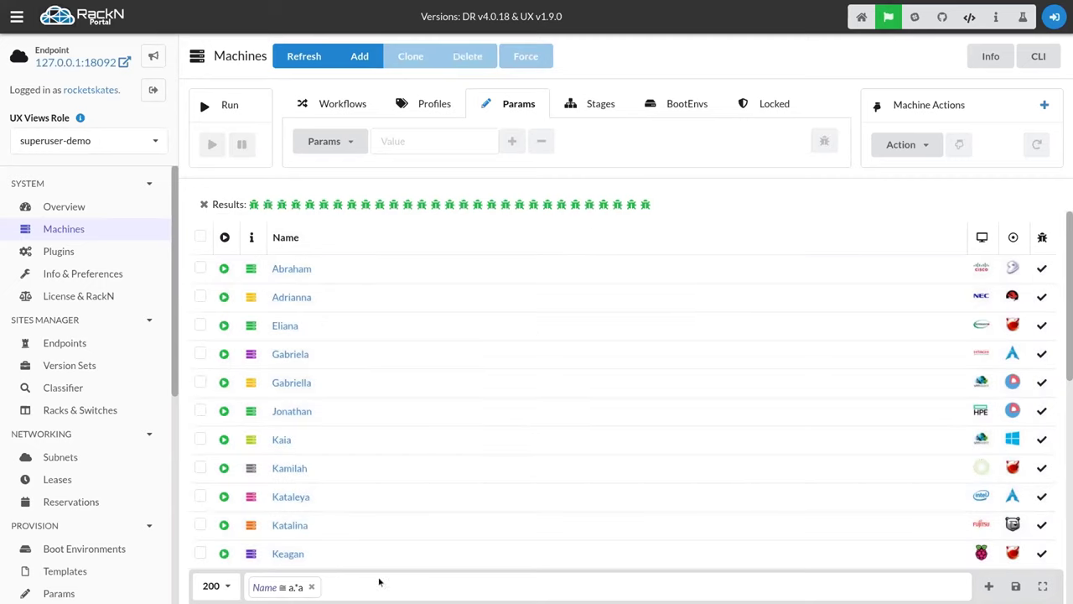
Remove the Name filter and look through the full machines list for debug check marks
{"action": "left_click", "coordinate": [311, 586]}
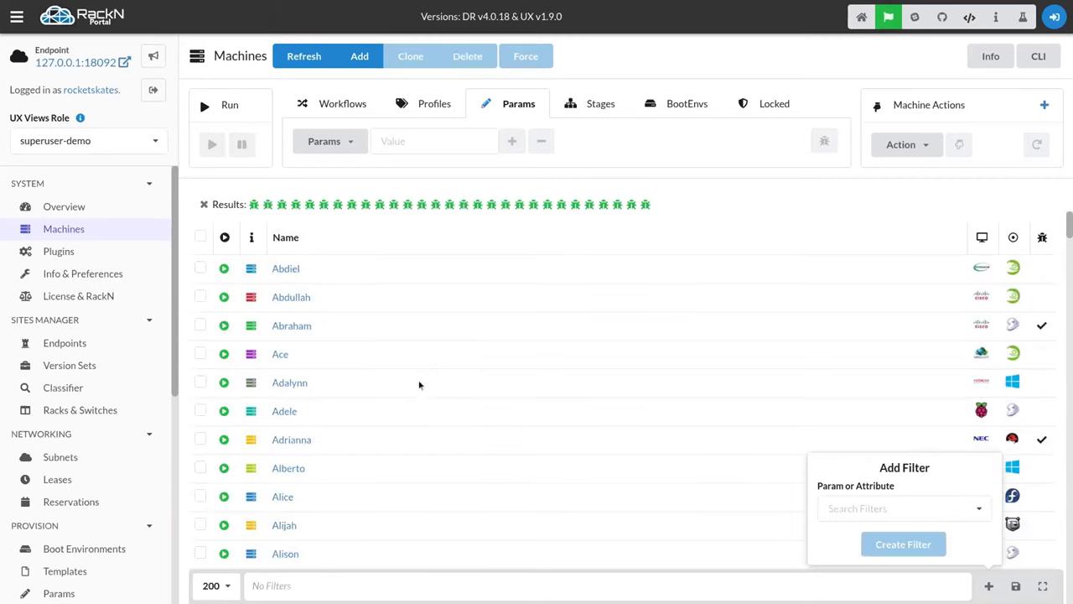
{"action": "left_click", "coordinate": [712, 440]}
{"action": "scroll", "coordinate": [821, 404], "scroll_direction": "down", "scroll_amount": 7}
{"action": "scroll", "coordinate": [1029, 371], "scroll_direction": "up", "scroll_amount": 8}
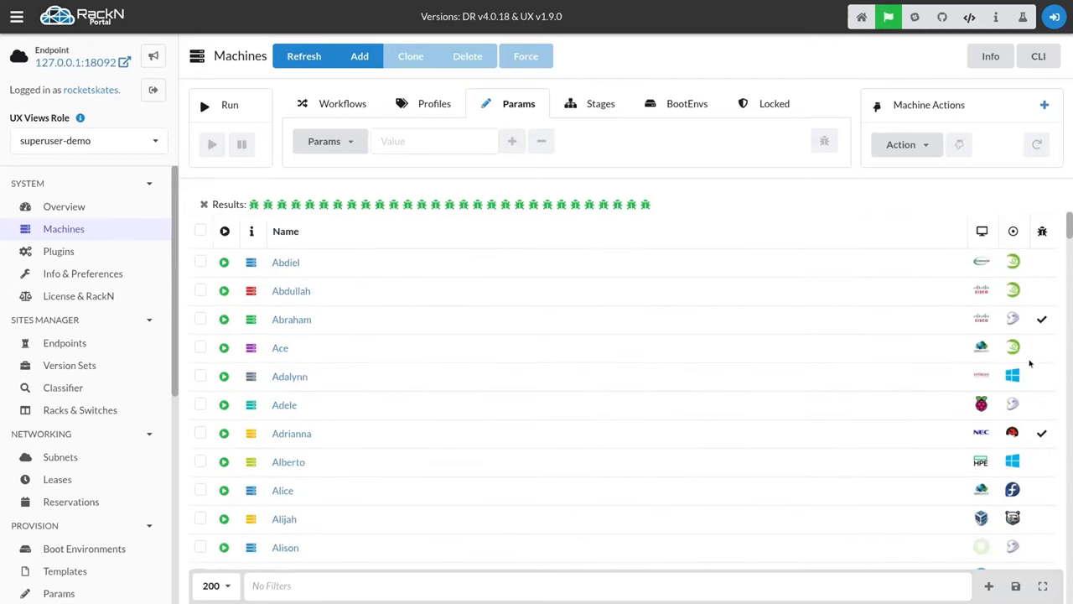
{"action": "scroll", "coordinate": [1029, 362], "scroll_direction": "down", "scroll_amount": 15}
{"action": "scroll", "coordinate": [1029, 362], "scroll_direction": "down", "scroll_amount": 15}
{"action": "scroll", "coordinate": [1030, 362], "scroll_direction": "down", "scroll_amount": 15}
{"action": "scroll", "coordinate": [1031, 352], "scroll_direction": "up", "scroll_amount": 20}
{"action": "scroll", "coordinate": [1035, 307], "scroll_direction": "up", "scroll_amount": 8}
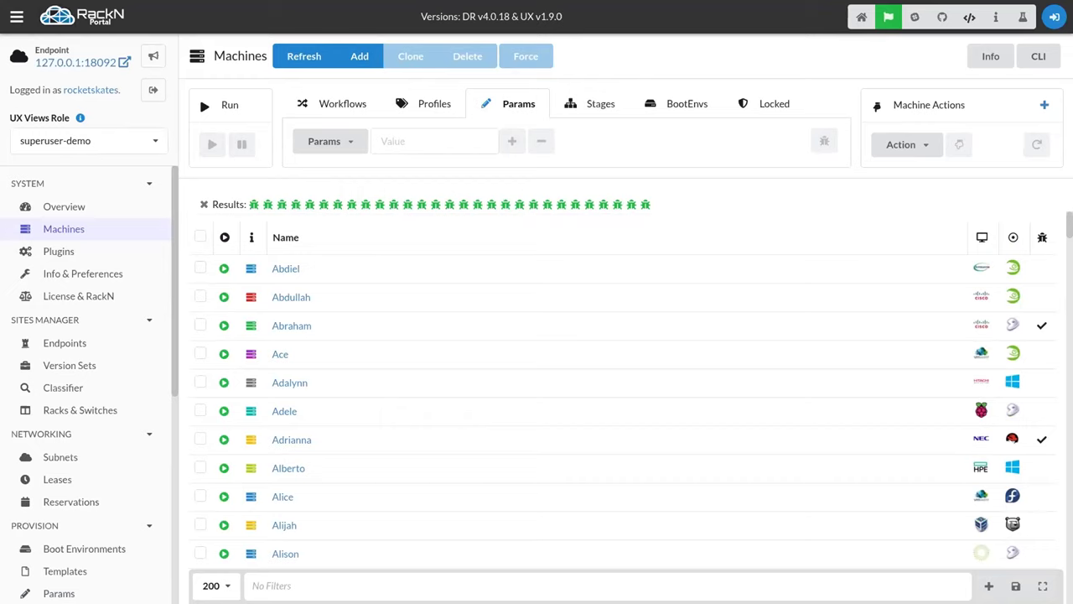
Sort the machines list by name in descending and then ascending order, and dismiss the action results
{"action": "left_click", "coordinate": [296, 237]}
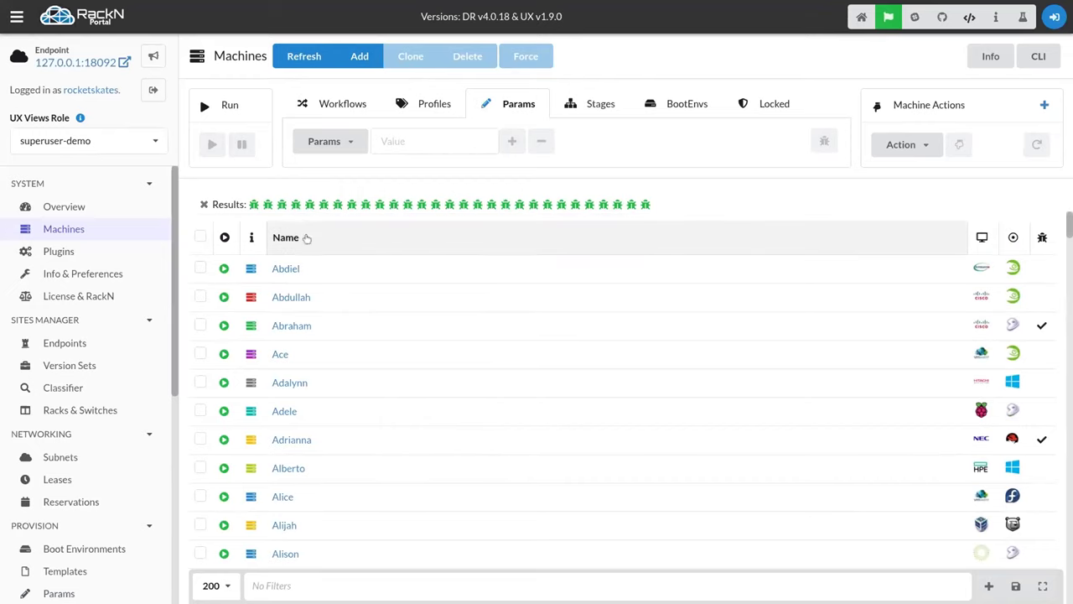
{"action": "left_click", "coordinate": [1024, 237]}
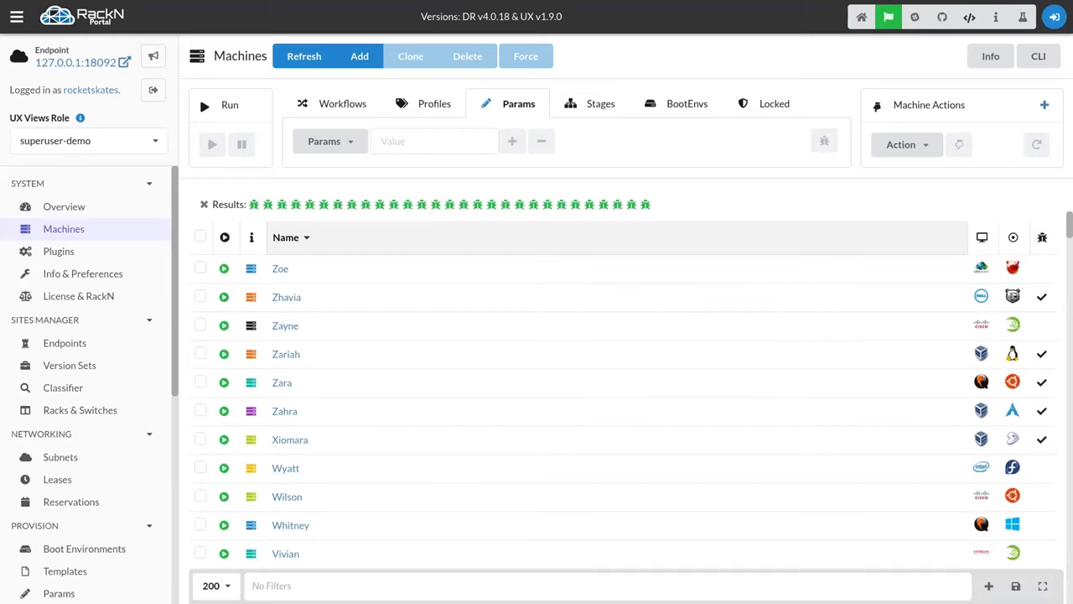
{"action": "left_click", "coordinate": [204, 205]}
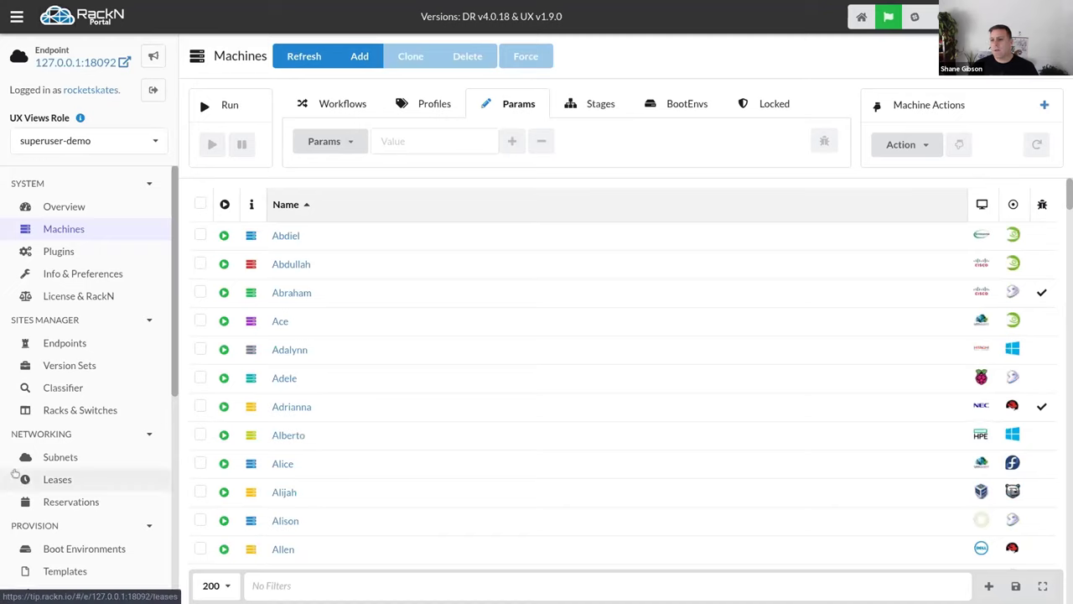
Open the UX views list and examine the role assigned to the superuser-demo view
{"action": "scroll", "coordinate": [16, 473], "scroll_direction": "down", "scroll_amount": 5}
{"action": "scroll", "coordinate": [84, 541], "scroll_direction": "down", "scroll_amount": 1}
{"action": "left_click", "coordinate": [93, 543]}
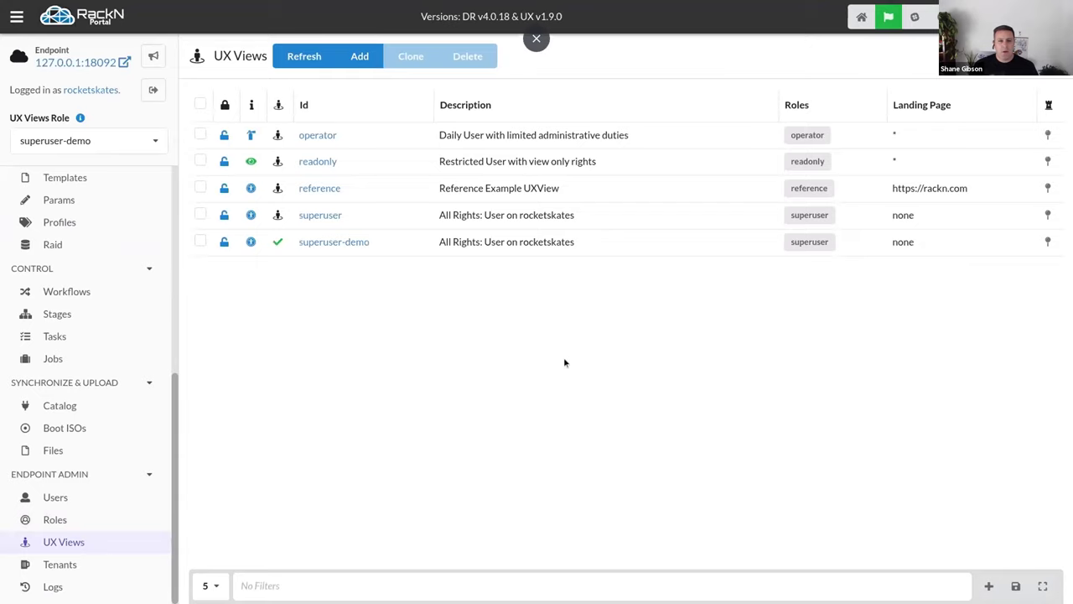
{"action": "left_click", "coordinate": [109, 141]}
{"action": "left_click", "coordinate": [140, 167]}
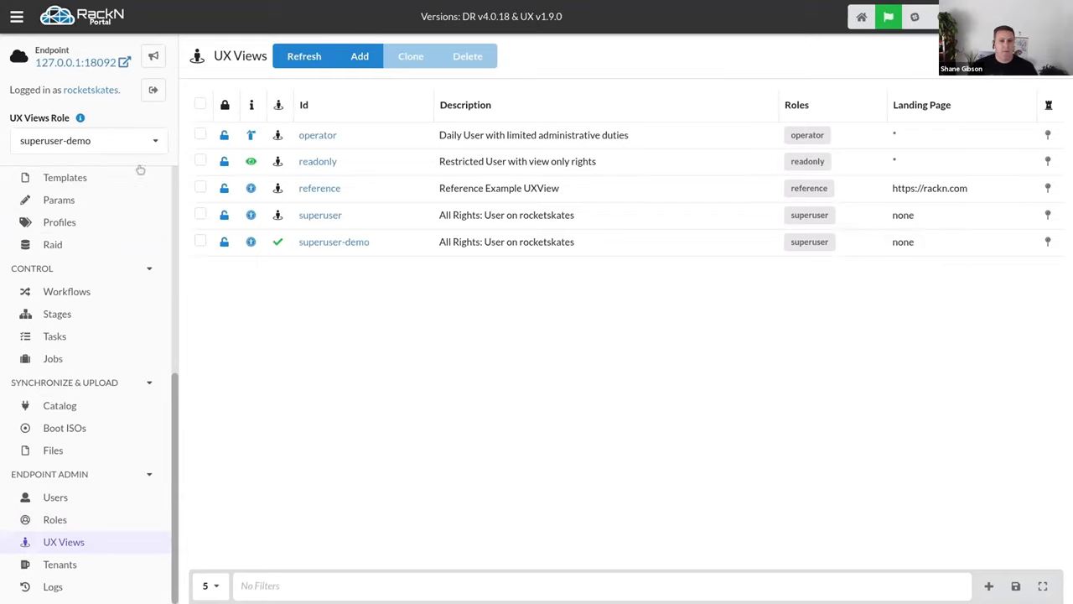
{"action": "scroll", "coordinate": [154, 254], "scroll_direction": "up", "scroll_amount": 5}
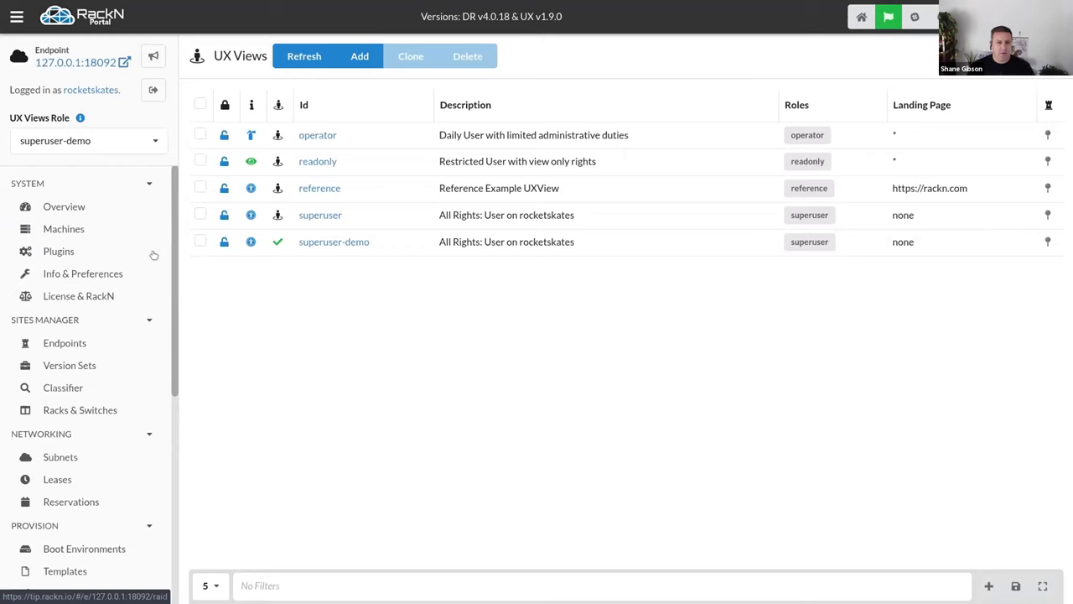
{"action": "scroll", "coordinate": [153, 254], "scroll_direction": "down", "scroll_amount": 3}
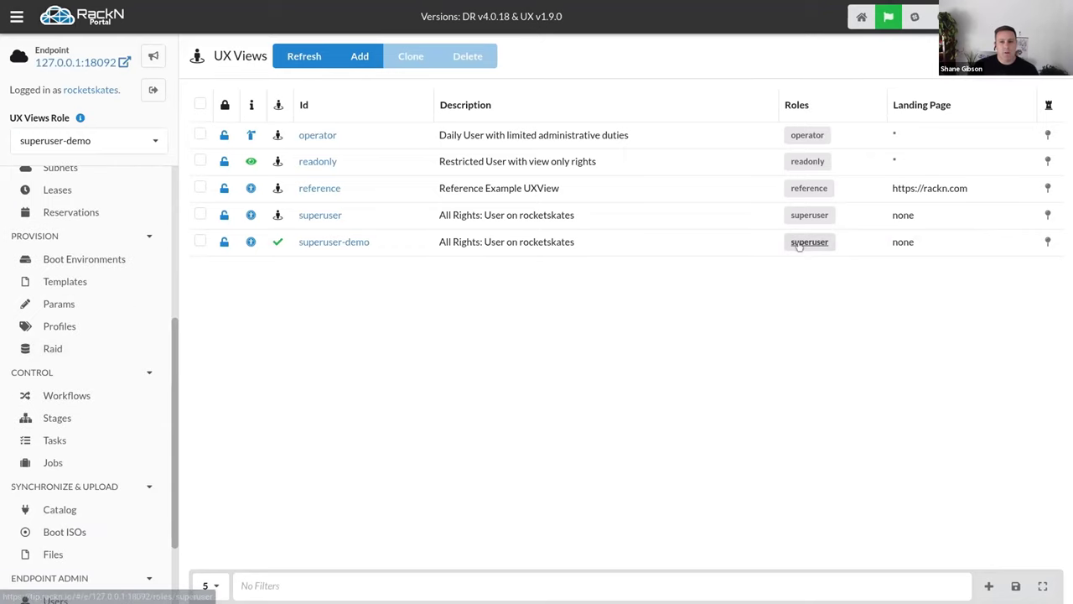
{"action": "scroll", "coordinate": [126, 209], "scroll_direction": "up", "scroll_amount": 3}
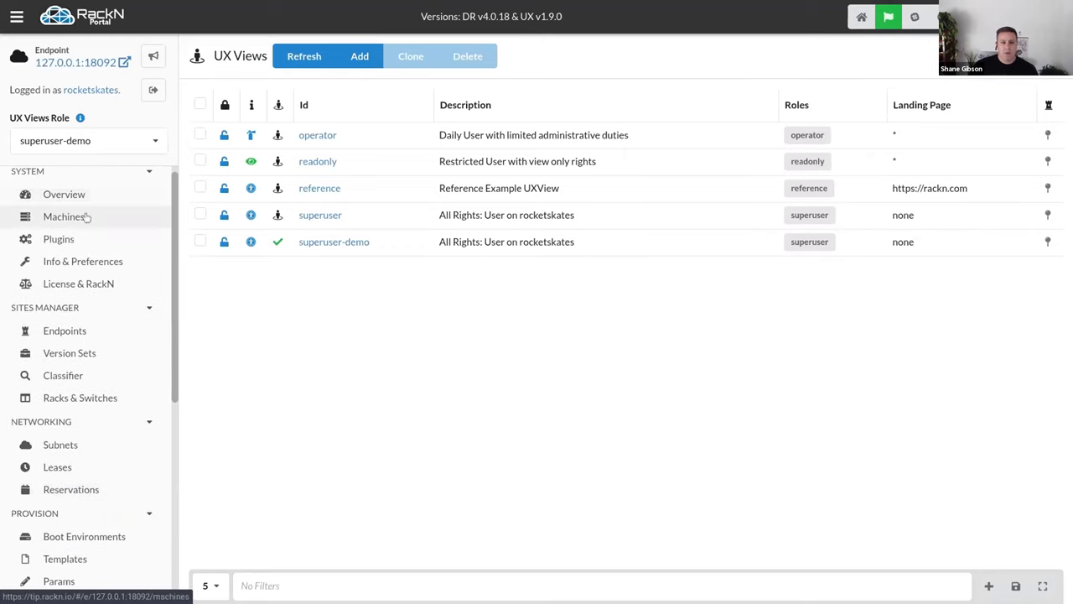
Compare the machines list under the superuser view with the superuser-demo view, ending on superuser-demo
{"action": "left_click", "coordinate": [80, 219]}
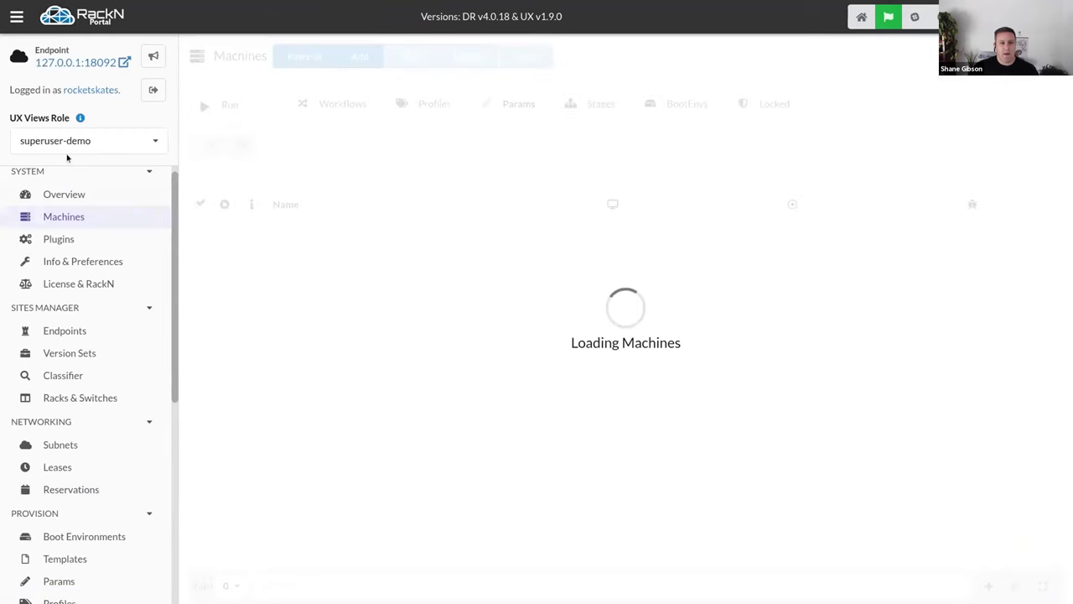
{"action": "left_click", "coordinate": [72, 143]}
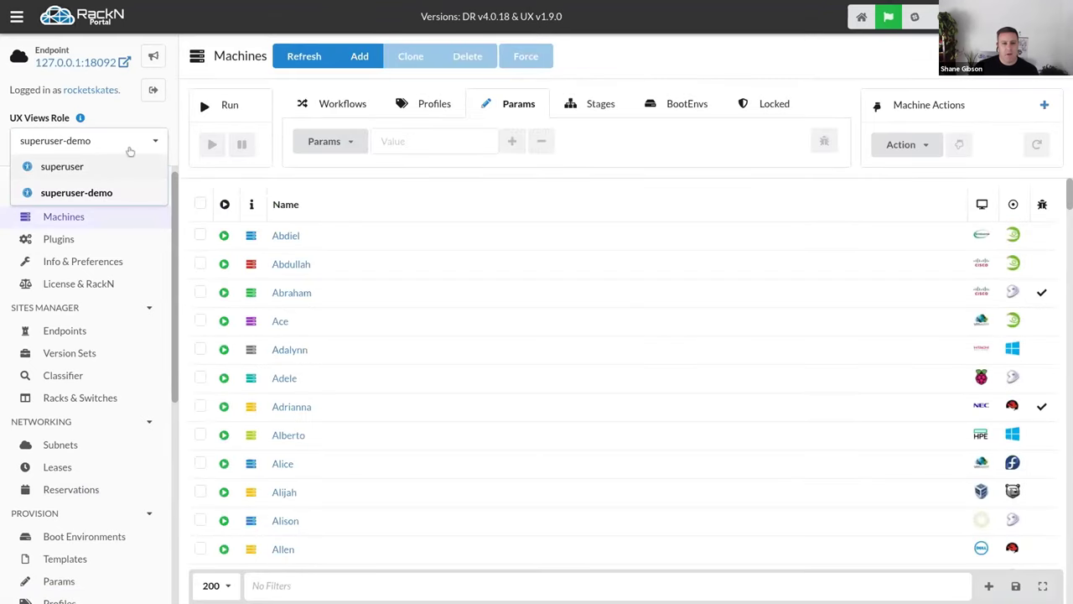
{"action": "left_click", "coordinate": [92, 166]}
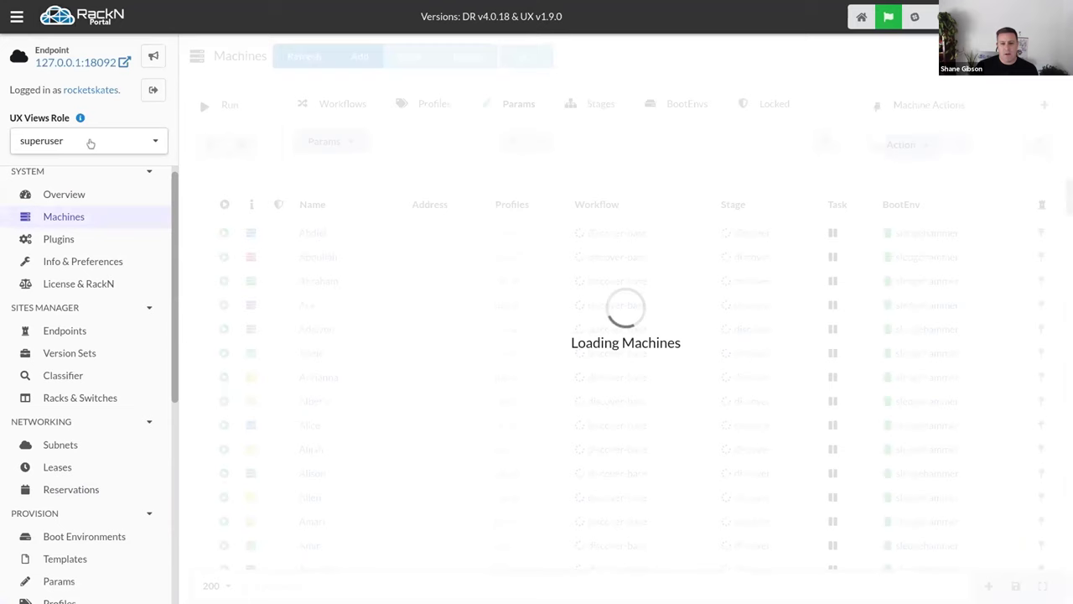
{"action": "left_click", "coordinate": [92, 142]}
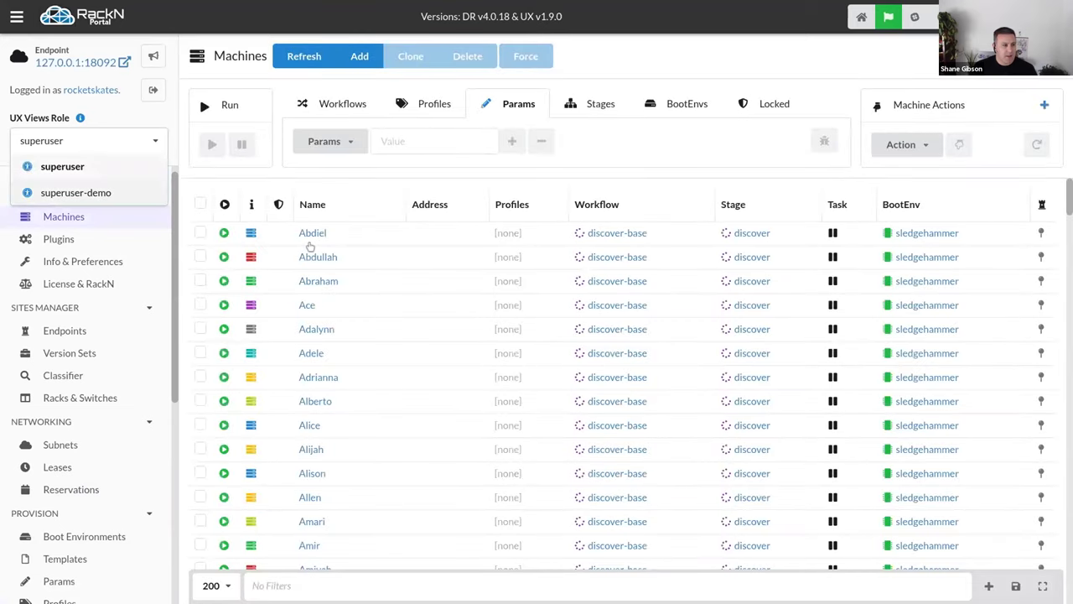
{"action": "left_click", "coordinate": [75, 192]}
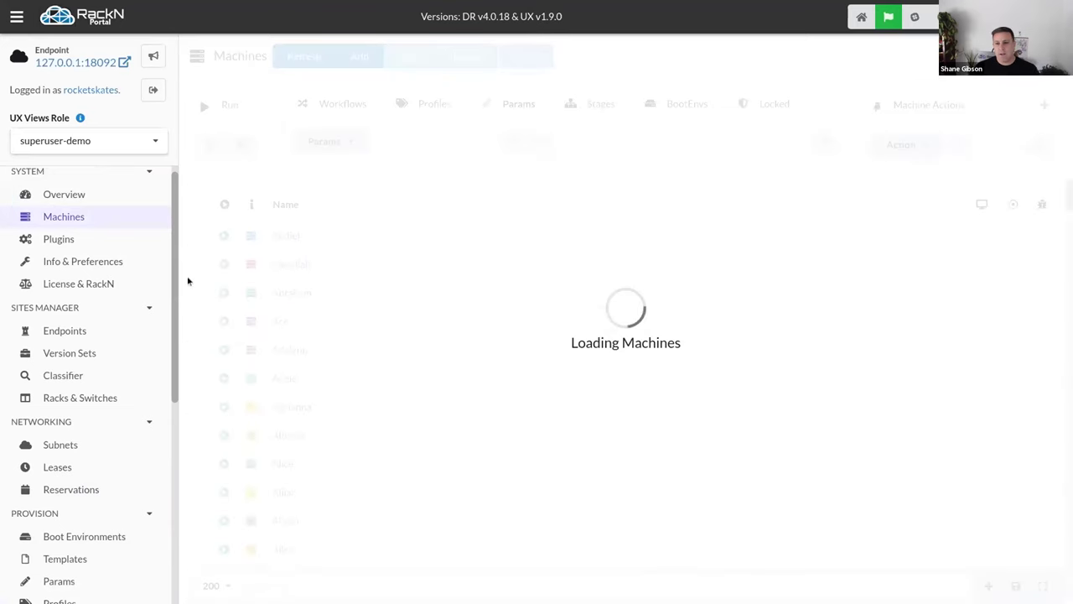
Review the users list, and examine the roles of the UX views and the views available to switch to
{"action": "scroll", "coordinate": [84, 378], "scroll_direction": "down", "scroll_amount": 5}
{"action": "left_click", "coordinate": [55, 497]}
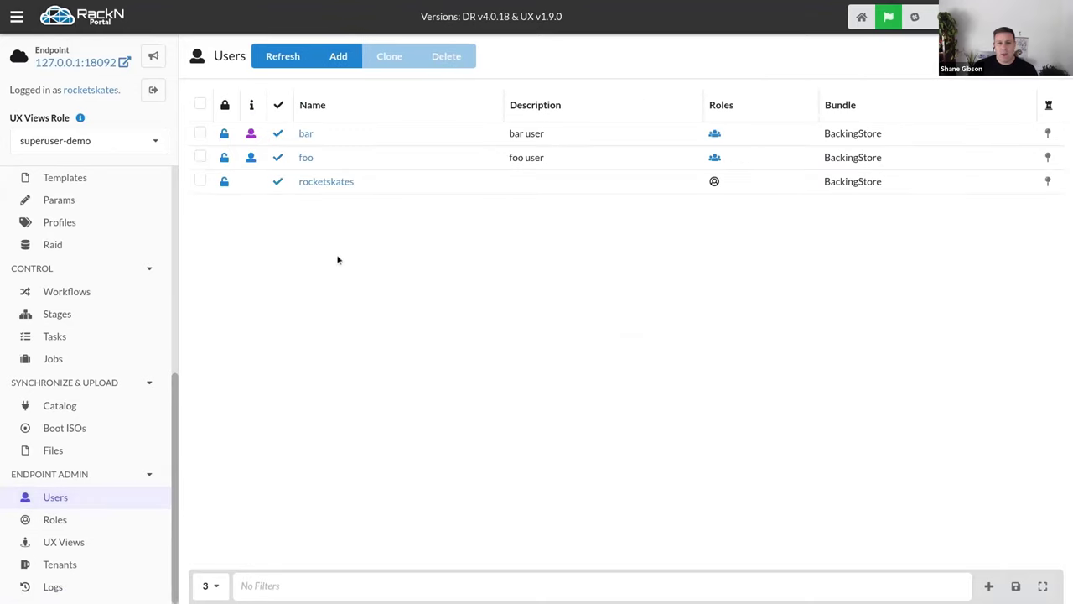
{"action": "left_click", "coordinate": [87, 543]}
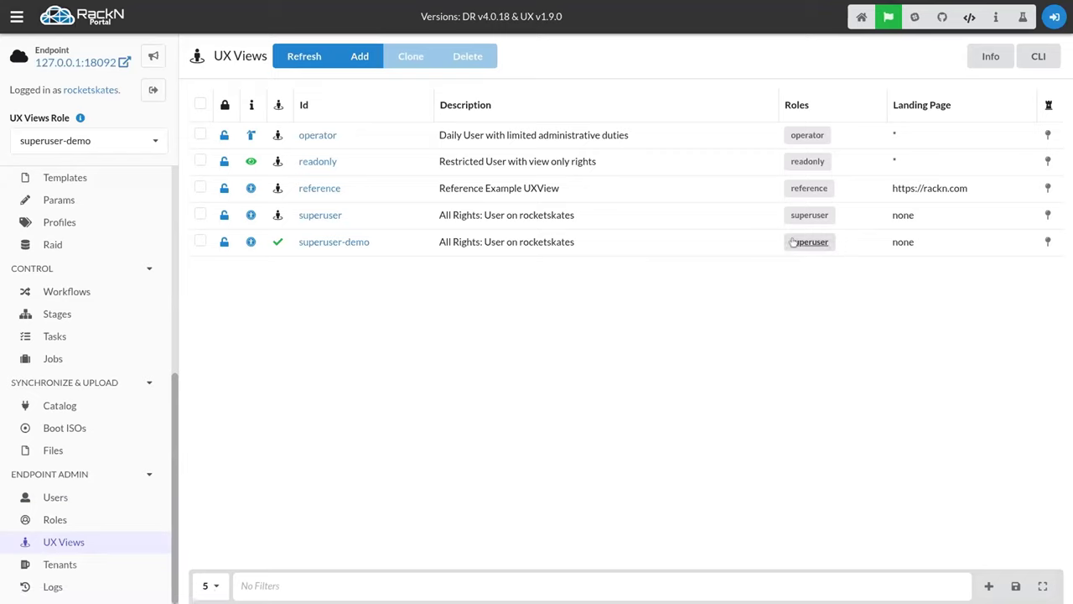
{"action": "left_click", "coordinate": [100, 140]}
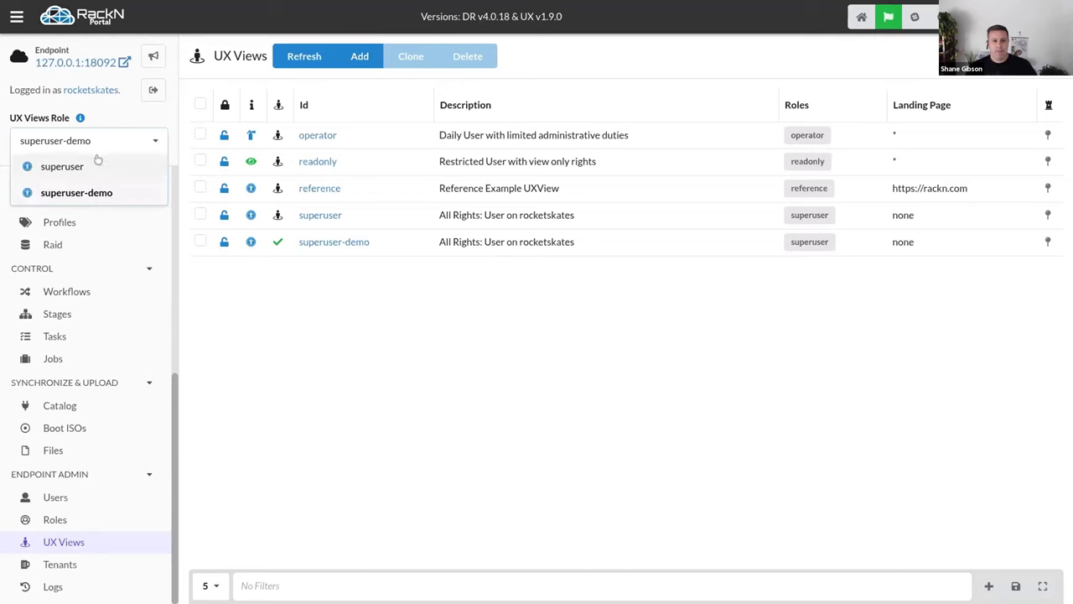
{"action": "left_click", "coordinate": [239, 290]}
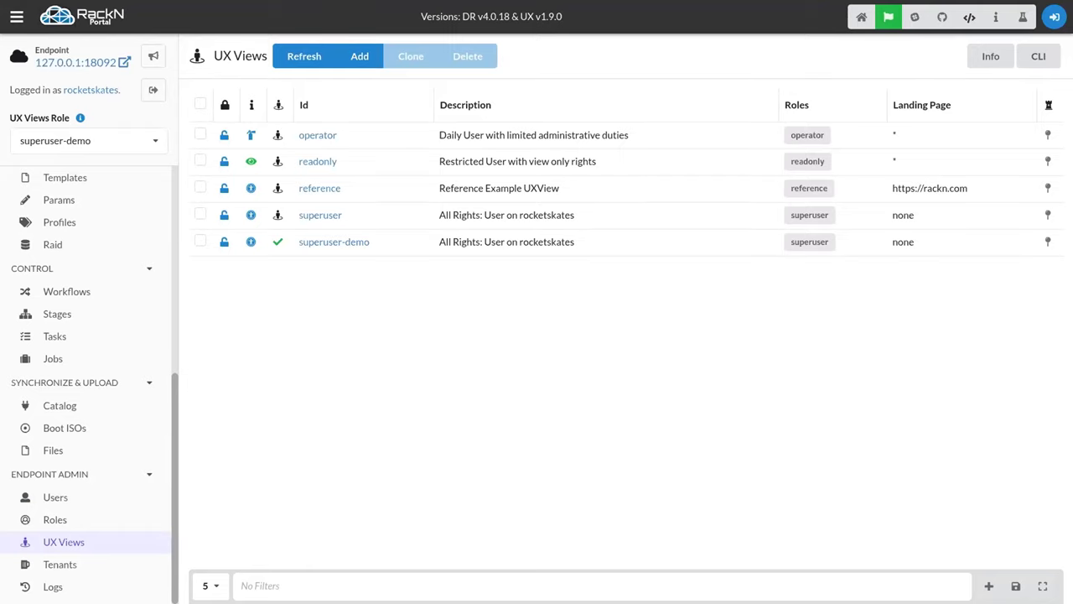
{"action": "scroll", "coordinate": [140, 311], "scroll_direction": "up", "scroll_amount": 5}
{"action": "scroll", "coordinate": [139, 311], "scroll_direction": "down", "scroll_amount": 4}
{"action": "scroll", "coordinate": [139, 311], "scroll_direction": "down", "scroll_amount": 1}
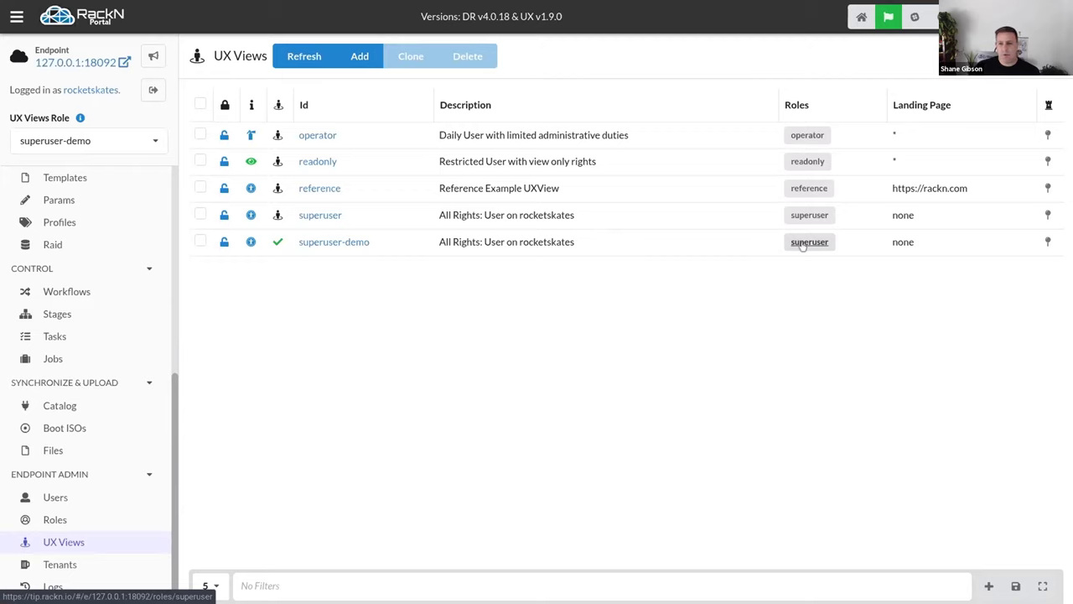
Open the role assigned to the superuser-demo view, review the roles list, and return to the UX views list
{"action": "left_click", "coordinate": [802, 243]}
{"action": "left_click", "coordinate": [283, 256]}
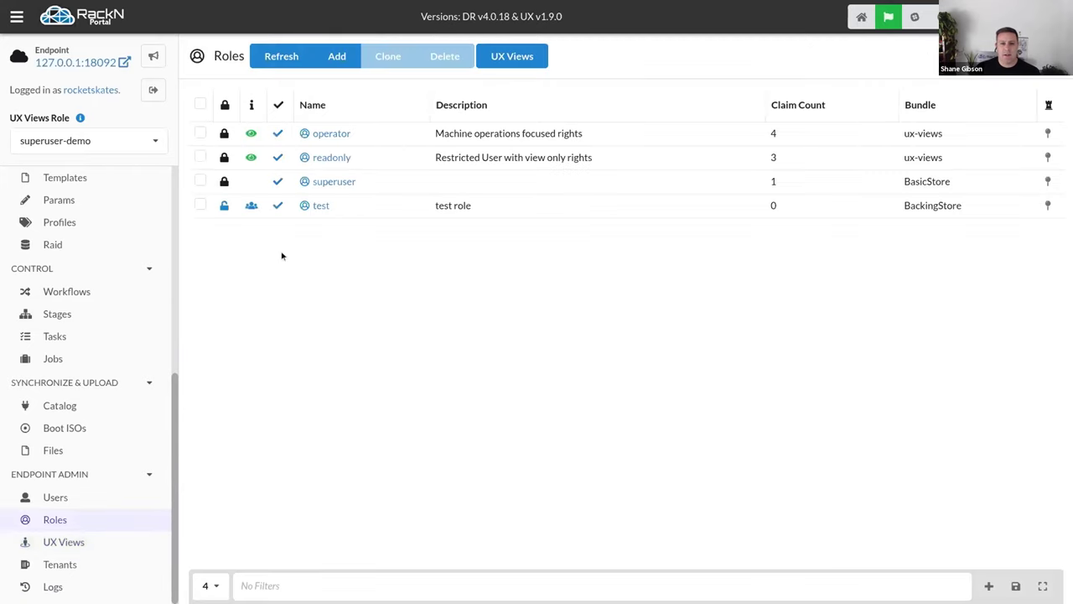
{"action": "left_click", "coordinate": [92, 545]}
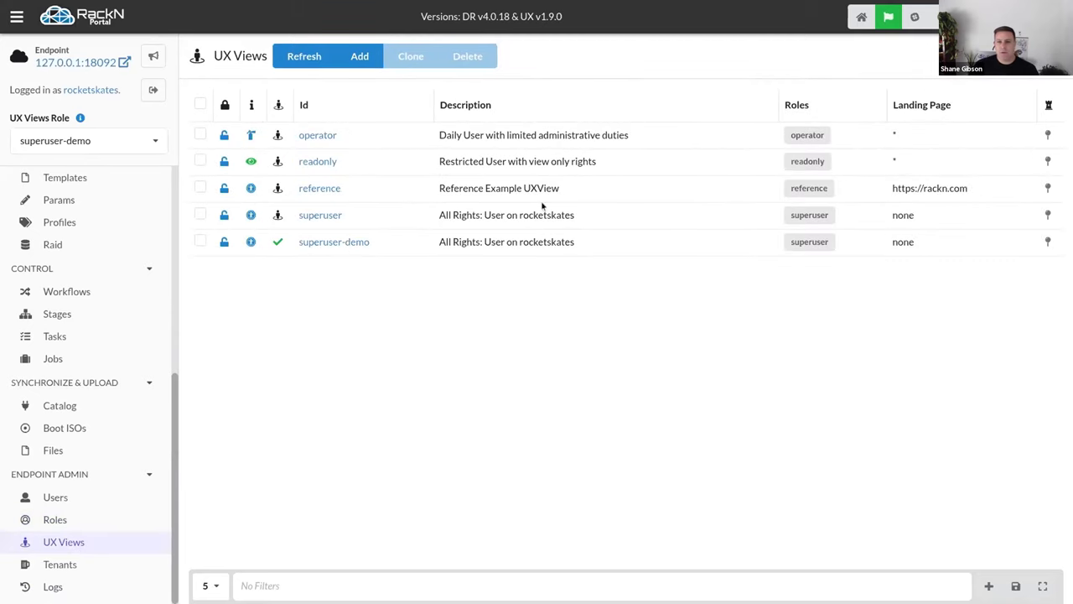
Open the superuser-demo view's details and examine its applicable roles, menu and column definitions
{"action": "left_click", "coordinate": [335, 242]}
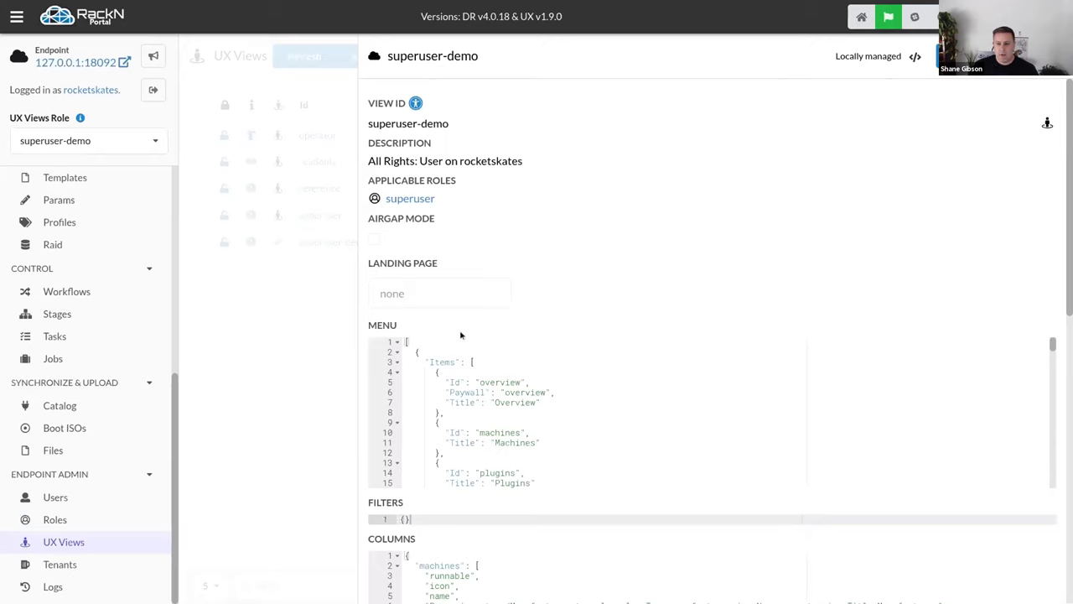
{"action": "left_click_drag", "start_coordinate": [451, 206], "coordinate": [369, 176]}
{"action": "left_click", "coordinate": [507, 213]}
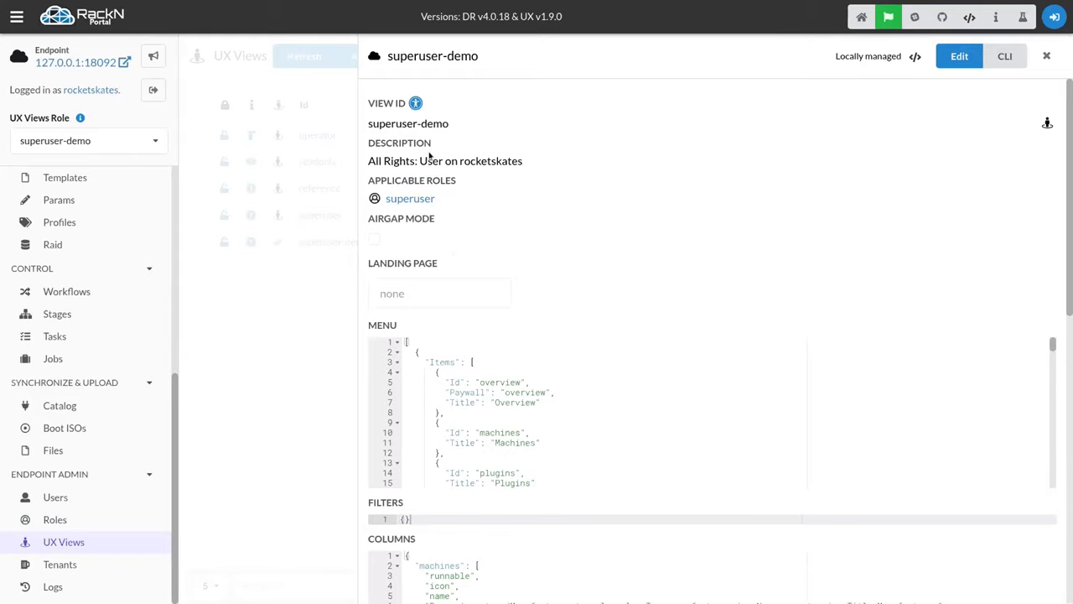
{"action": "scroll", "coordinate": [535, 191], "scroll_direction": "down", "scroll_amount": 3}
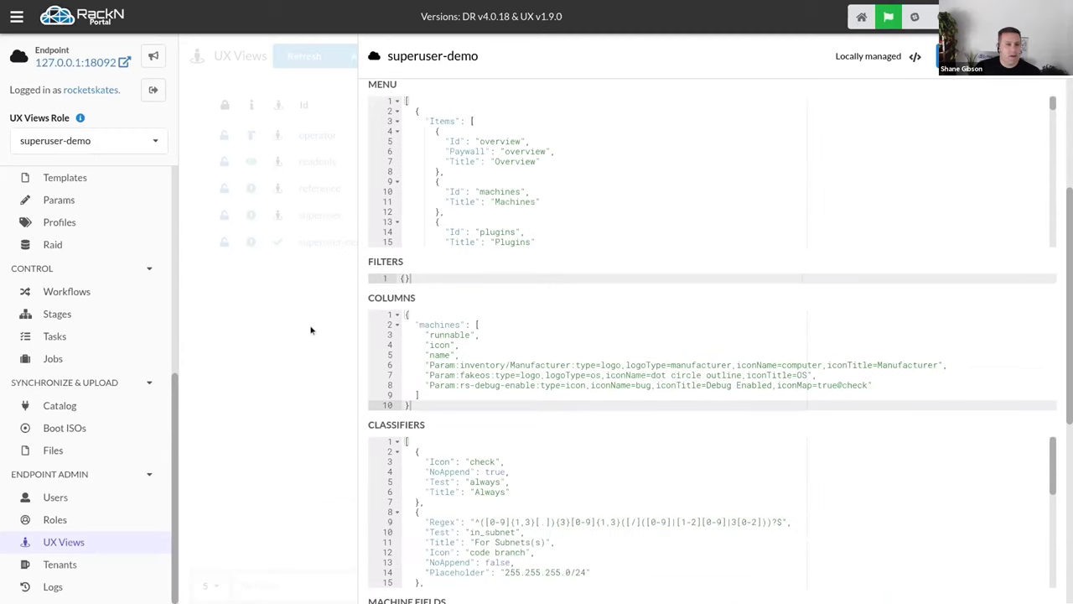
{"action": "left_click", "coordinate": [258, 360]}
{"action": "left_click", "coordinate": [333, 242]}
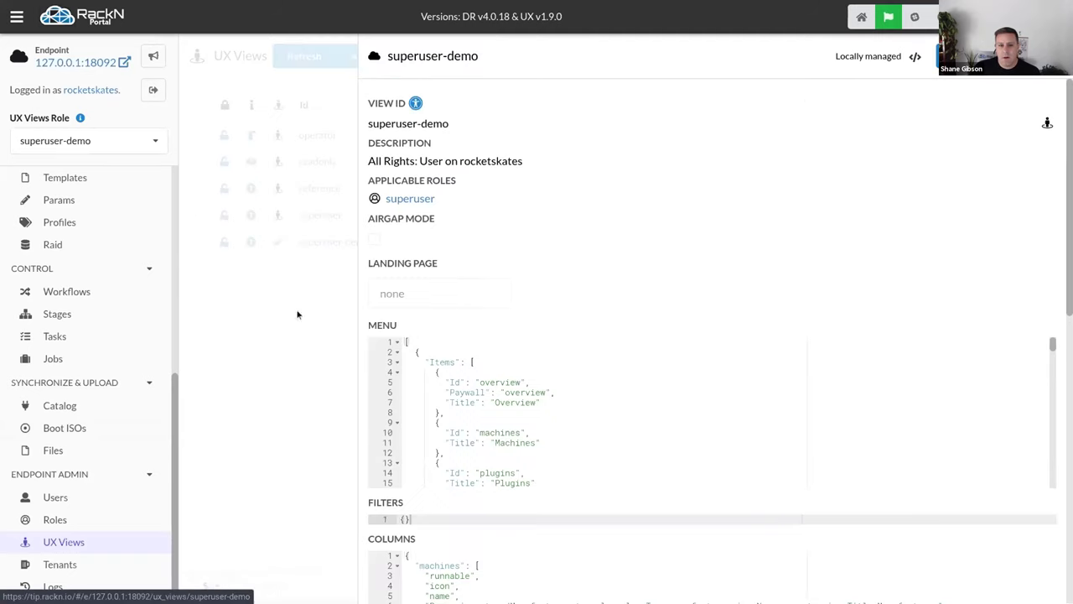
{"action": "scroll", "coordinate": [443, 304], "scroll_direction": "down", "scroll_amount": 1}
{"action": "scroll", "coordinate": [443, 304], "scroll_direction": "down", "scroll_amount": 4}
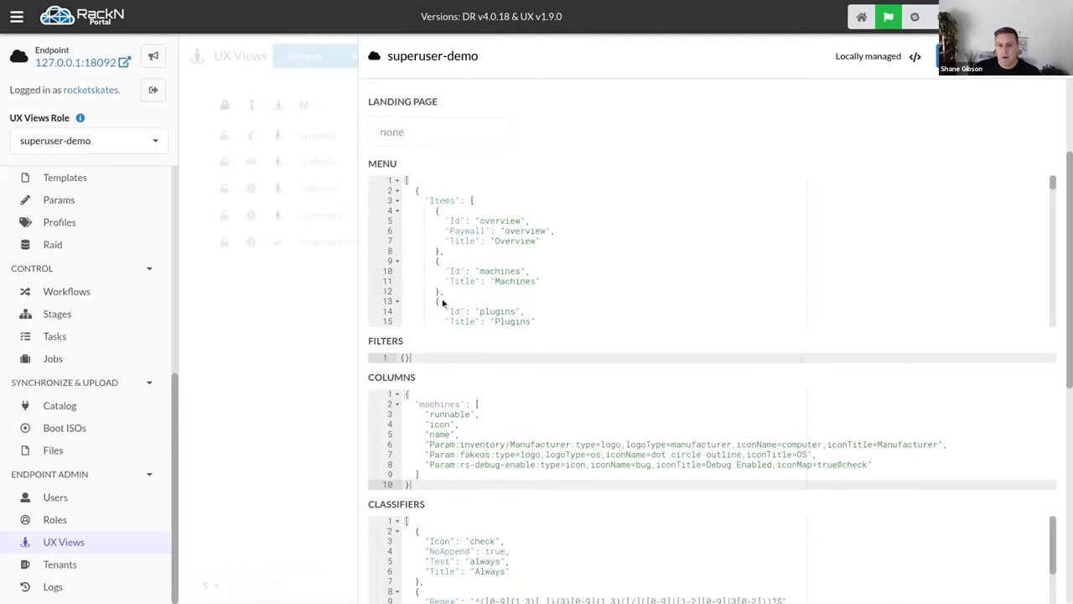
{"action": "scroll", "coordinate": [308, 309], "scroll_direction": "up", "scroll_amount": 3}
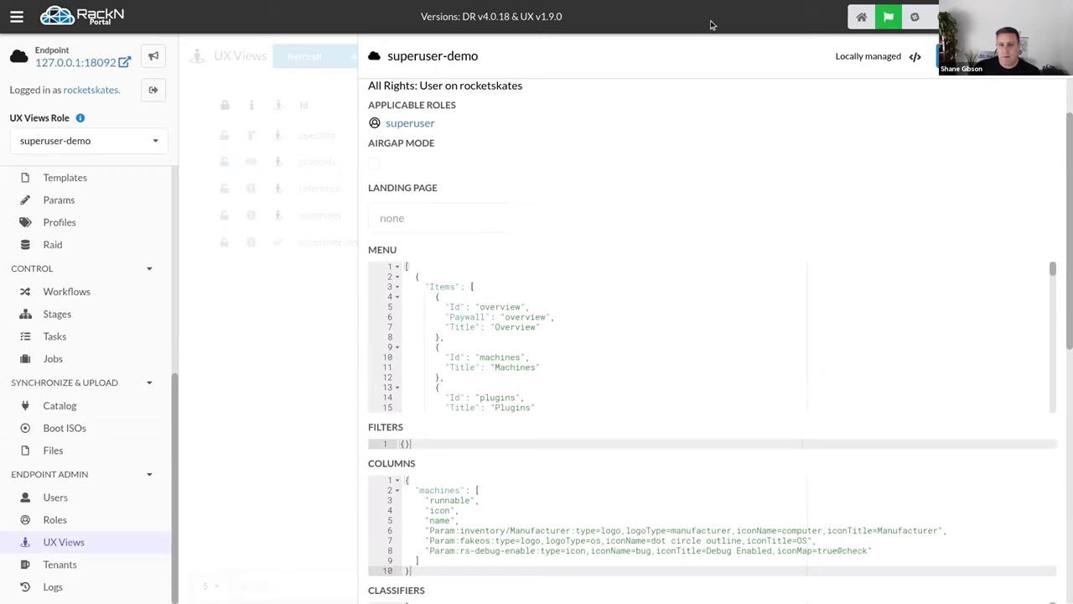
Show the superuser-demo view as raw JSON and examine its machine fields and menu definition
{"action": "left_click", "coordinate": [913, 59]}
{"action": "scroll", "coordinate": [818, 165], "scroll_direction": "down", "scroll_amount": 3}
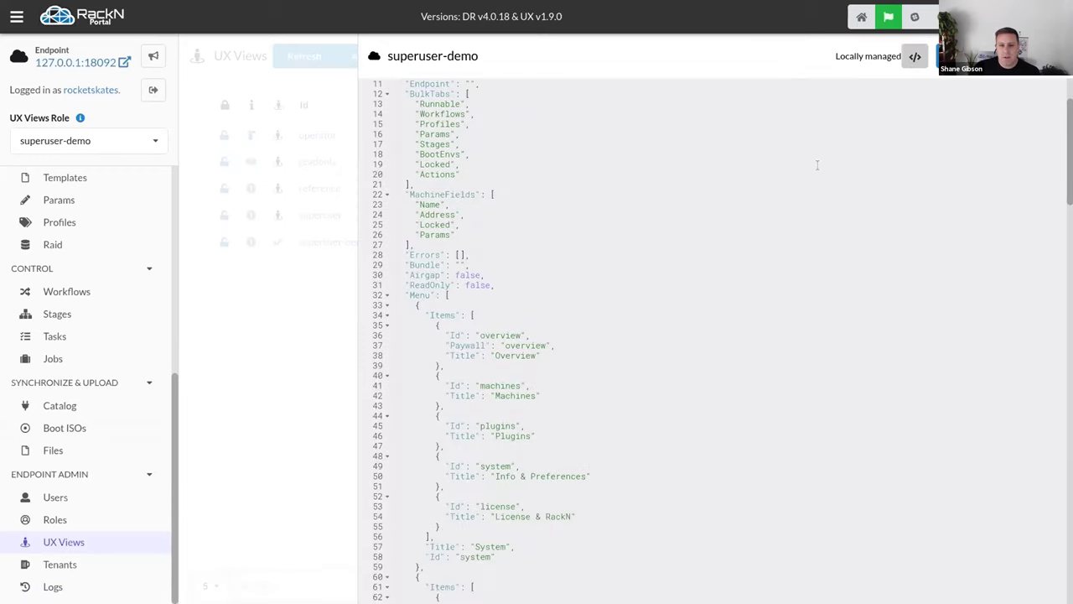
{"action": "scroll", "coordinate": [817, 165], "scroll_direction": "down", "scroll_amount": 3}
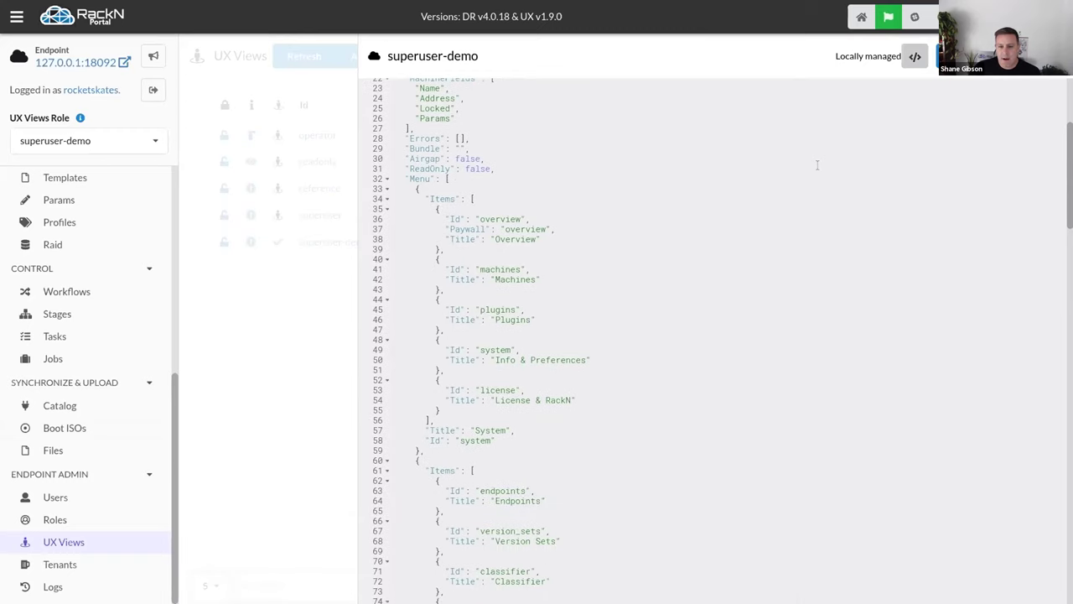
{"action": "scroll", "coordinate": [817, 165], "scroll_direction": "down", "scroll_amount": 2}
{"action": "scroll", "coordinate": [817, 165], "scroll_direction": "down", "scroll_amount": 4}
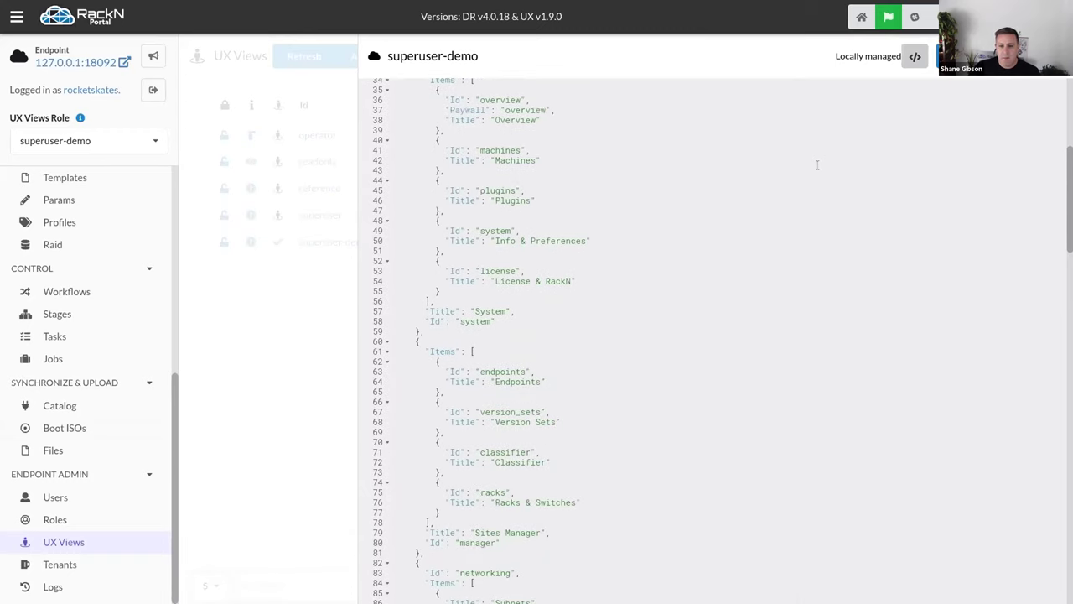
{"action": "scroll", "coordinate": [818, 165], "scroll_direction": "down", "scroll_amount": 5}
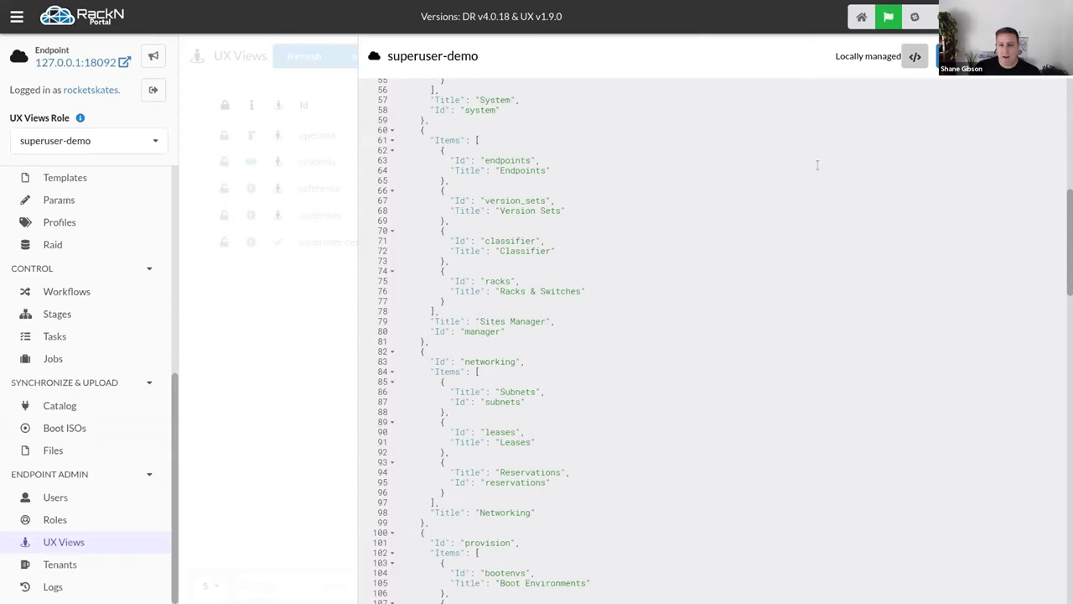
{"action": "scroll", "coordinate": [817, 165], "scroll_direction": "down", "scroll_amount": 5}
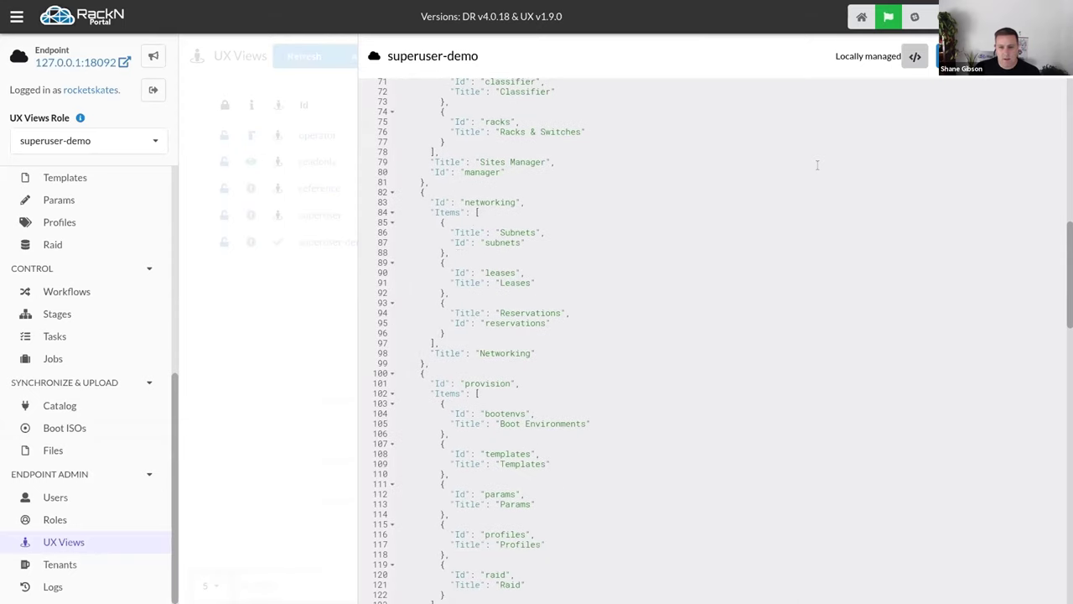
{"action": "scroll", "coordinate": [817, 165], "scroll_direction": "up", "scroll_amount": 20}
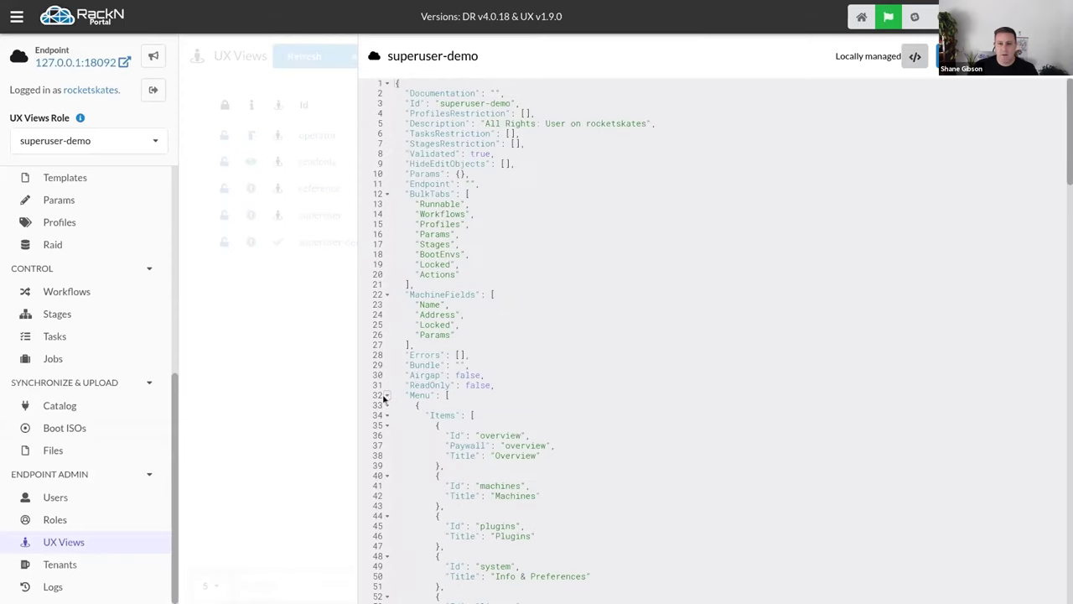
Collapse the Menu and Classifiers blocks in the JSON and examine the Columns and ApplicableRoles definitions
{"action": "left_click", "coordinate": [387, 395]}
{"action": "scroll", "coordinate": [465, 450], "scroll_direction": "down", "scroll_amount": 2}
{"action": "scroll", "coordinate": [466, 453], "scroll_direction": "down", "scroll_amount": 3}
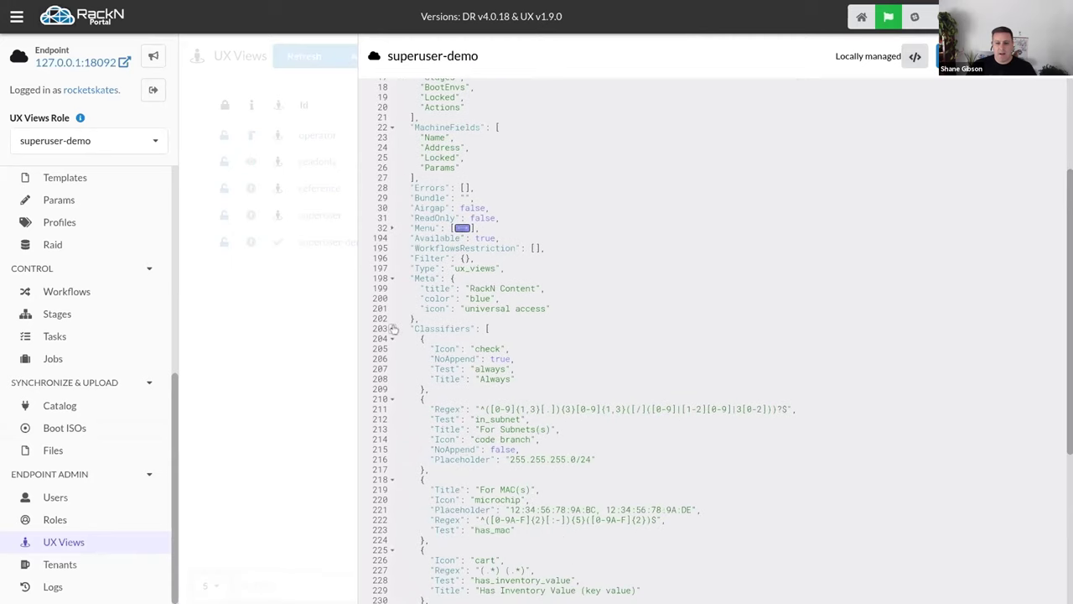
{"action": "left_click", "coordinate": [391, 328]}
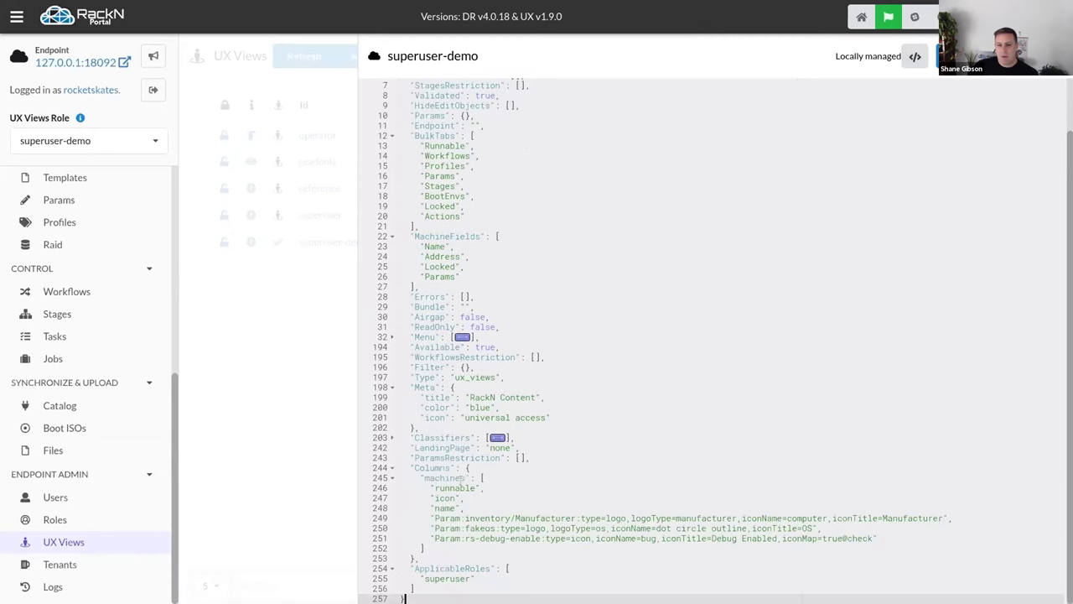
{"action": "left_click_drag", "start_coordinate": [469, 467], "coordinate": [540, 570]}
{"action": "left_click", "coordinate": [544, 549]}
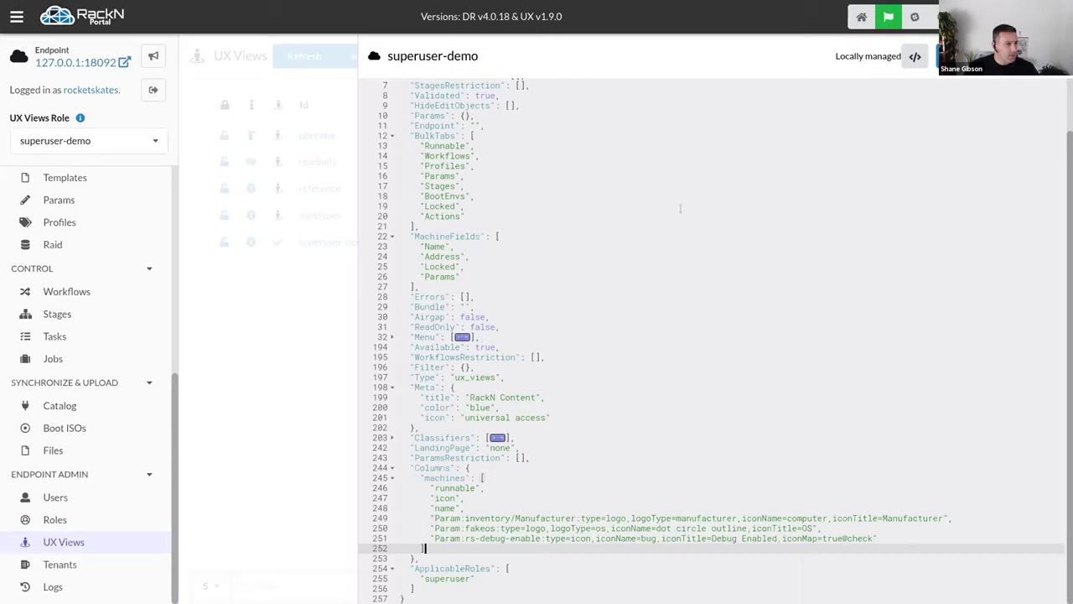
{"action": "scroll", "coordinate": [680, 208], "scroll_direction": "up", "scroll_amount": 2}
{"action": "scroll", "coordinate": [681, 208], "scroll_direction": "down", "scroll_amount": 2}
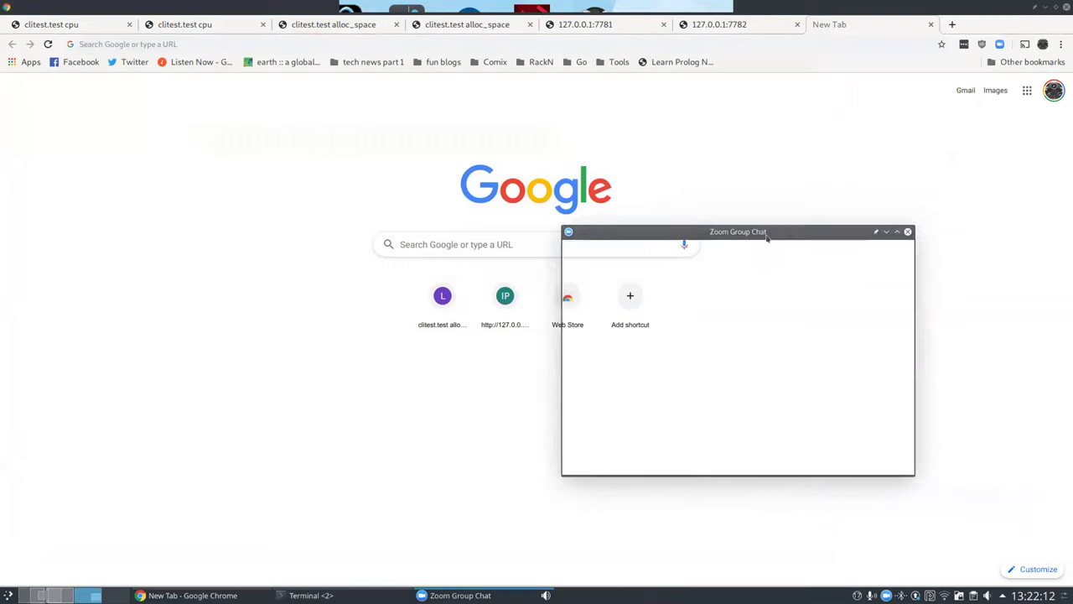
Close the Zoom chat, switch to the terminal and prepare the command "for ((i=1;i<200;i++)); do drpcli machines create test-$i &>/dev/null & done; wait"
{"action": "key", "text": "alt+F4"}
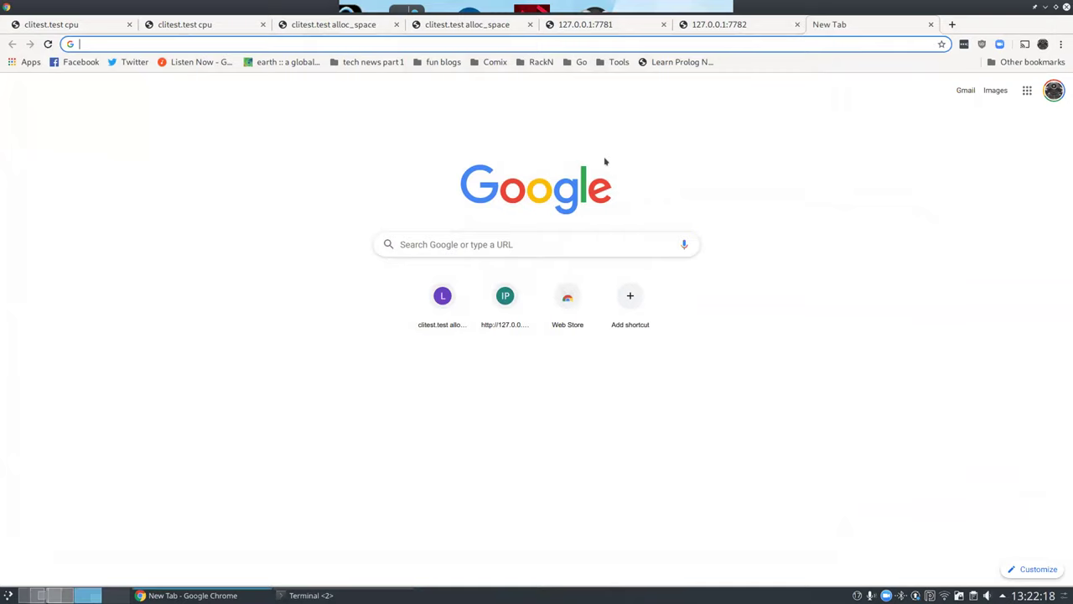
{"action": "left_click", "coordinate": [282, 594]}
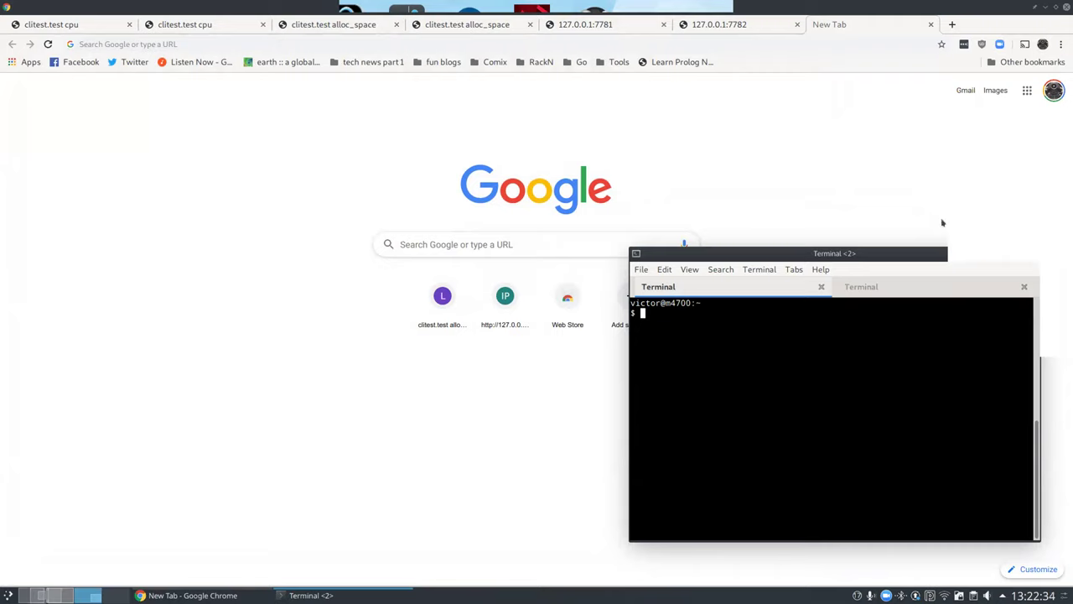
{"action": "left_click_drag", "start_coordinate": [862, 257], "coordinate": [732, 169]}
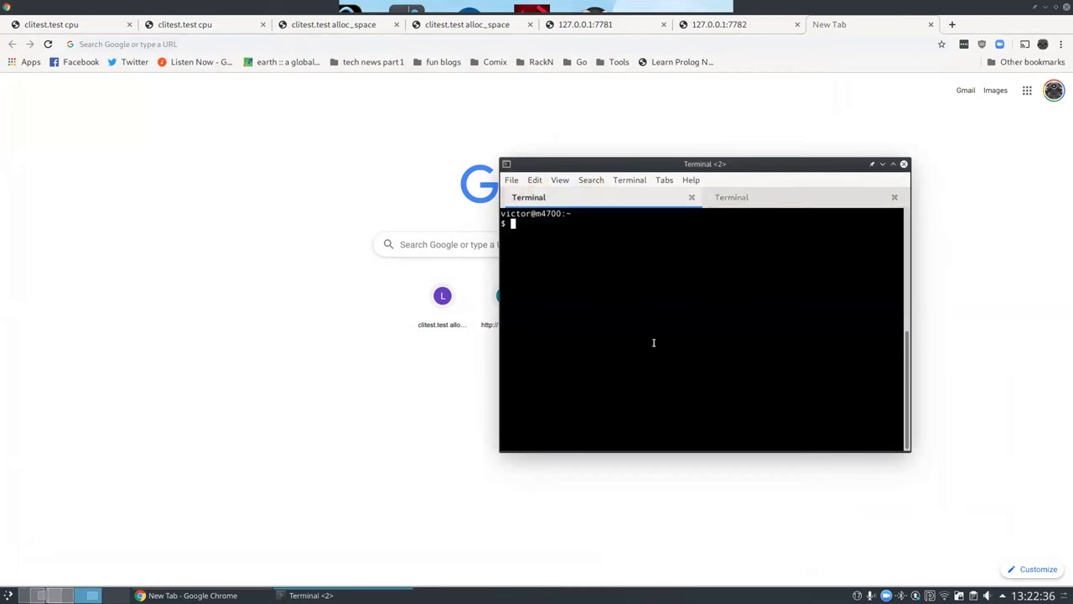
{"action": "type", "text": "for ((i=1;i<200;i++)); do drpcli machines destroy Name:test-$i &>/dev/null & done; wait"}
{"action": "key", "text": "Up"}
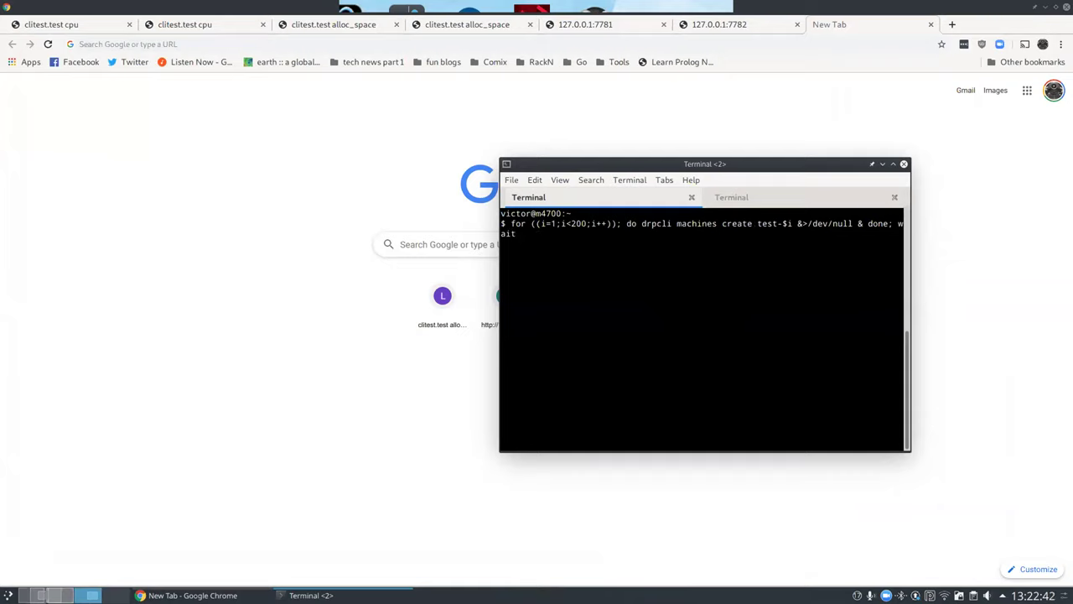
Run "drpcli debug profile cpuprofile.out --seconds=20" in the second terminal session while executing the prepared machine-creation loop in the first
{"action": "left_click", "coordinate": [784, 203]}
{"action": "type", "text": "drpcli debug profile cpuprofile.out --seconds=20"}
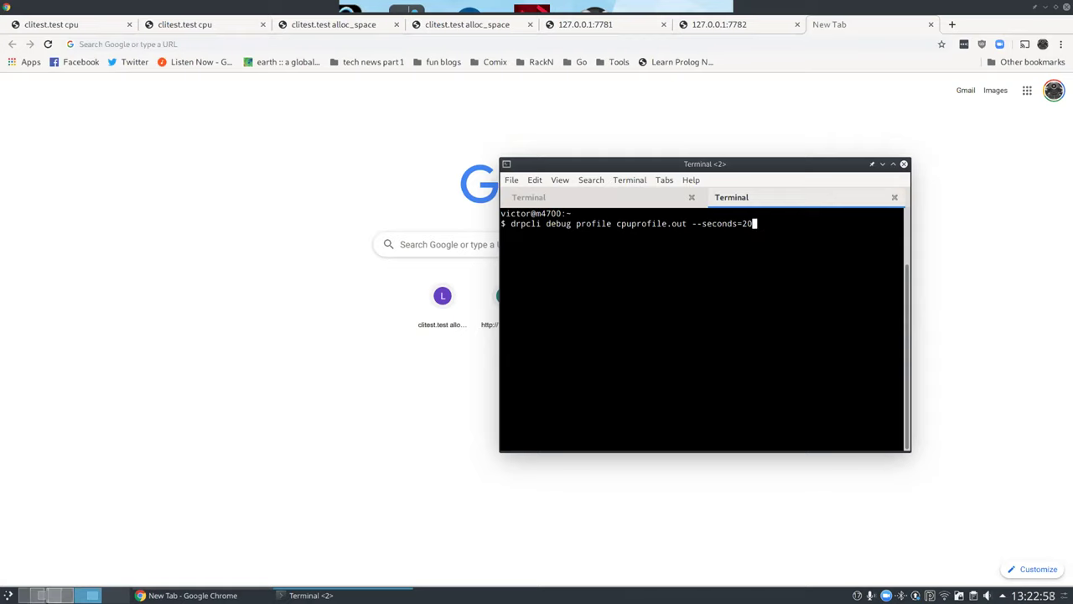
{"action": "key", "text": "Return"}
{"action": "left_click", "coordinate": [648, 197]}
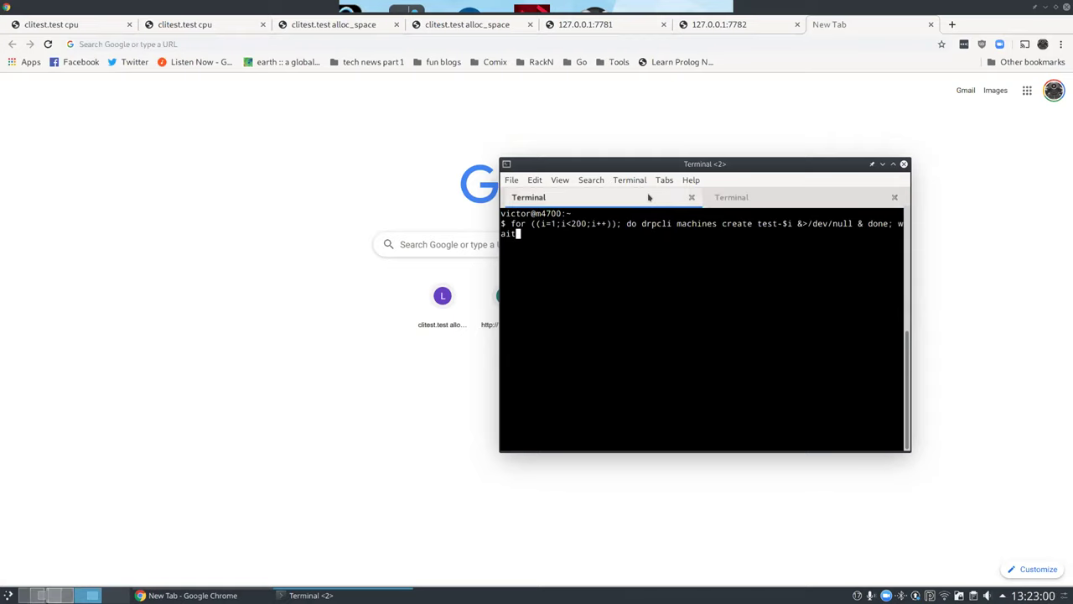
{"action": "key", "text": "Return"}
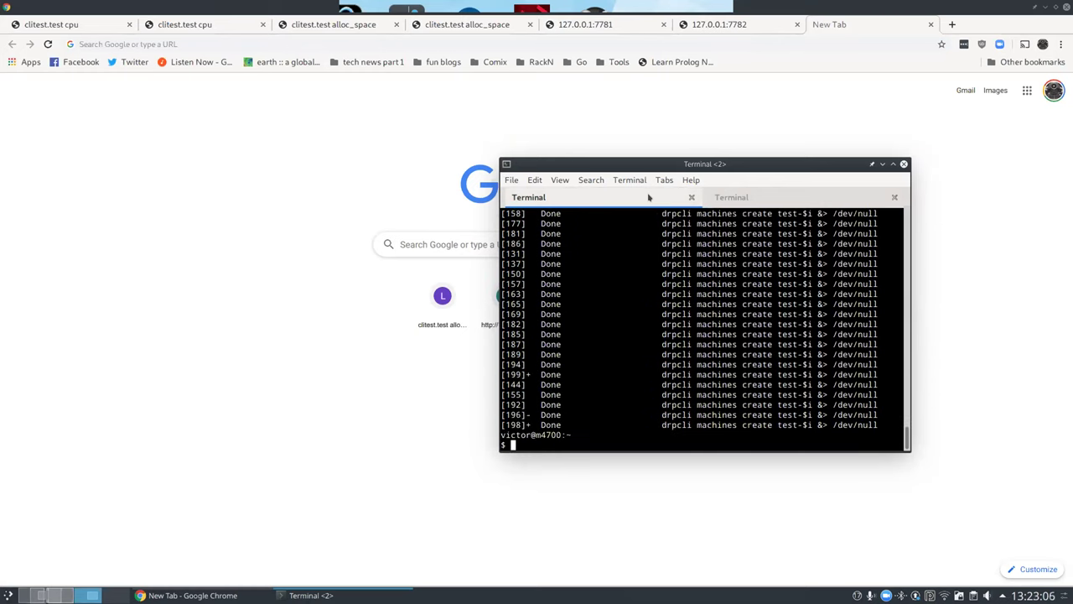
In the second terminal session, serve the captured profile with "go tool pprof -http localhost:9001 cpuprofile.out"
{"action": "left_click", "coordinate": [767, 191]}
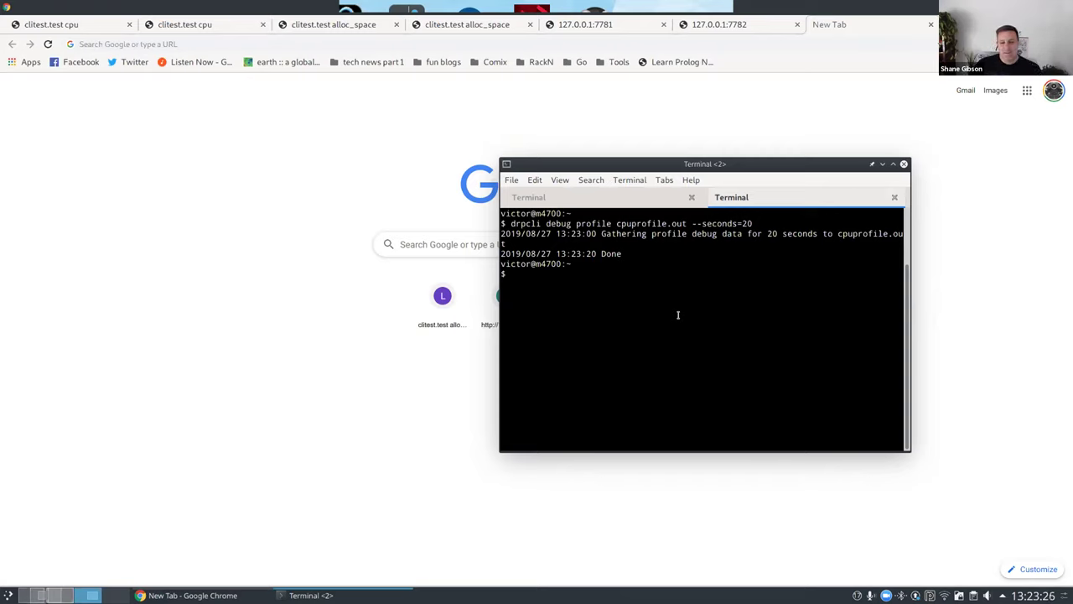
{"action": "type", "text": "go to"}
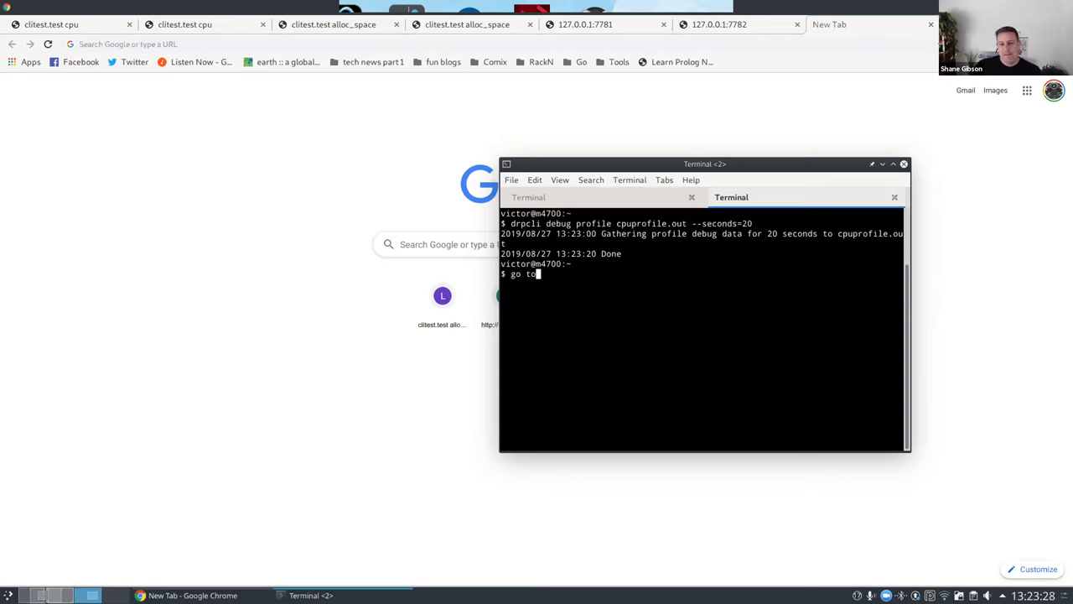
{"action": "type", "text": "ol ppr"}
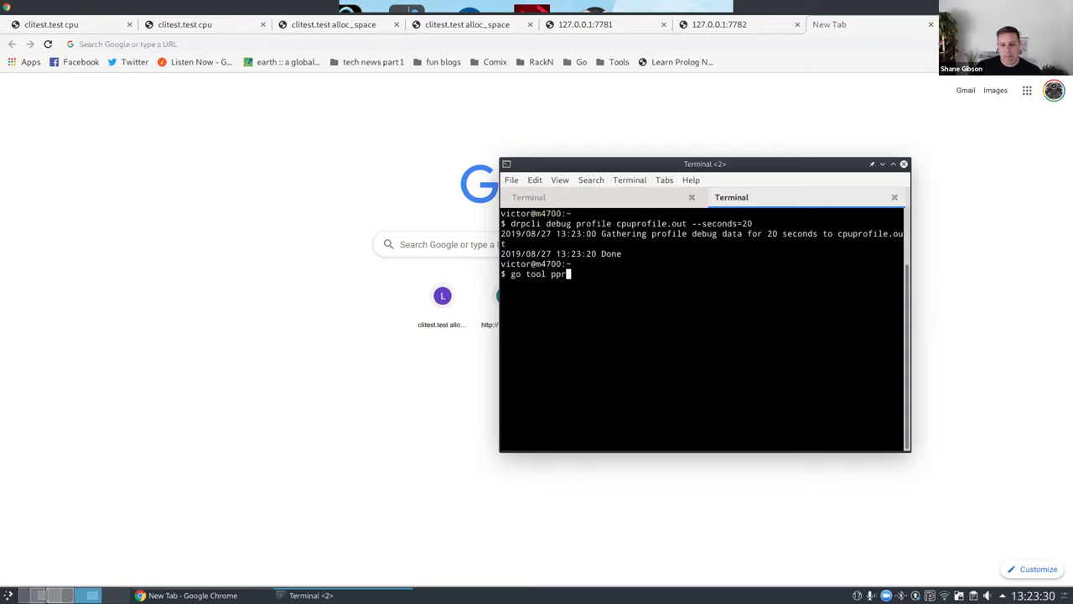
{"action": "type", "text": "of -http localhost:"}
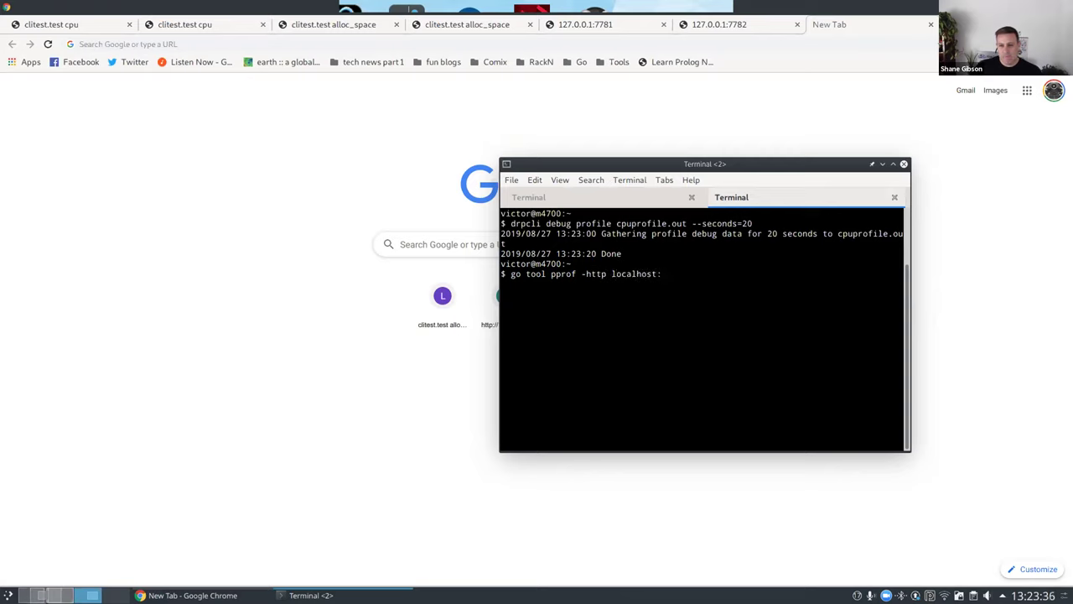
{"action": "type", "text": "9001 cpuprofile.out"}
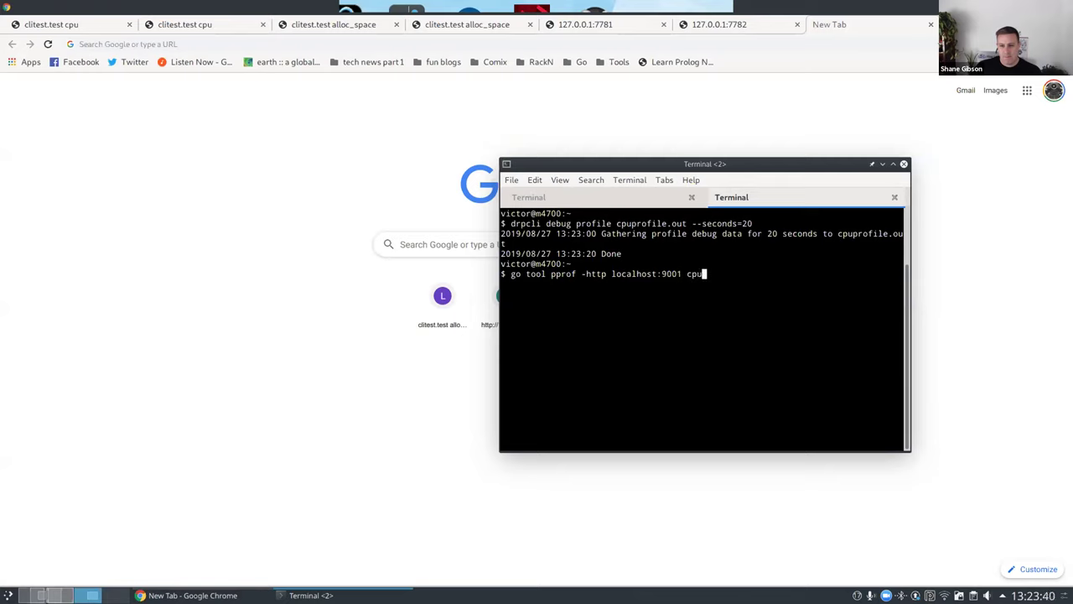
{"action": "key", "text": "Return"}
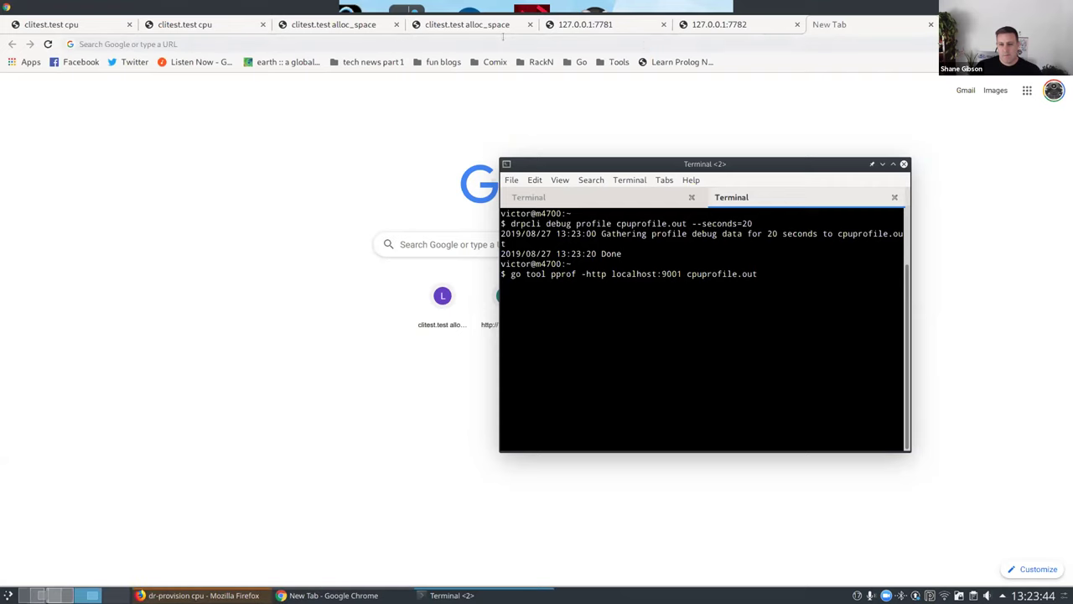
{"action": "left_click", "coordinate": [501, 36]}
{"action": "type", "text": "http:"}
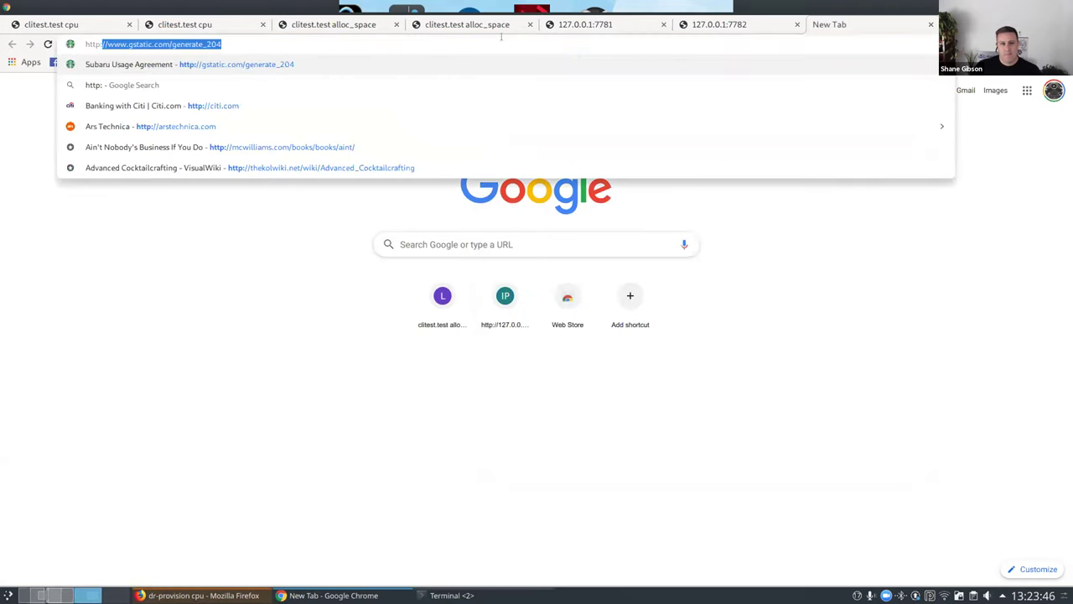
{"action": "type", "text": "//localhost"}
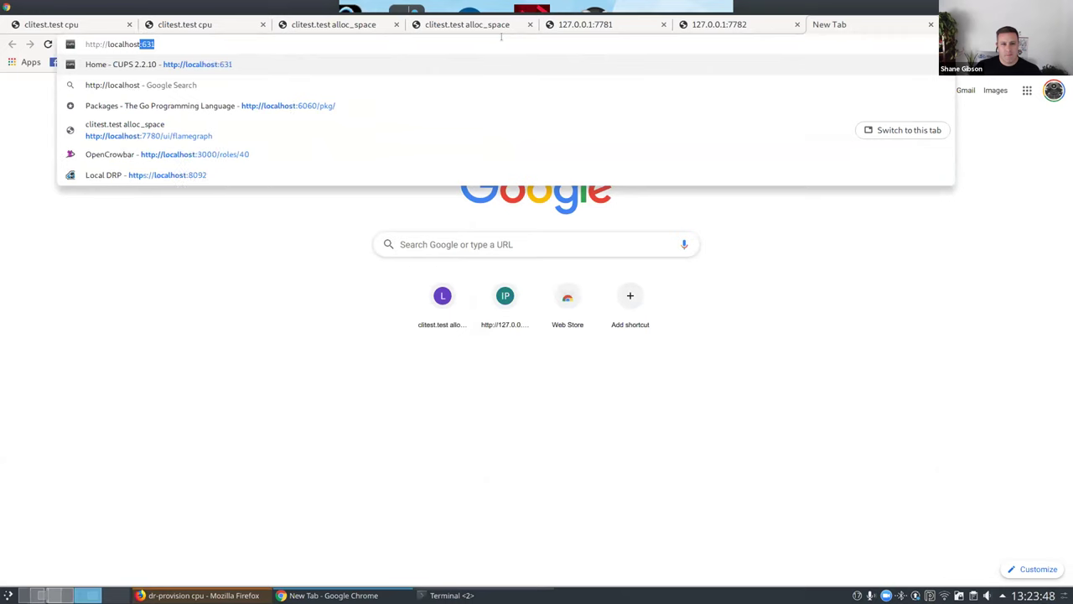
{"action": "type", "text": ":9001"}
{"action": "key", "text": "Return"}
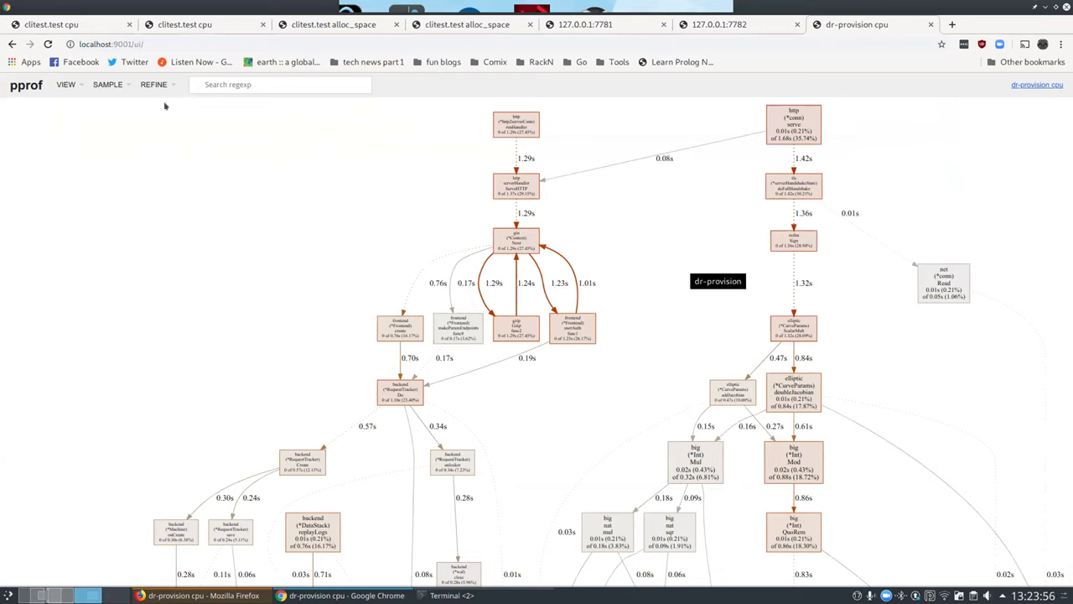
{"action": "left_click", "coordinate": [62, 85]}
{"action": "left_click", "coordinate": [77, 136]}
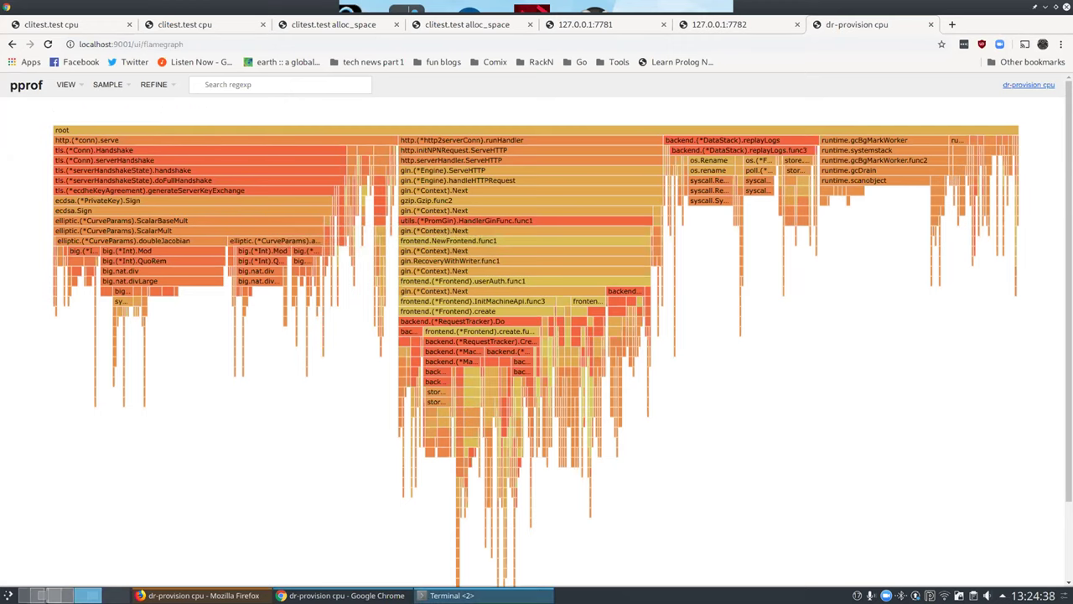
Switch to the terminal, stop the running pprof server and run "drpcli help debug"
{"action": "left_click", "coordinate": [444, 595]}
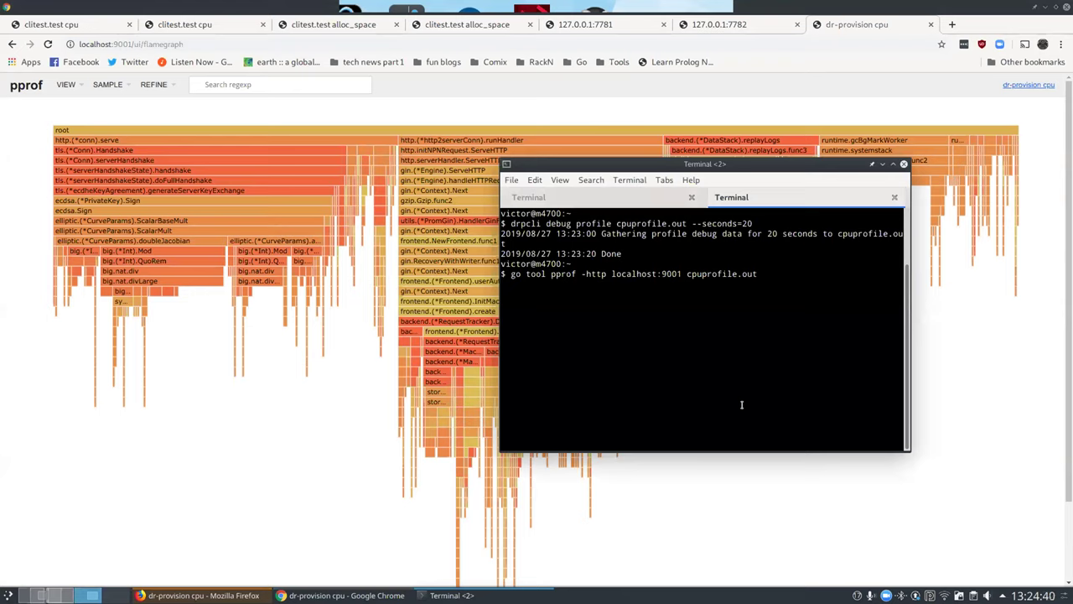
{"action": "key", "text": "ctrl+c"}
{"action": "key", "text": "Up"}
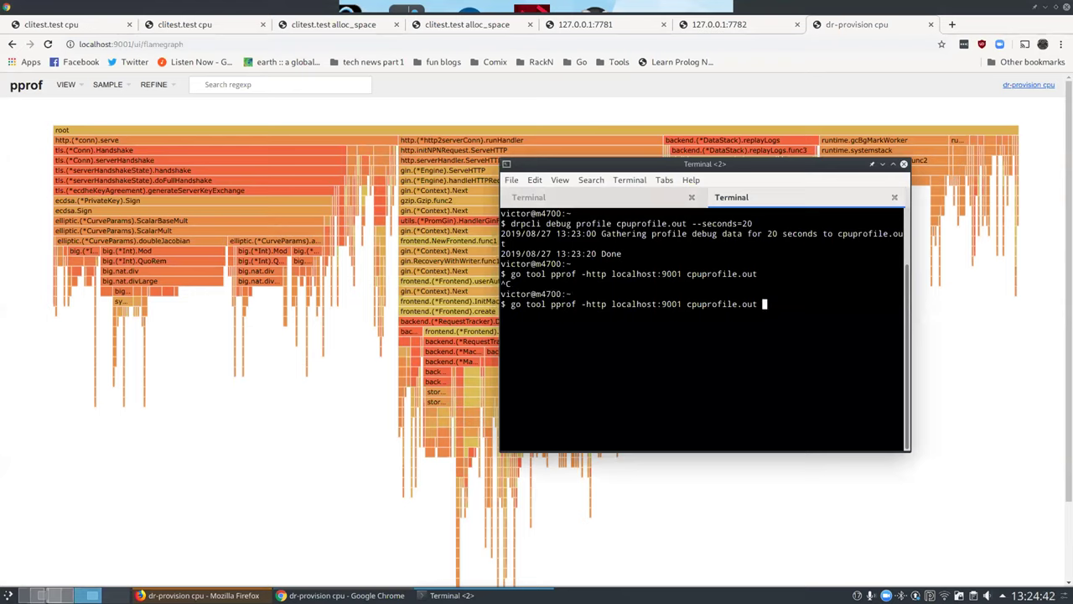
{"action": "key", "text": "Up"}
{"action": "key", "text": "BackSpace"}
{"action": "key", "text": "BackSpace"}
{"action": "key", "text": "BackSpace"}
{"action": "key", "text": "BackSpace"}
{"action": "key", "text": "BackSpace"}
{"action": "key", "text": "BackSpace"}
{"action": "key", "text": "BackSpace"}
{"action": "key", "text": "BackSpace"}
{"action": "key", "text": "BackSpace"}
{"action": "key", "text": "BackSpace"}
{"action": "key", "text": "BackSpace"}
{"action": "key", "text": "BackSpace"}
{"action": "key", "text": "BackSpace"}
{"action": "key", "text": "BackSpace"}
{"action": "key", "text": "BackSpace"}
{"action": "key", "text": "BackSpace"}
{"action": "key", "text": "BackSpace"}
{"action": "key", "text": "BackSpace"}
{"action": "key", "text": "BackSpace"}
{"action": "key", "text": "BackSpace"}
{"action": "key", "text": "BackSpace"}
{"action": "key", "text": "Left"}
{"action": "key", "text": "Left"}
{"action": "key", "text": "Left"}
{"action": "key", "text": "Left"}
{"action": "key", "text": "Left"}
{"action": "key", "text": "Left"}
{"action": "type", "text": "help"}
{"action": "key", "text": "Return"}
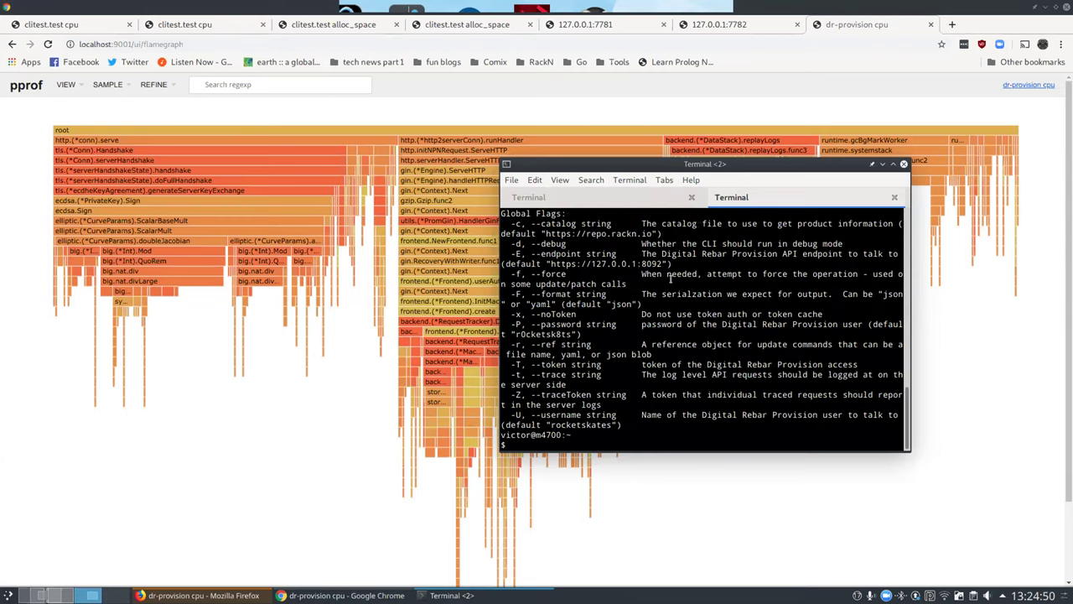
Enlarge and reposition the terminal window to show the drpcli debug help from its beginning
{"action": "scroll", "coordinate": [671, 279], "scroll_direction": "up", "scroll_amount": 10}
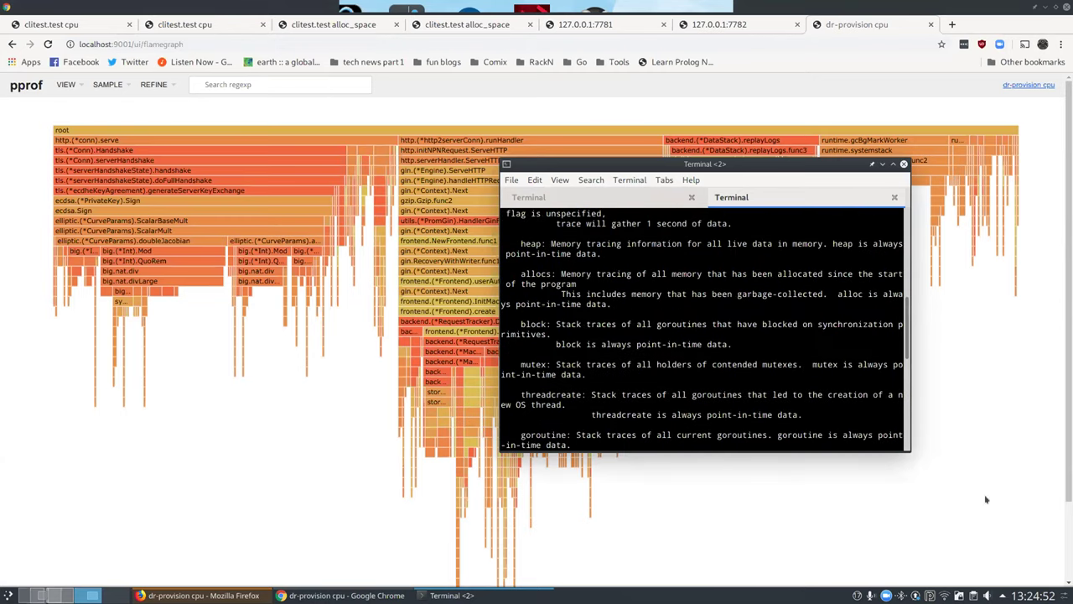
{"action": "key", "text": "alt+F10"}
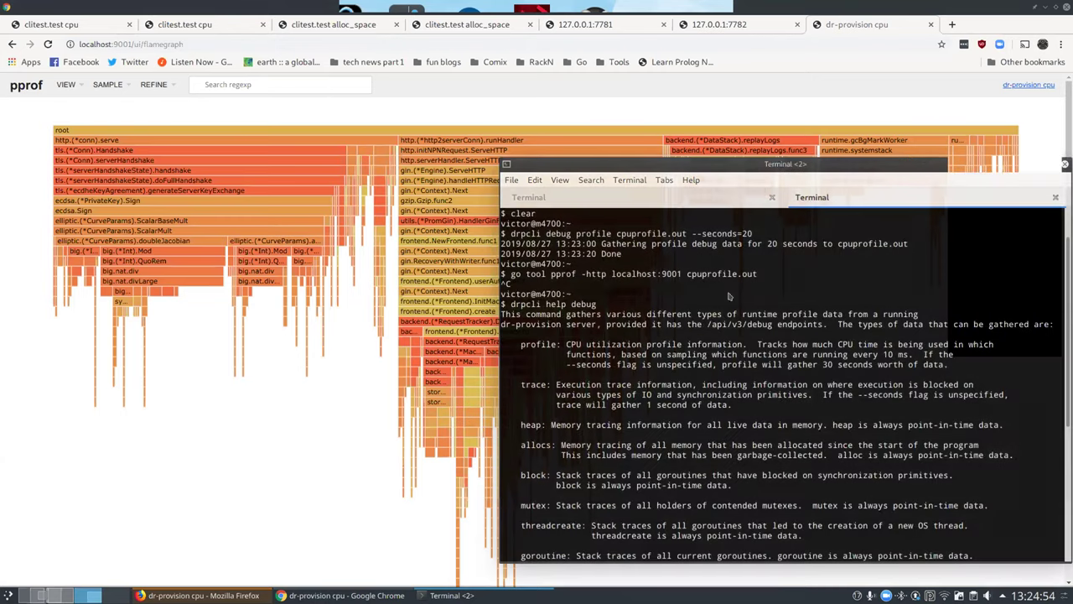
{"action": "key", "text": "alt+F10"}
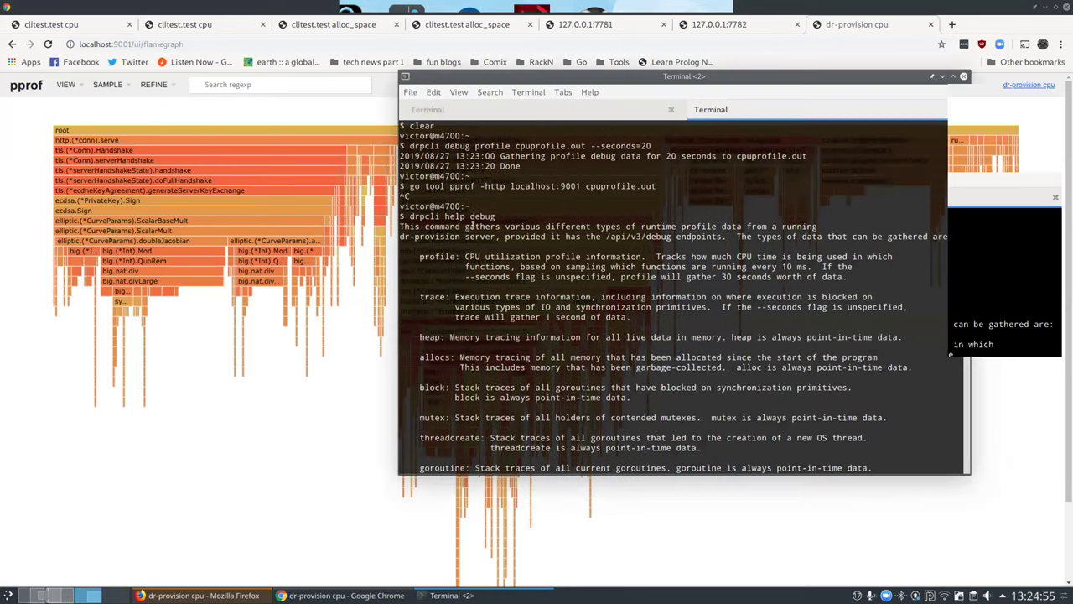
Examine the data types described in the drpcli debug help, including profile, trace, heap, allocs, block, mutex and threadcreate
{"action": "left_click_drag", "start_coordinate": [472, 225], "coordinate": [467, 201]}
{"action": "left_click_drag", "start_coordinate": [411, 311], "coordinate": [447, 332]}
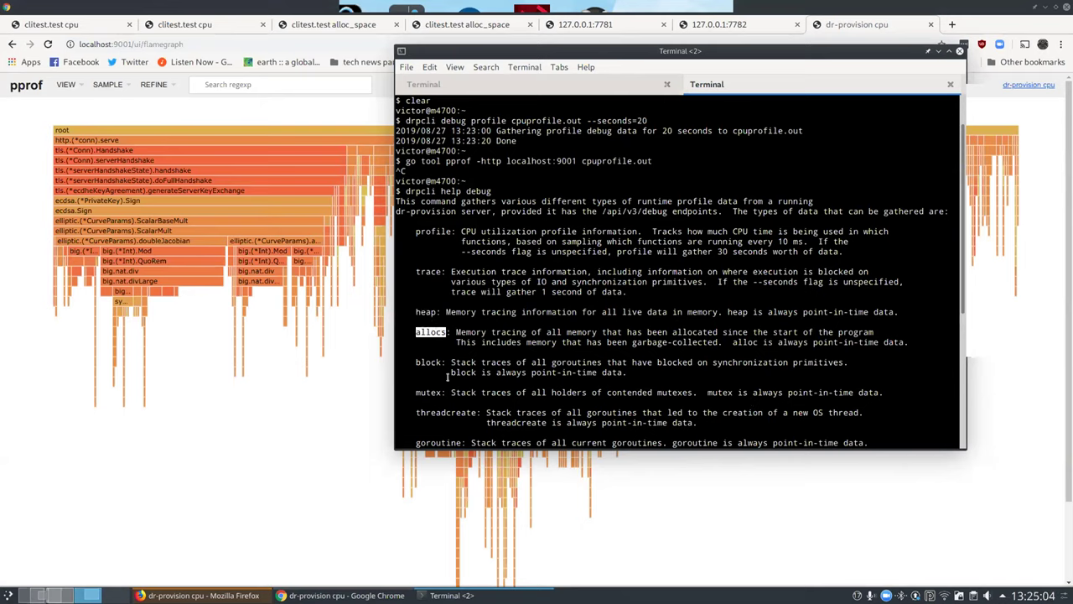
{"action": "left_click_drag", "start_coordinate": [420, 362], "coordinate": [431, 362]}
{"action": "triple_click", "coordinate": [409, 389]}
{"action": "left_click_drag", "start_coordinate": [434, 412], "coordinate": [501, 412]}
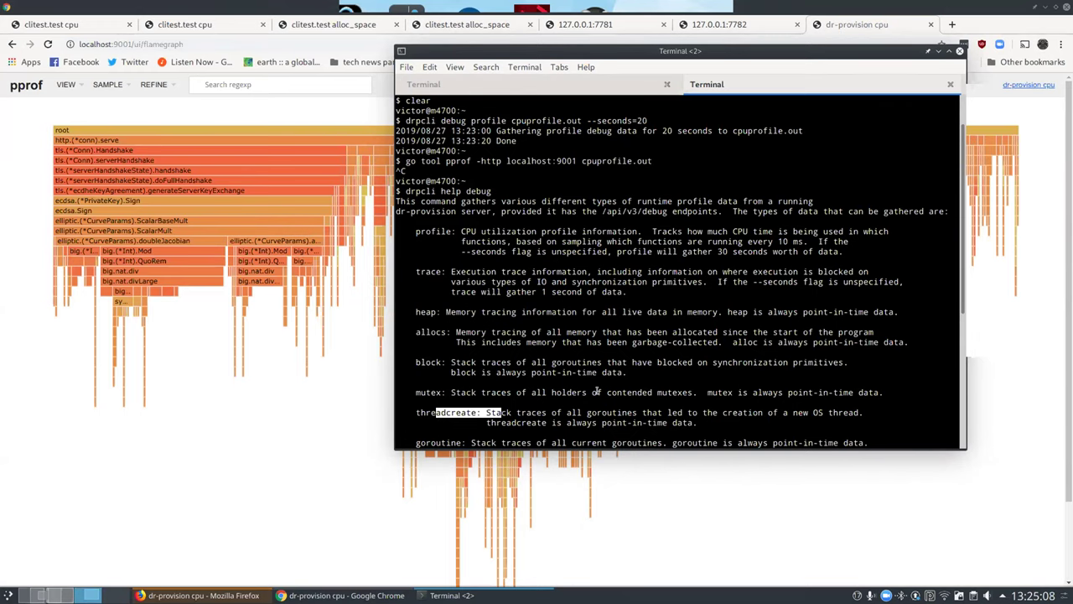
{"action": "scroll", "coordinate": [597, 391], "scroll_direction": "down", "scroll_amount": 1}
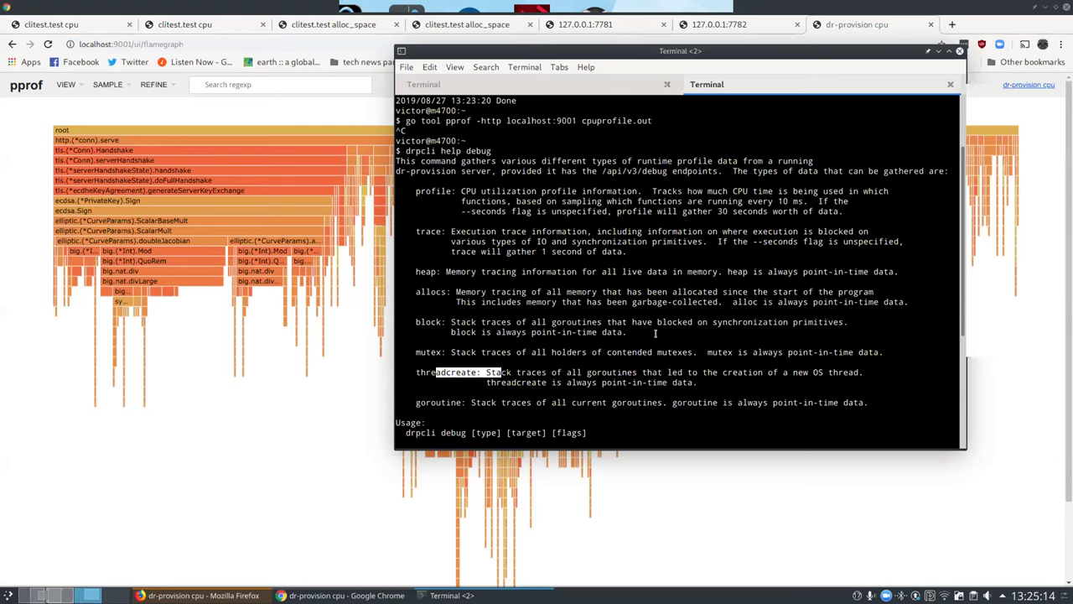
{"action": "left_click_drag", "start_coordinate": [414, 223], "coordinate": [443, 226]}
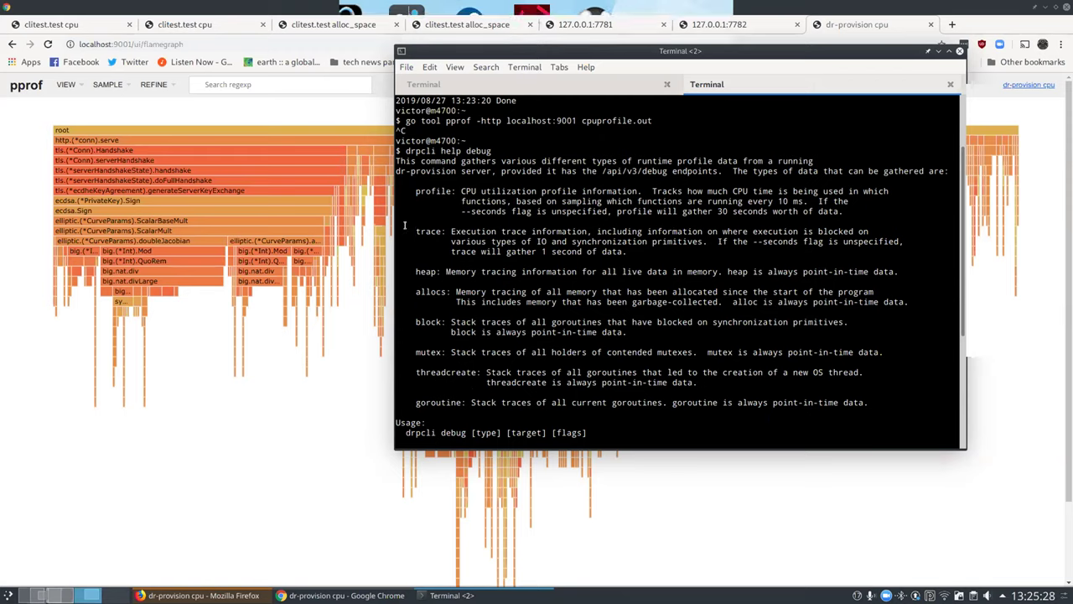
{"action": "left_click_drag", "start_coordinate": [408, 227], "coordinate": [734, 253]}
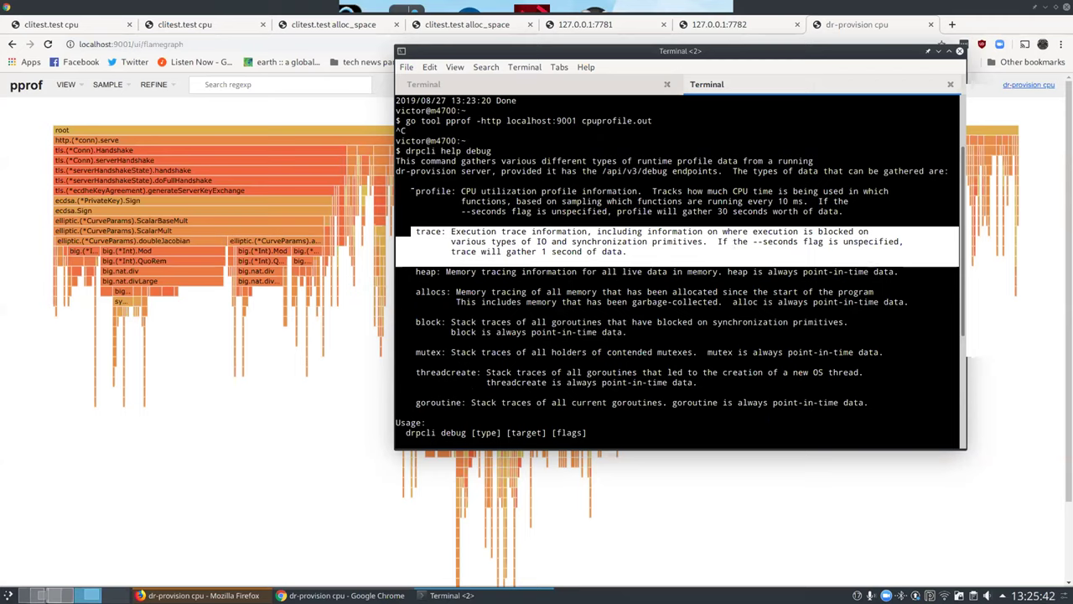
{"action": "double_click", "coordinate": [429, 191]}
{"action": "left_click_drag", "start_coordinate": [411, 267], "coordinate": [460, 292]}
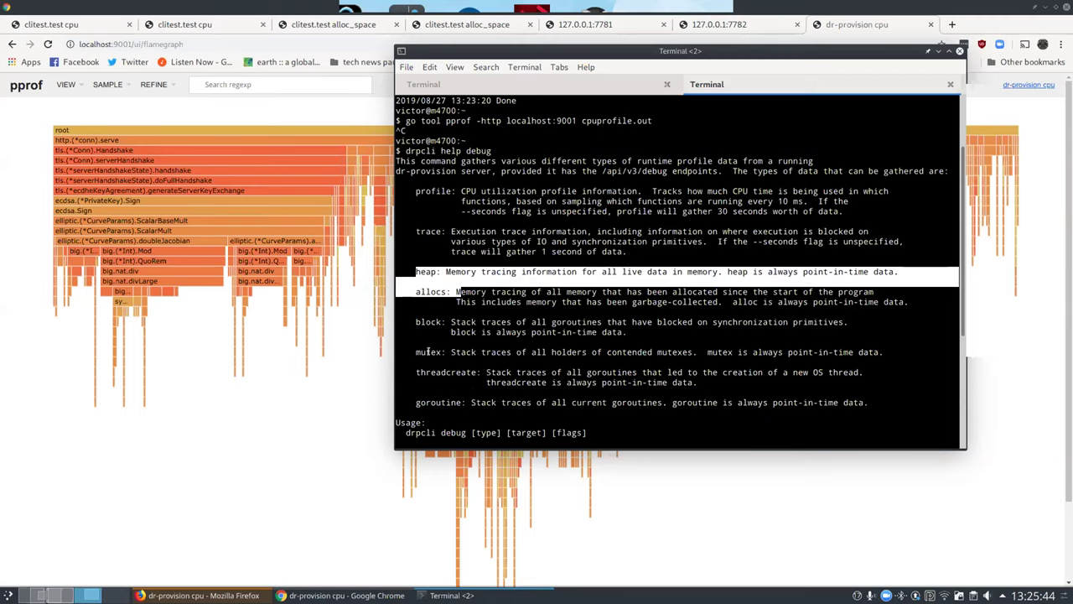
{"action": "left_click_drag", "start_coordinate": [412, 319], "coordinate": [482, 339]}
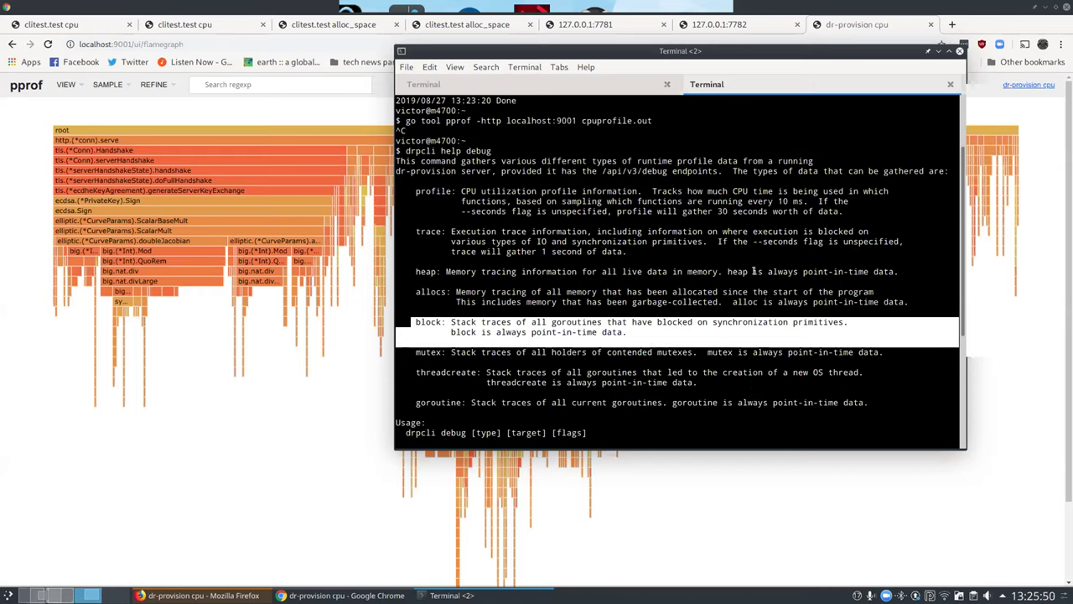
Switch to Chrome and compare the clitest.test flame graphs: cpu on localhost:7777 and 7778, and alloc_space on localhost:7779 and 7780
{"action": "left_click", "coordinate": [221, 516]}
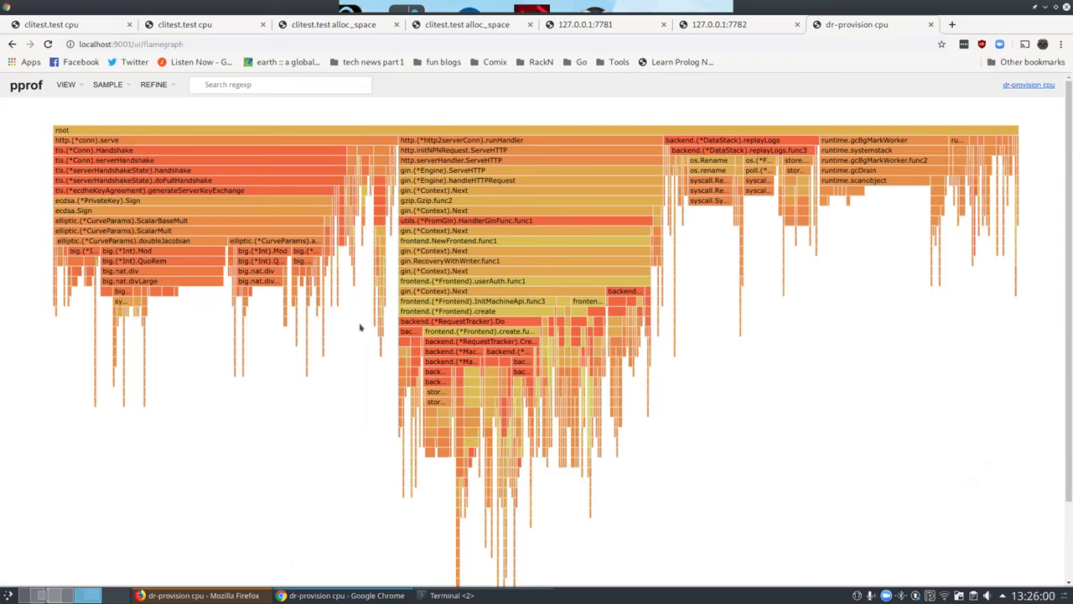
{"action": "left_click", "coordinate": [51, 25]}
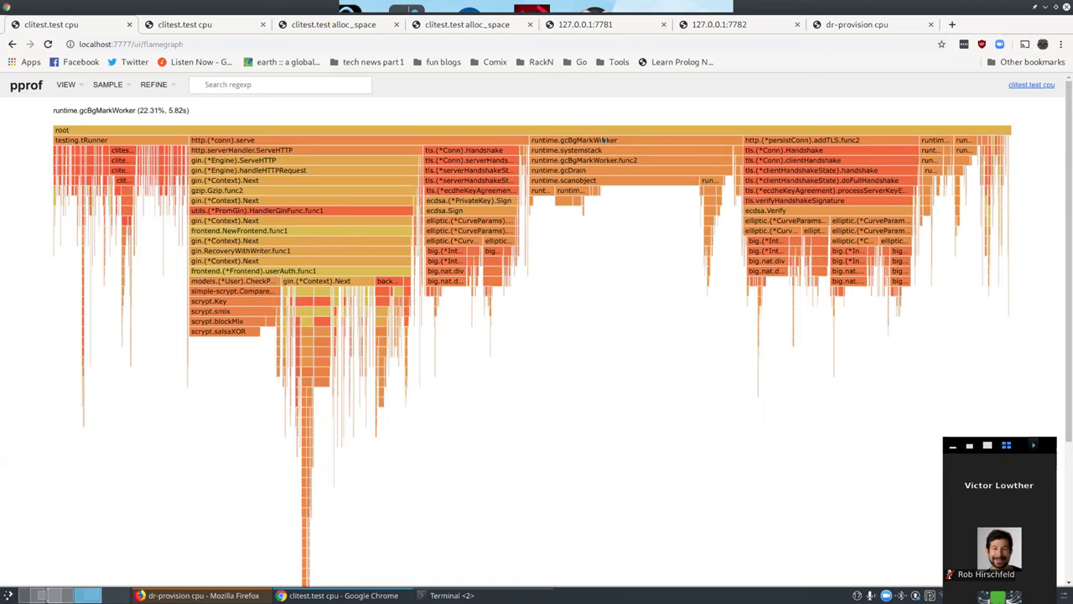
{"action": "left_click", "coordinate": [191, 25]}
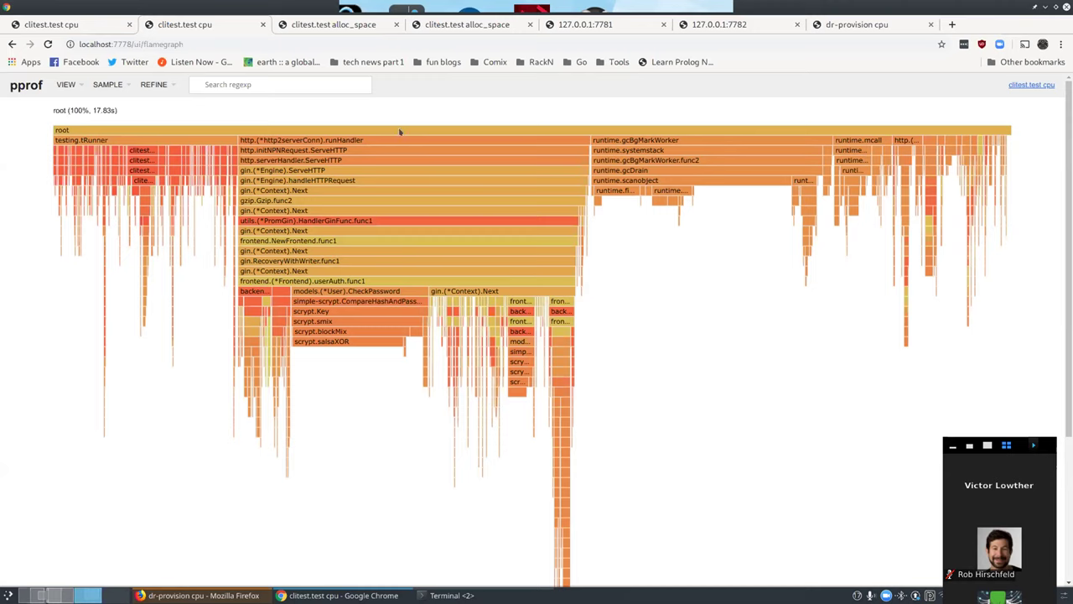
{"action": "mouse_move", "coordinate": [400, 130]}
{"action": "left_click", "coordinate": [94, 24]}
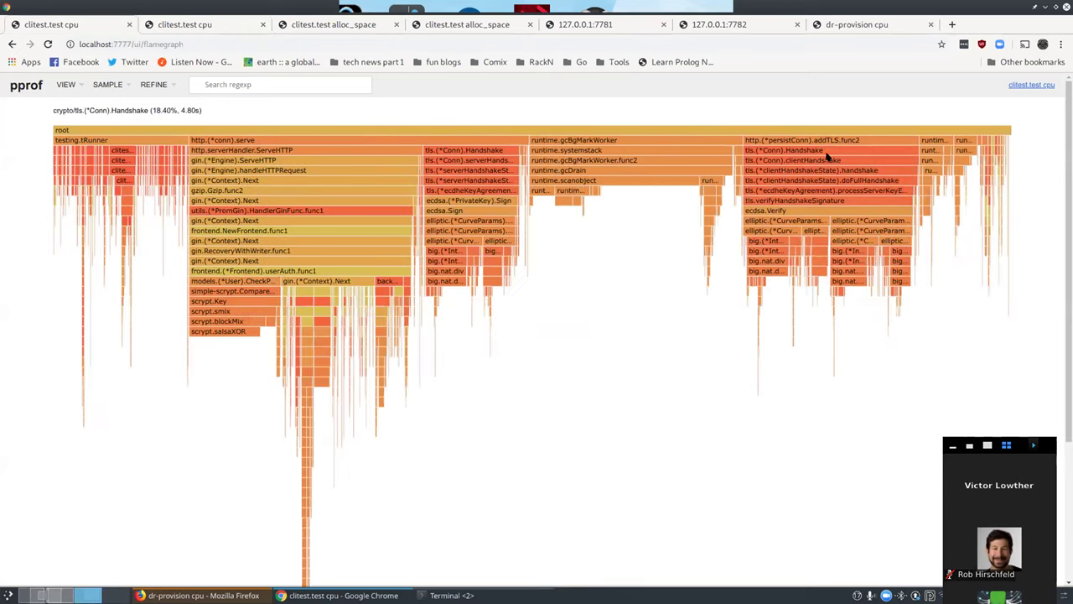
{"action": "mouse_move", "coordinate": [824, 143]}
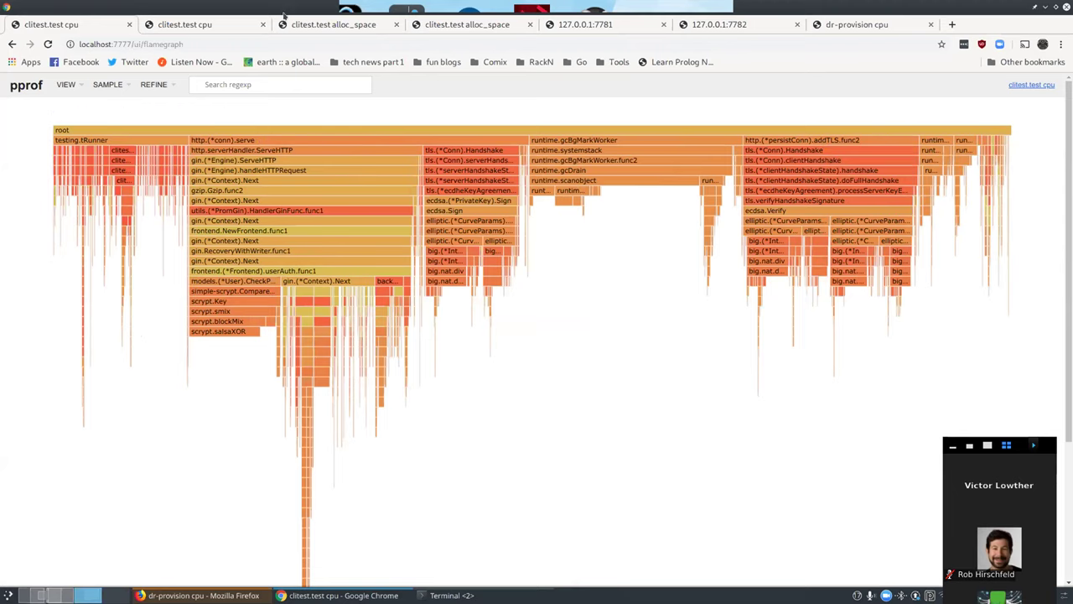
{"action": "left_click", "coordinate": [217, 29]}
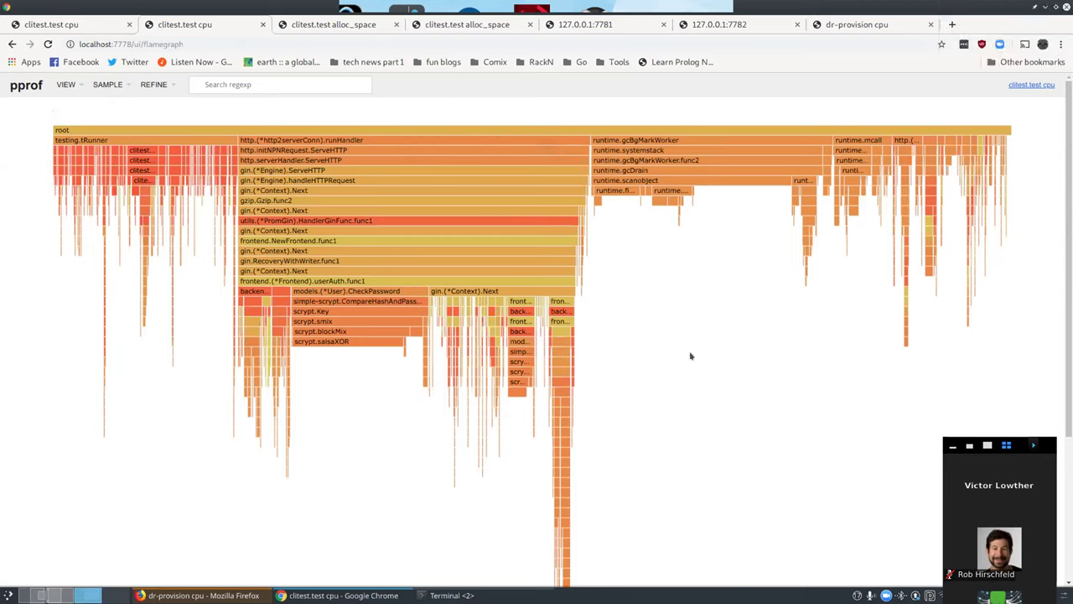
{"action": "left_click", "coordinate": [336, 24]}
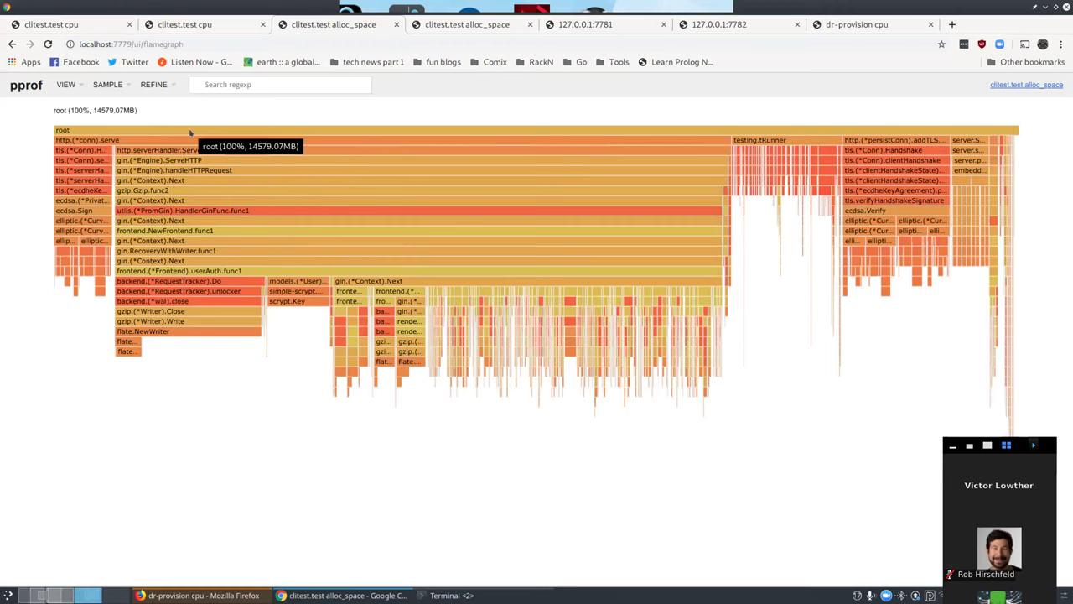
{"action": "key", "text": "ctrl+Tab"}
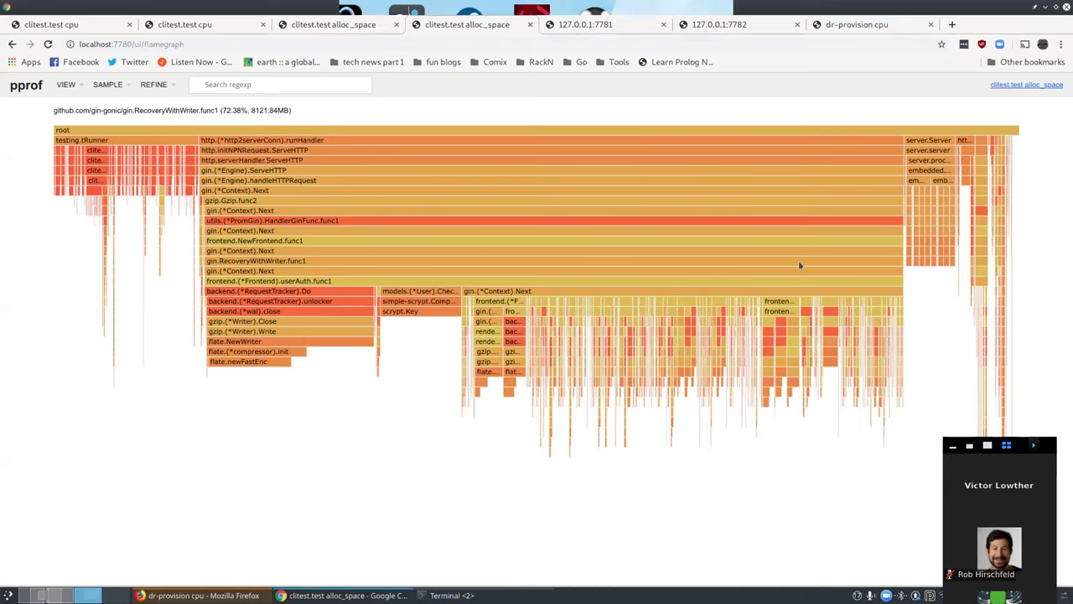
Open the goroutine analysis for the traces at 127.0.0.1:7781 and 127.0.0.1:7782 and compare the two lists
{"action": "left_click", "coordinate": [626, 28]}
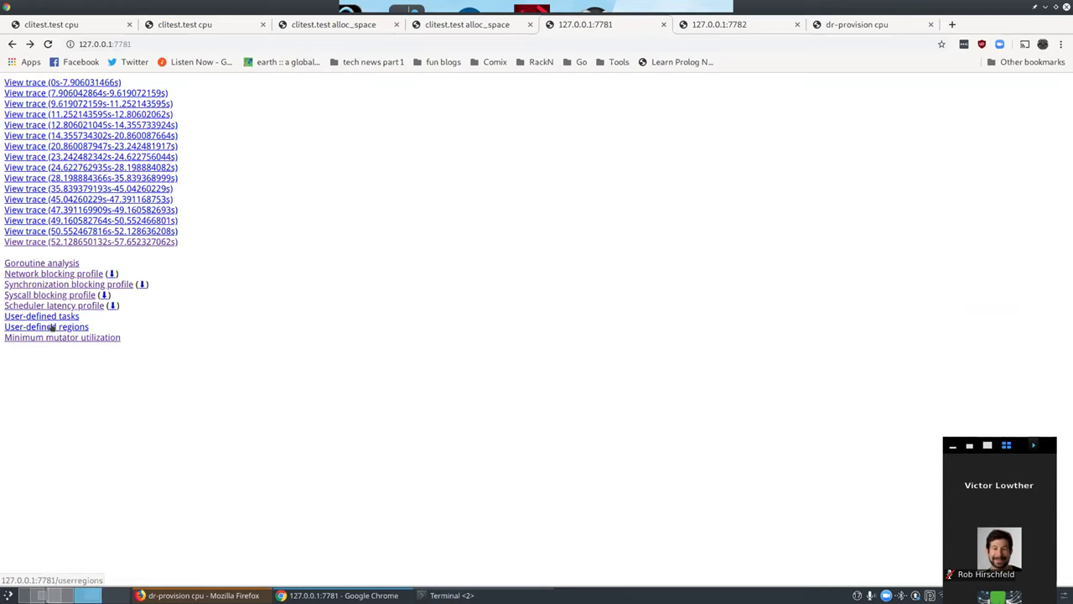
{"action": "left_click", "coordinate": [37, 263]}
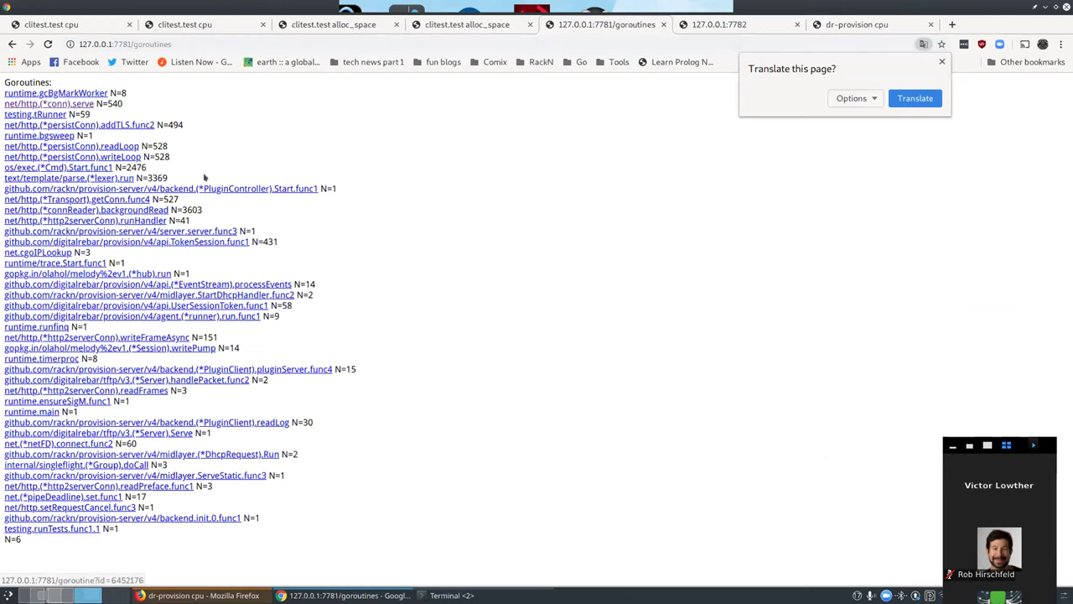
{"action": "left_click", "coordinate": [753, 25]}
{"action": "left_click", "coordinate": [42, 236]}
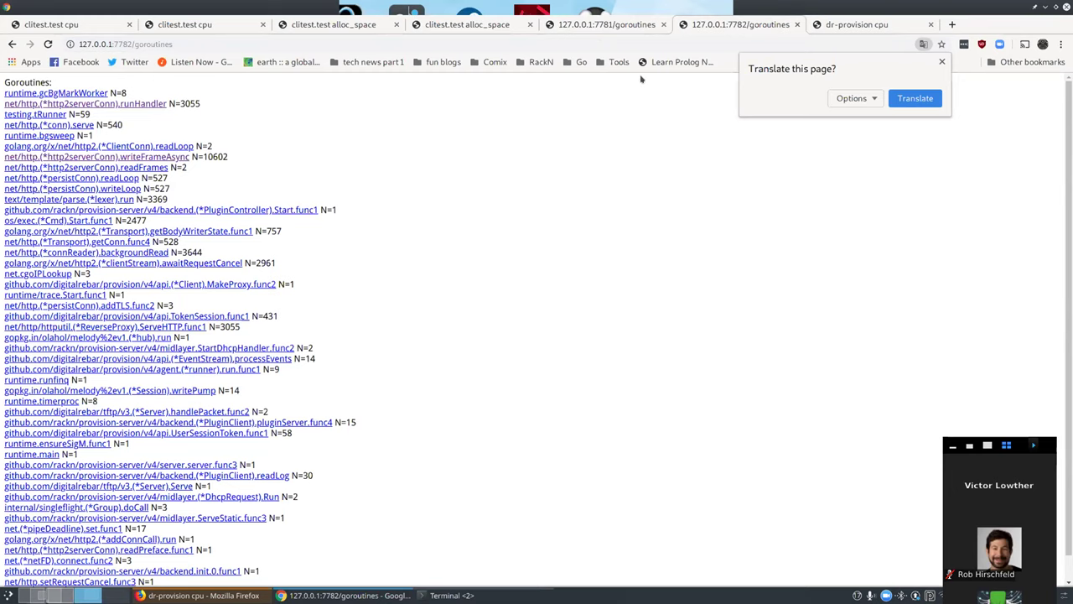
{"action": "left_click", "coordinate": [109, 143]}
{"action": "key", "text": "ctrl+Page_Up"}
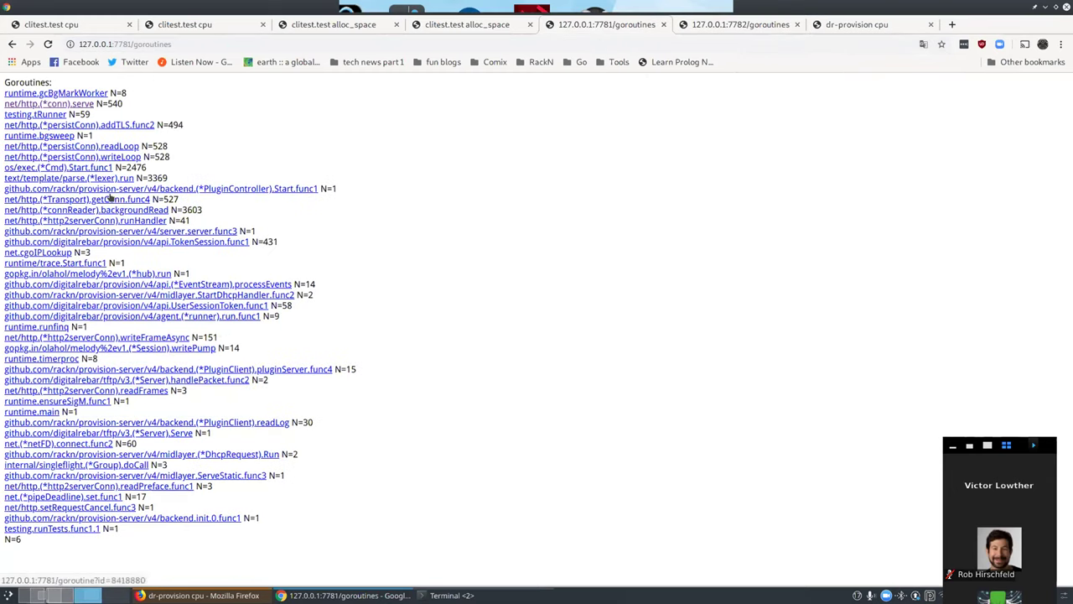
Review the clitest.test cpu flame graphs on localhost:7777 and 7778 again, and return to the drpcli debug help in the terminal
{"action": "left_click", "coordinate": [52, 25]}
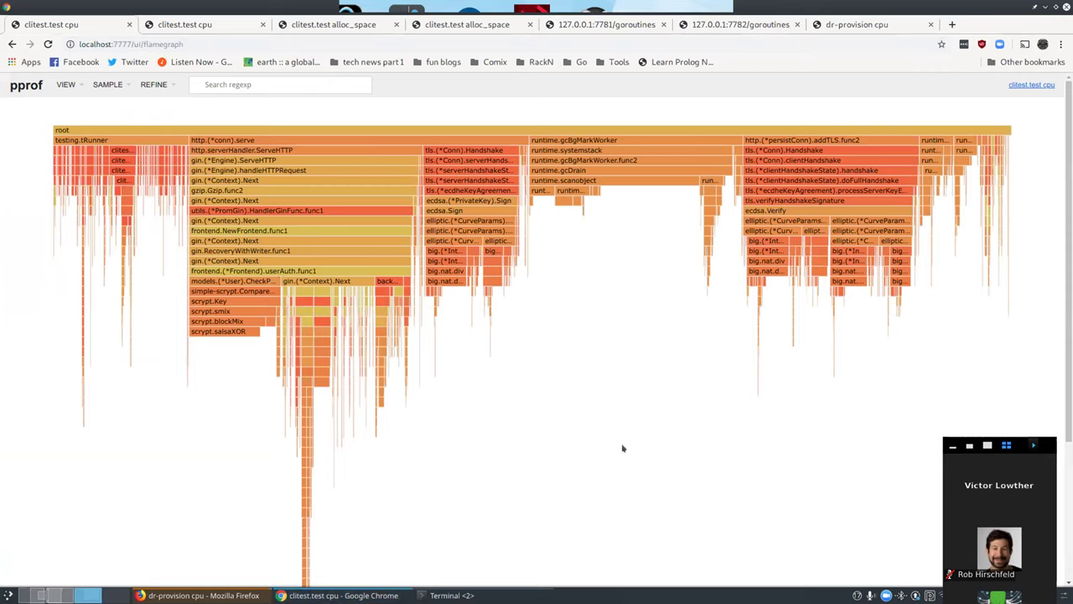
{"action": "left_click_drag", "start_coordinate": [1047, 445], "coordinate": [1044, 170]}
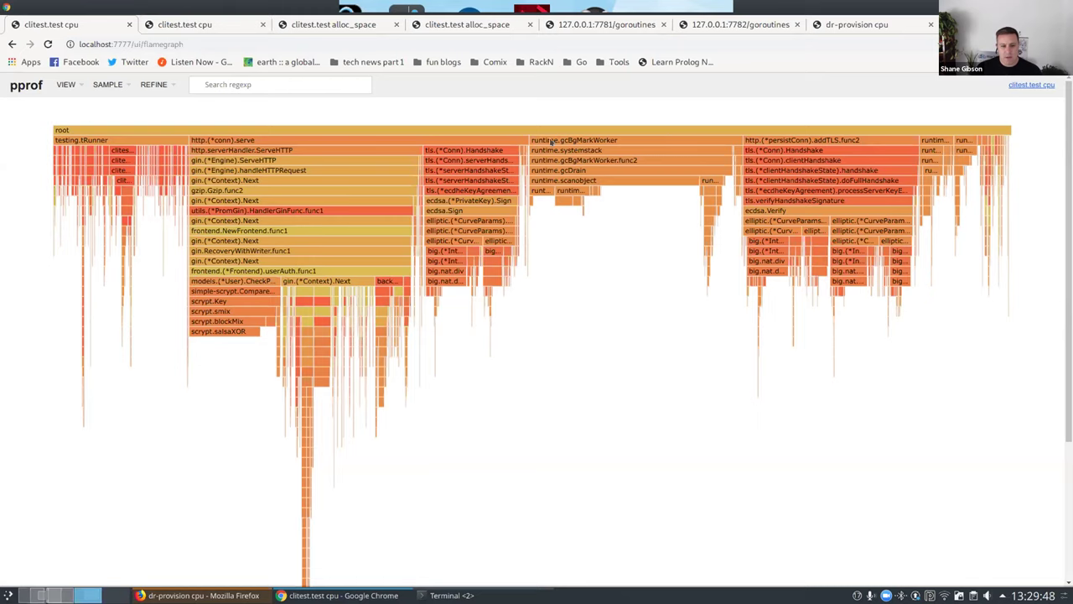
{"action": "left_click", "coordinate": [183, 27]}
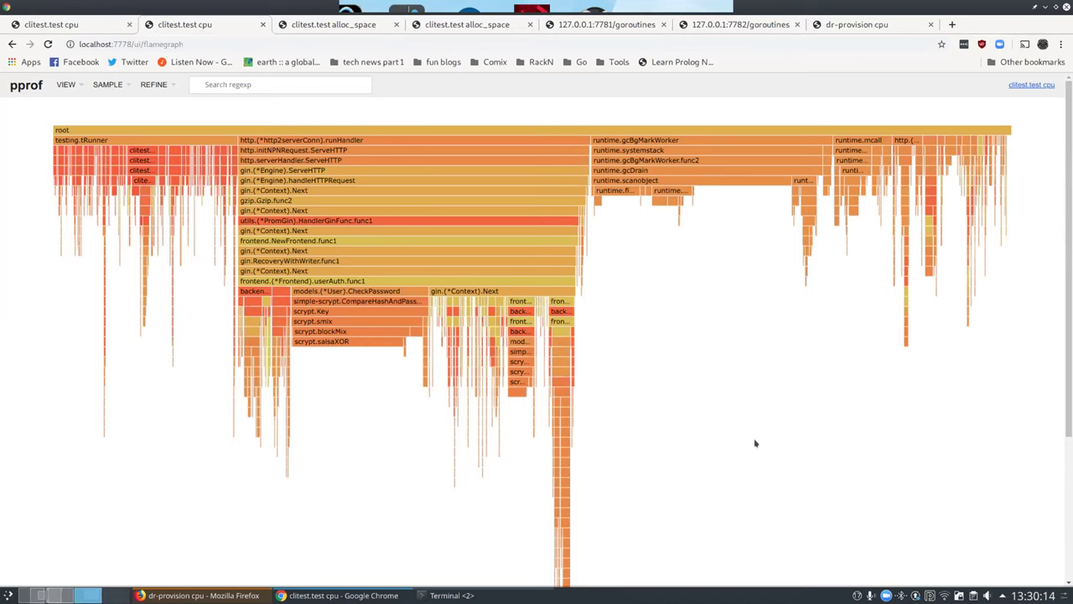
{"action": "left_click", "coordinate": [451, 595]}
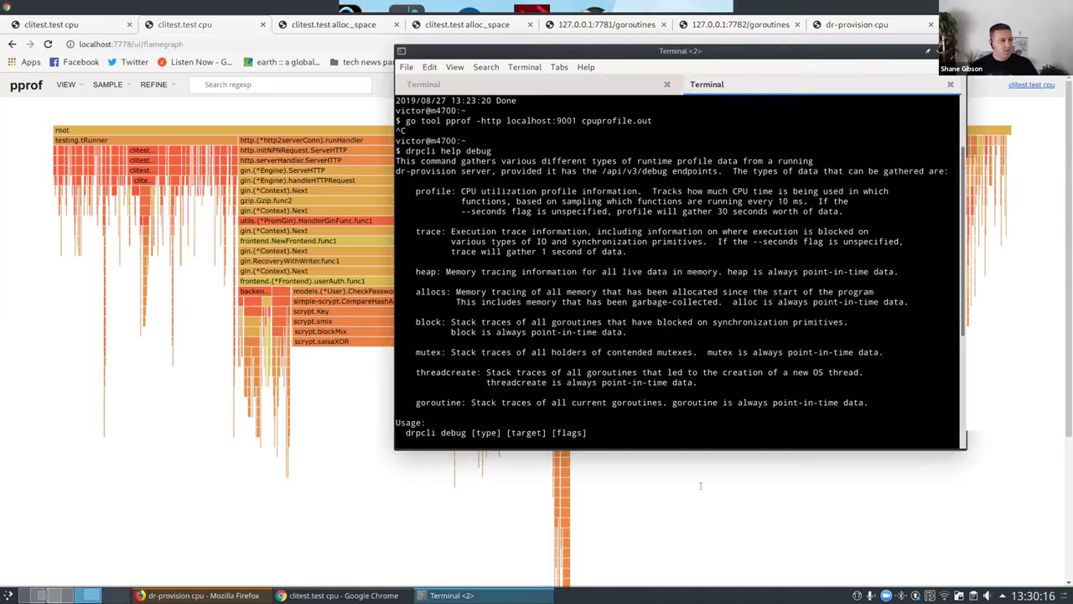